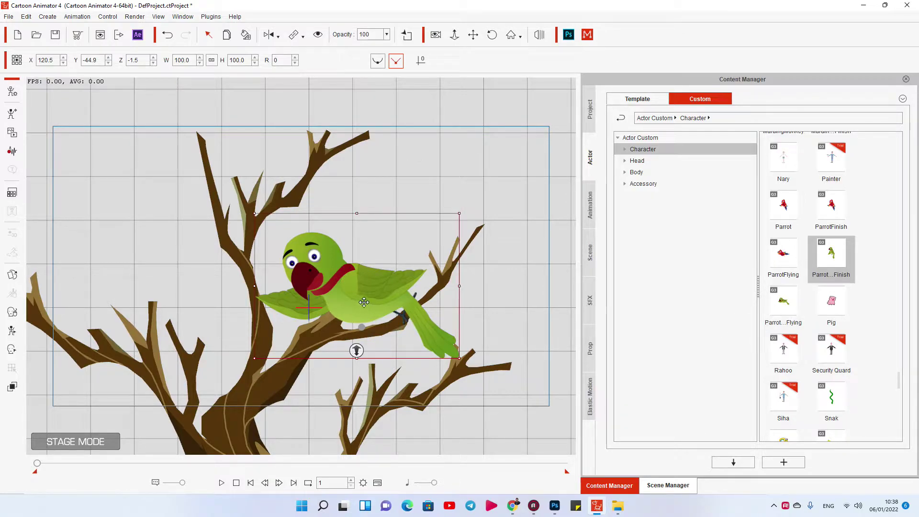
Step: Nudge the green parrot slightly lower on the tree branch
{"action": "left_click_drag", "start_coordinate": [344, 293], "coordinate": [345, 294]}
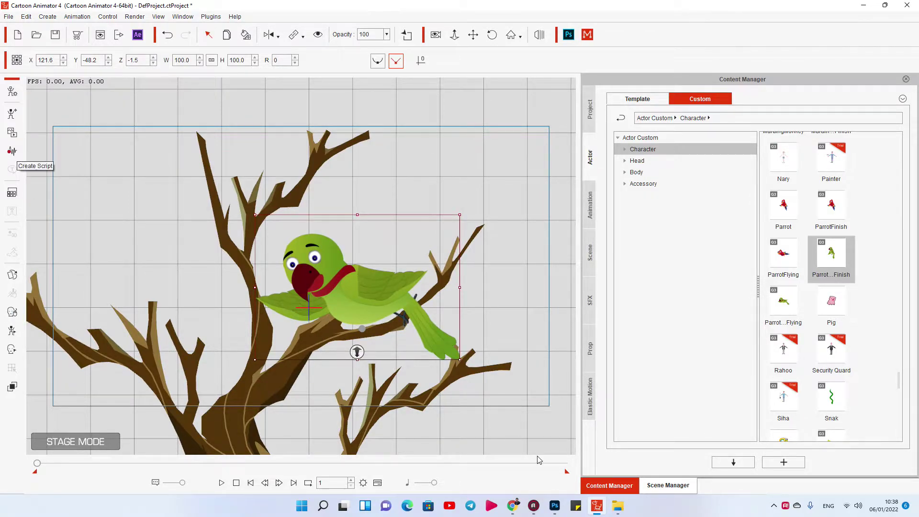
Step: Switch to Chrome, search the web for "parrot" and copy the opening sentence of the Parrots description
{"action": "left_click", "coordinate": [513, 506]}
{"action": "left_click", "coordinate": [237, 21]}
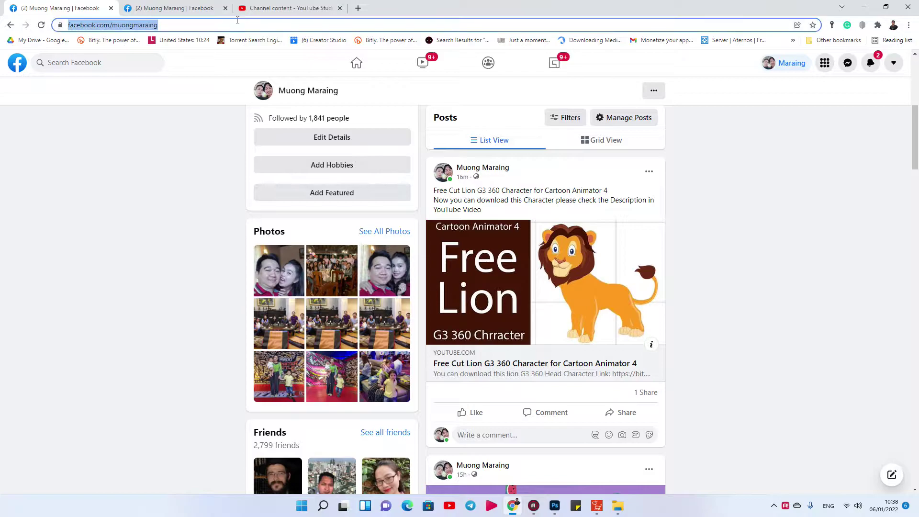
{"action": "type", "text": "g"}
{"action": "key", "text": "BackSpace"}
{"action": "key", "text": "BackSpace"}
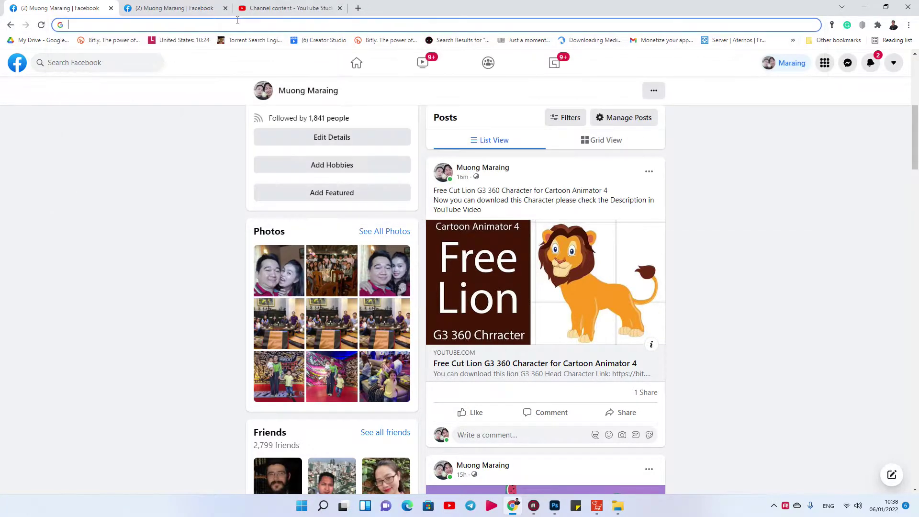
{"action": "type", "text": "parrot"}
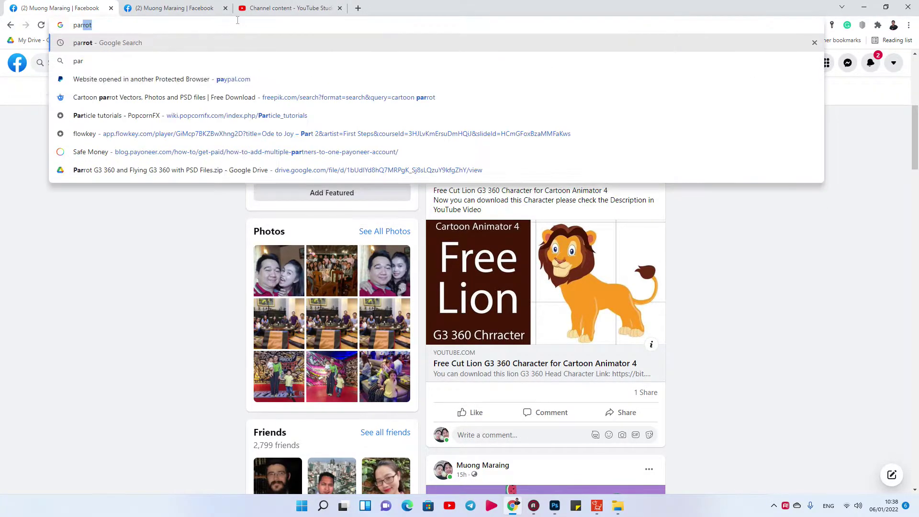
{"action": "key", "text": "Return"}
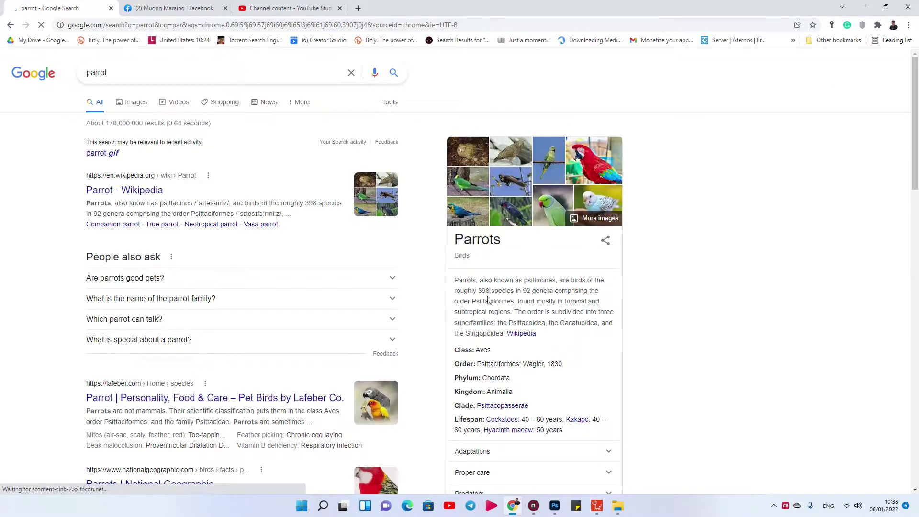
{"action": "left_click_drag", "start_coordinate": [452, 279], "coordinate": [511, 313]}
{"action": "key", "text": "ctrl+c"}
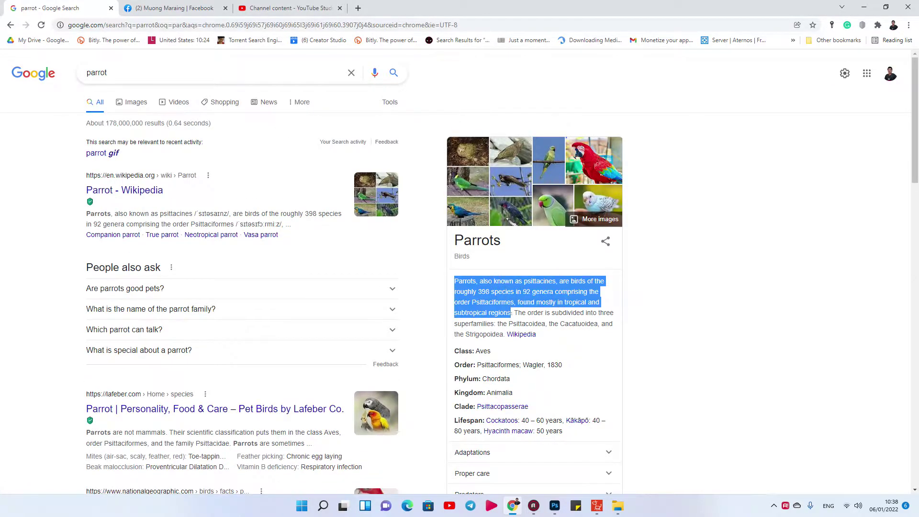
Step: Return to Cartoon Animator, create a text-to-speech script for the parrot from the copied sentence, and rewind to the first frame
{"action": "key", "text": "alt+Tab"}
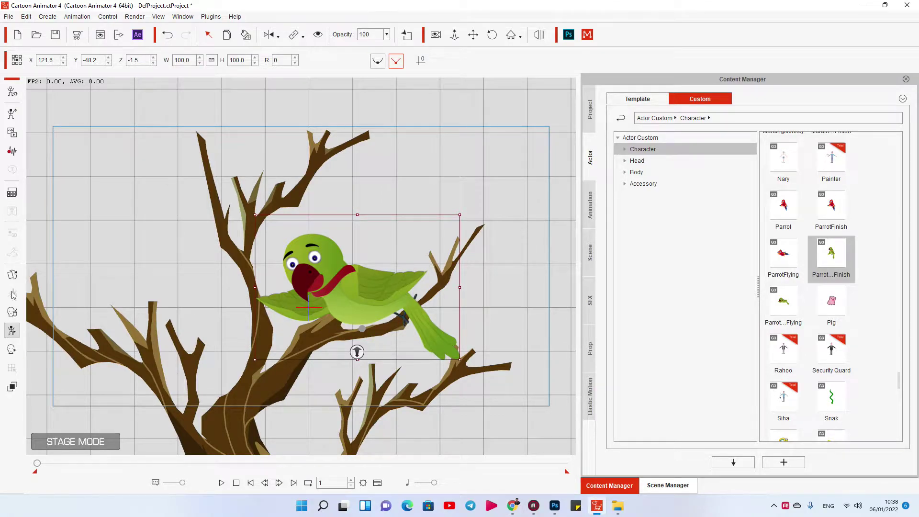
{"action": "left_click", "coordinate": [12, 152]}
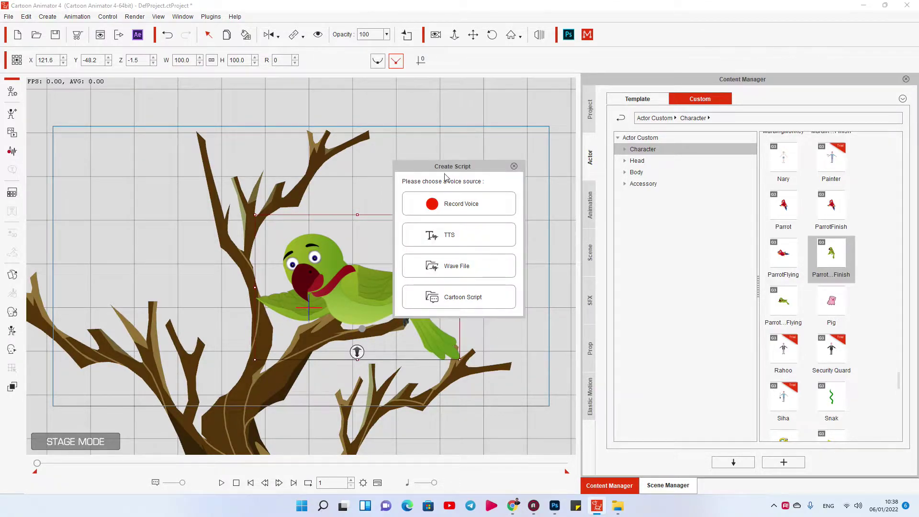
{"action": "left_click", "coordinate": [449, 238]}
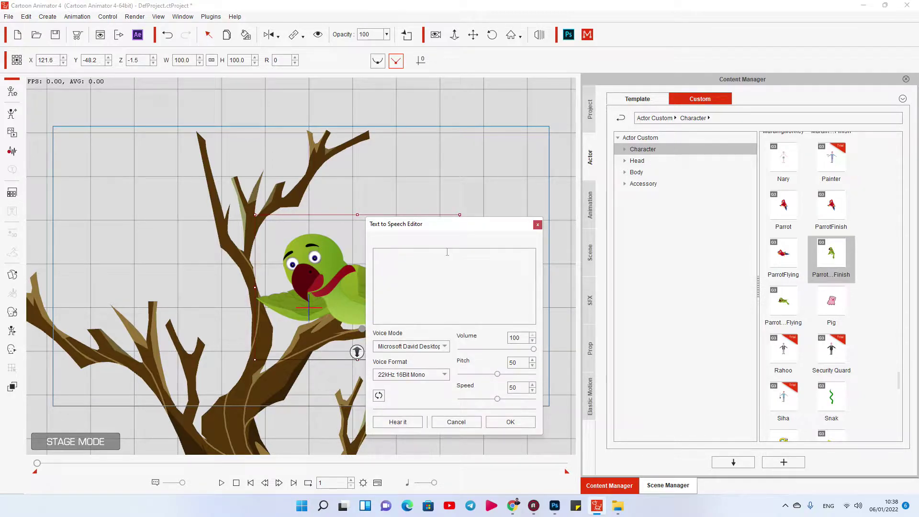
{"action": "key", "text": "ctrl+v"}
{"action": "left_click", "coordinate": [510, 422]}
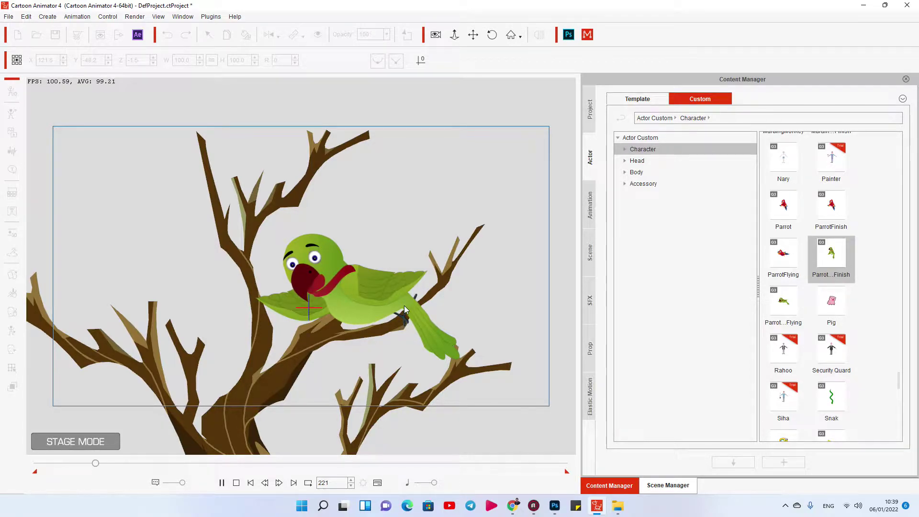
{"action": "left_click", "coordinate": [358, 323]}
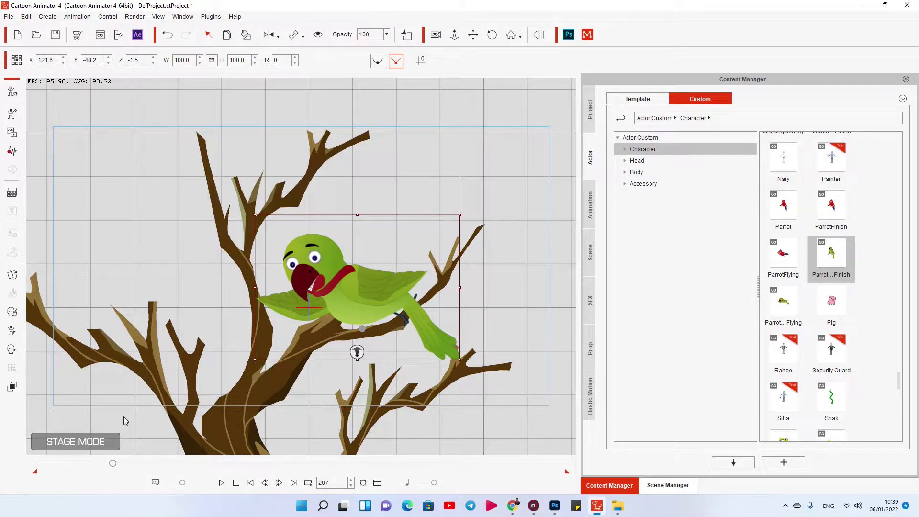
{"action": "left_click", "coordinate": [238, 482]}
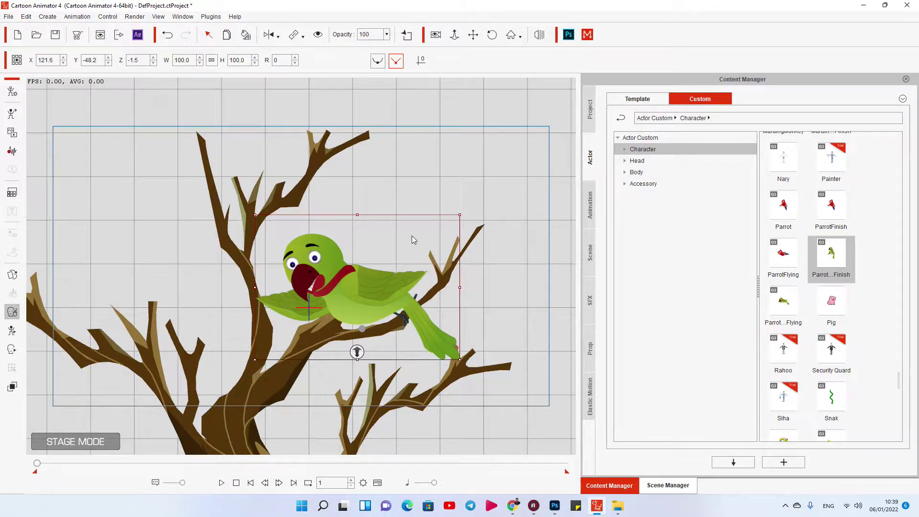
Step: Open Face Puppet for the parrot, choose the second Full Face Control preset and preview the facial movement
{"action": "left_click", "coordinate": [12, 311]}
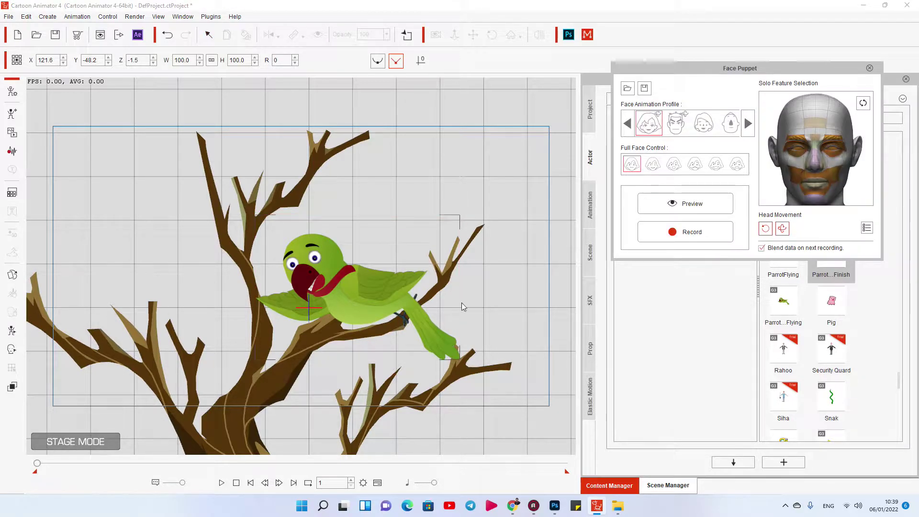
{"action": "left_click", "coordinate": [656, 165]}
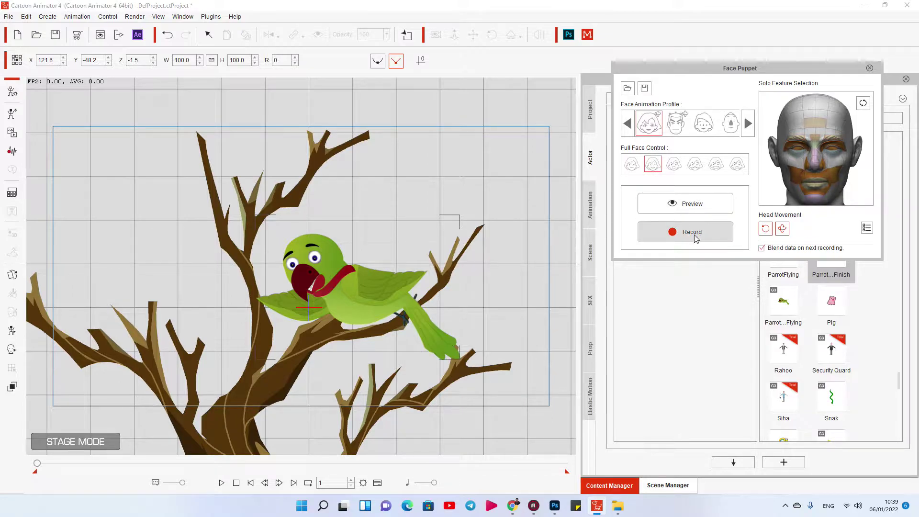
{"action": "left_click", "coordinate": [460, 287]}
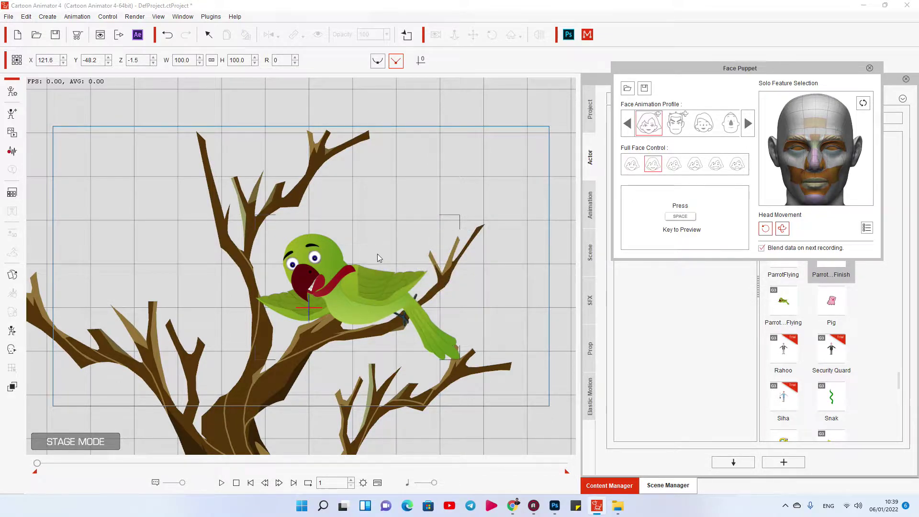
{"action": "key", "text": "space"}
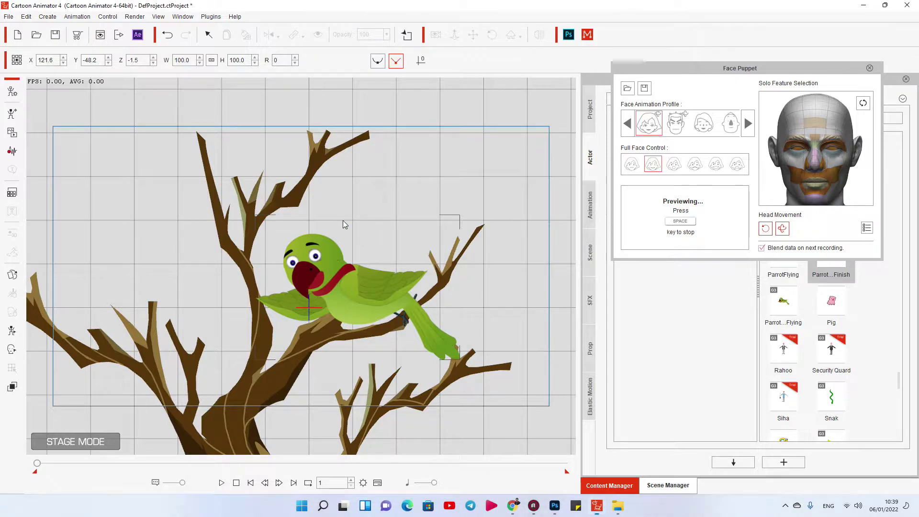
{"action": "key", "text": "space"}
Step: Record a live Face Puppet performance on the parrot over the speech
{"action": "left_click", "coordinate": [692, 232]}
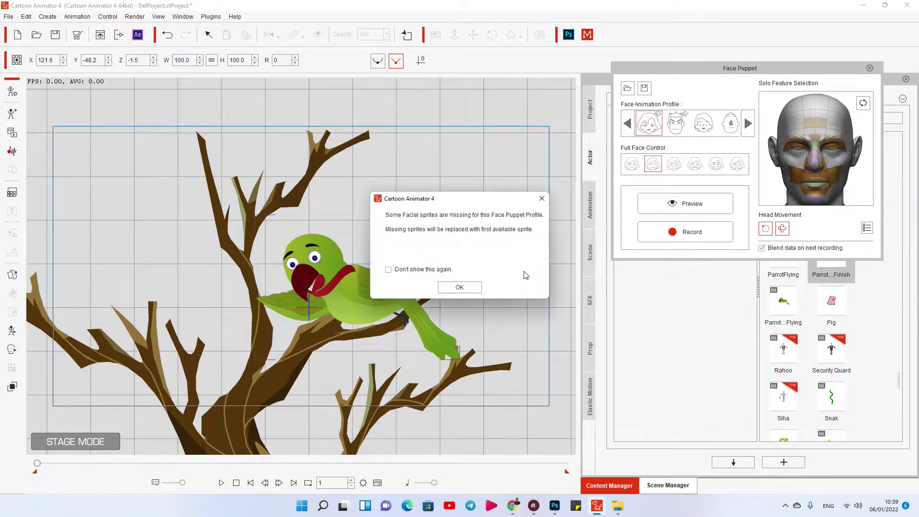
{"action": "left_click", "coordinate": [470, 289]}
{"action": "key", "text": "space"}
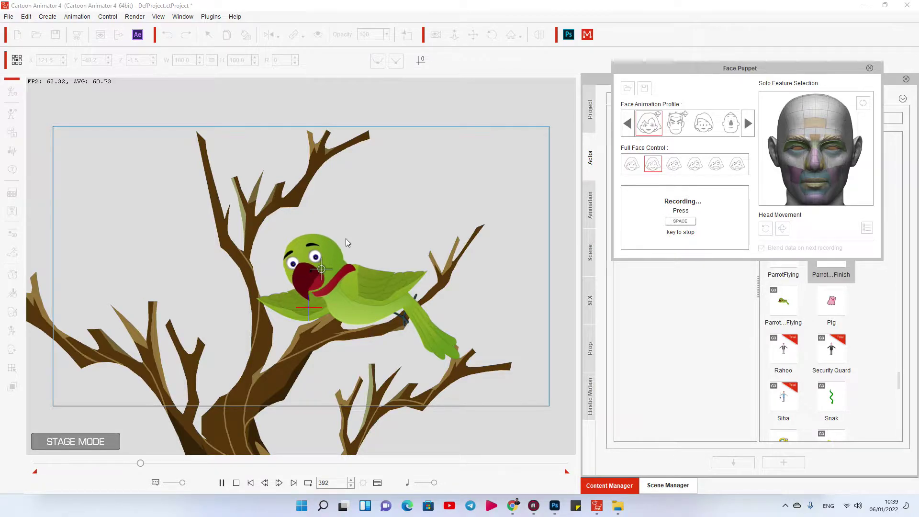
{"action": "key", "text": "space"}
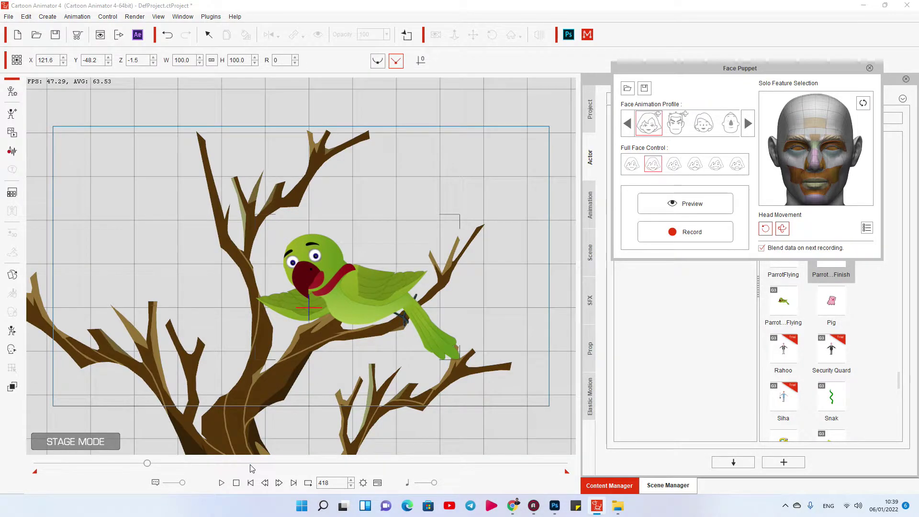
Step: Play back the recorded facial animation from the start, stop it and close Face Puppet
{"action": "left_click", "coordinate": [236, 482]}
{"action": "left_click", "coordinate": [221, 482]}
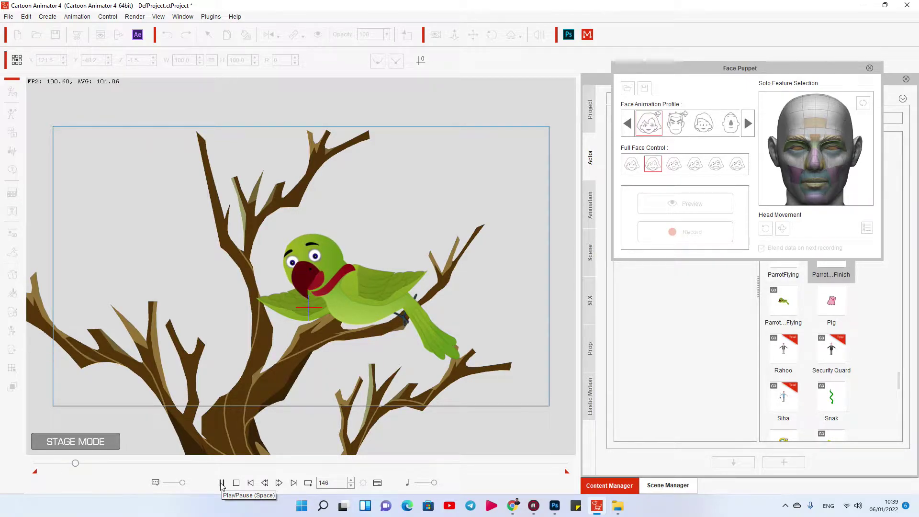
{"action": "left_click", "coordinate": [236, 482]}
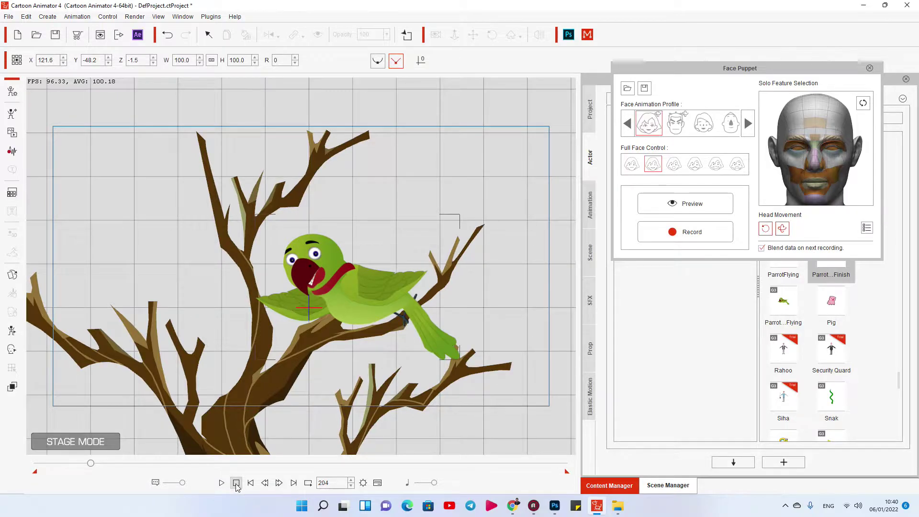
{"action": "left_click", "coordinate": [869, 68]}
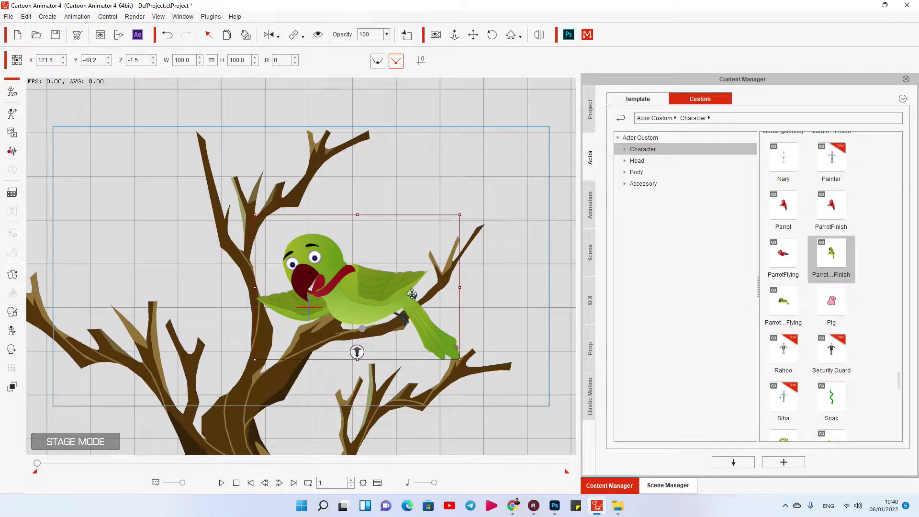
Step: Apply the Wings_Slap_01 motion from the 4_G3 Wings animation templates to the parrot
{"action": "left_click", "coordinate": [590, 211]}
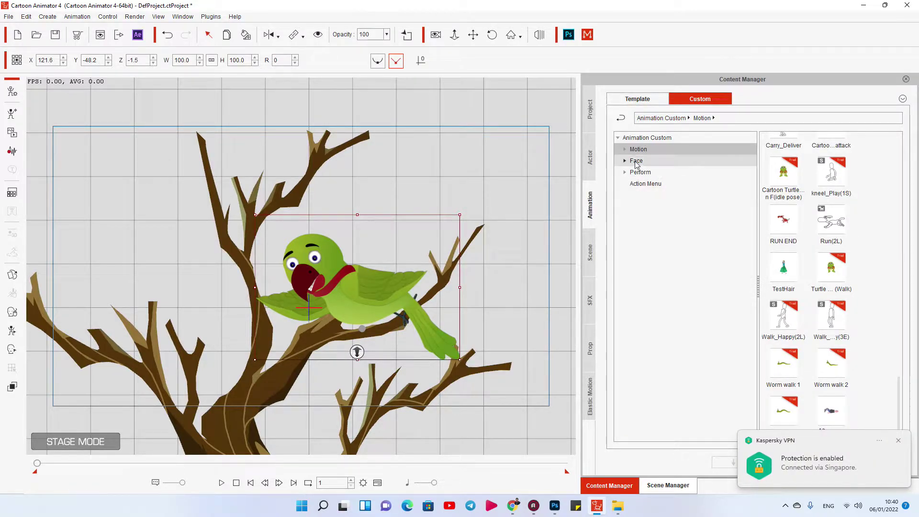
{"action": "left_click", "coordinate": [634, 98]}
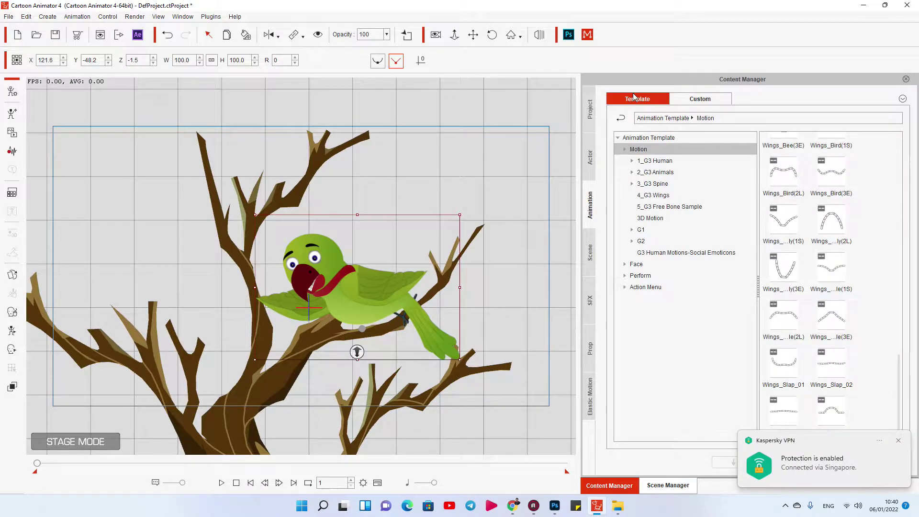
{"action": "left_click", "coordinate": [643, 195]}
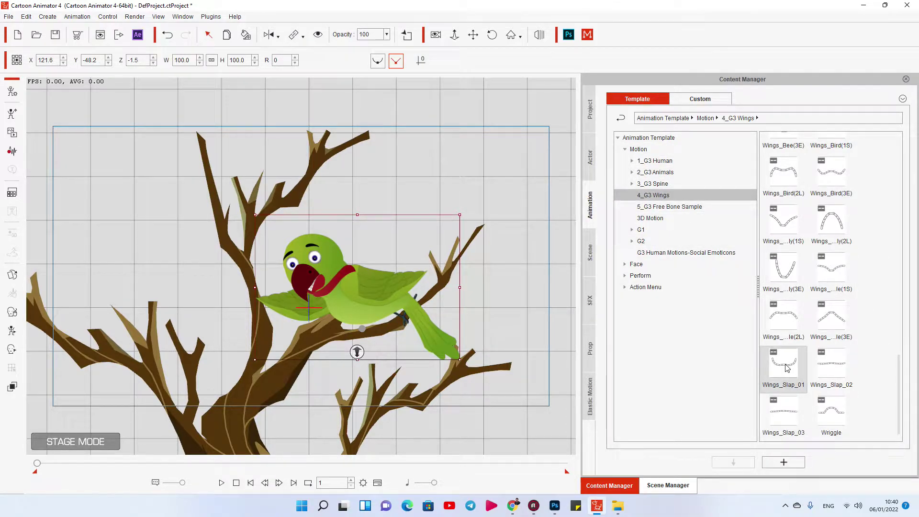
{"action": "left_click_drag", "start_coordinate": [786, 367], "coordinate": [363, 289]}
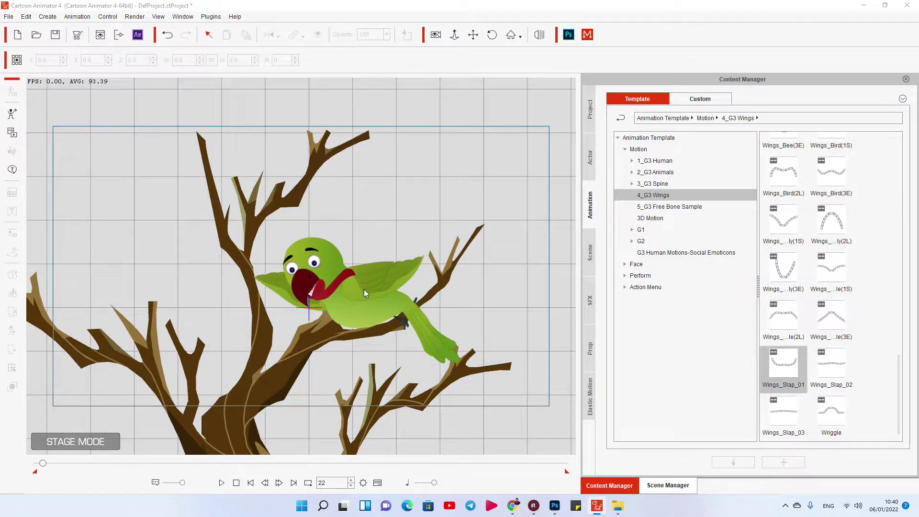
Step: Add the Wings_...le(2L) motion and the Wings_Bird(2L) motion to the parrot
{"action": "left_click_drag", "start_coordinate": [787, 324], "coordinate": [380, 302]}
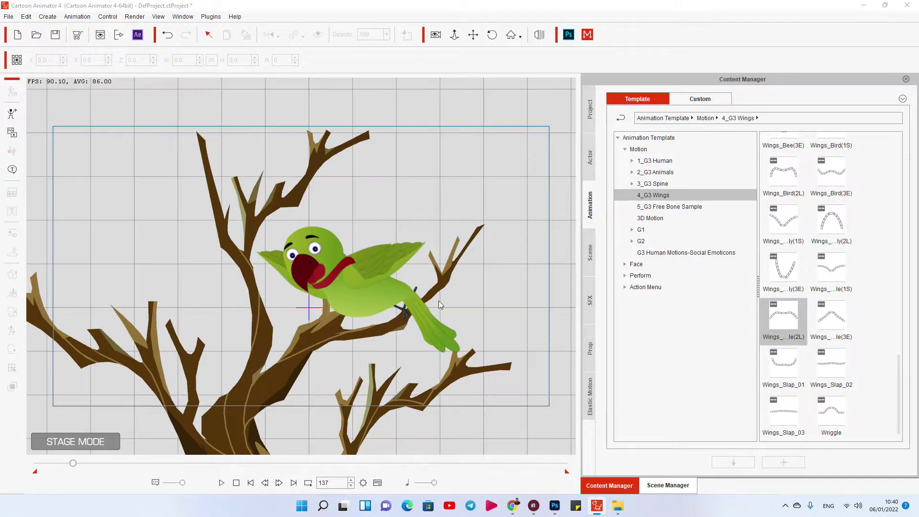
{"action": "left_click_drag", "start_coordinate": [775, 197], "coordinate": [383, 295]}
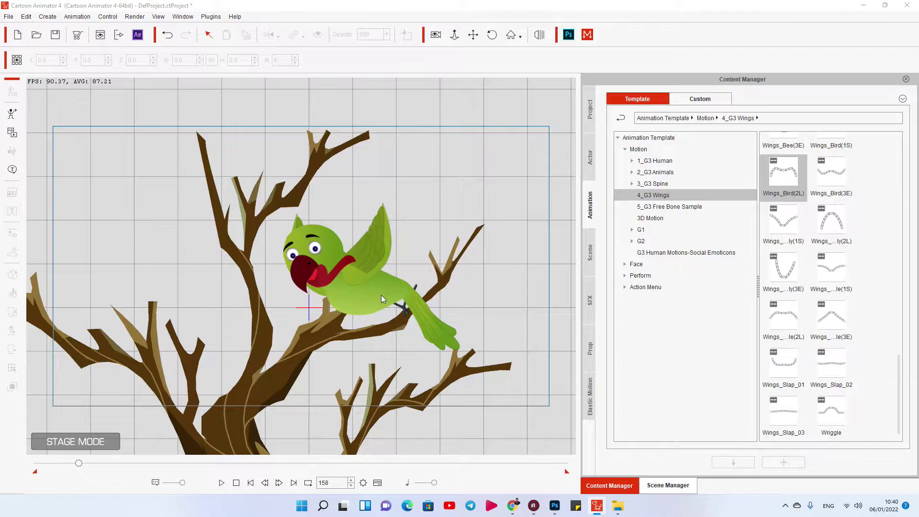
Step: Show only the parrot's Motion track in the Timeline and extend the Wings_Bird(2L) clip to about frame 222
{"action": "left_click", "coordinate": [377, 482]}
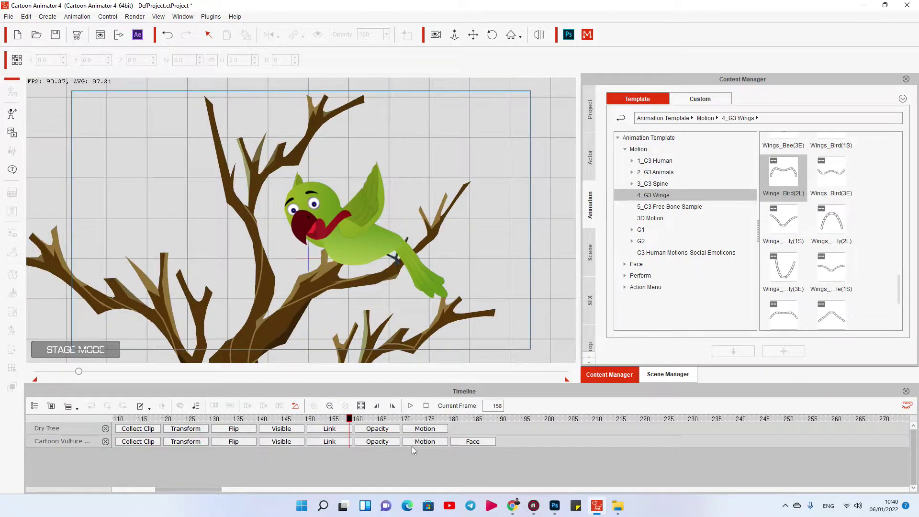
{"action": "left_click", "coordinate": [51, 406]}
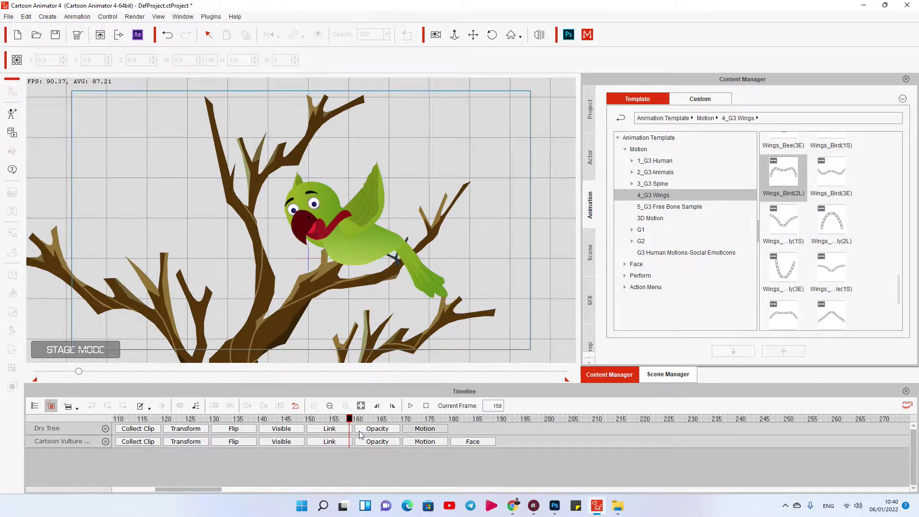
{"action": "left_click", "coordinate": [351, 238]}
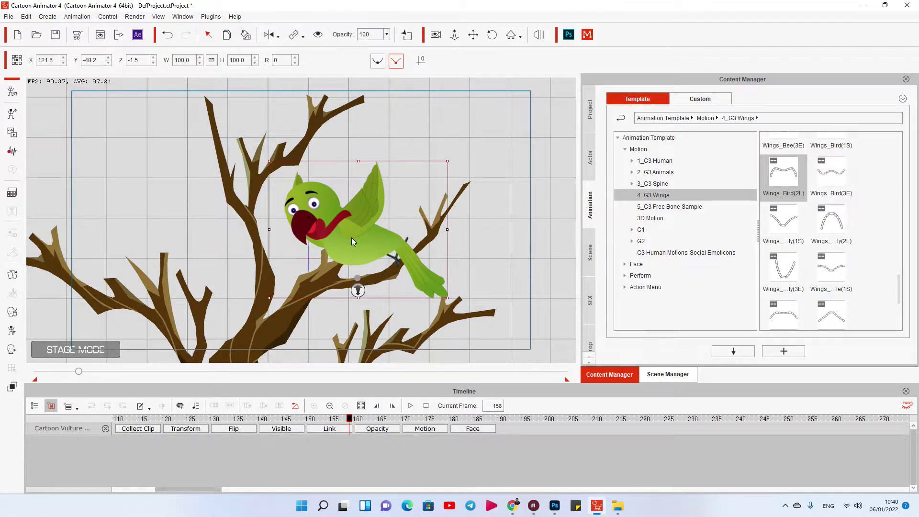
{"action": "left_click", "coordinate": [427, 428]}
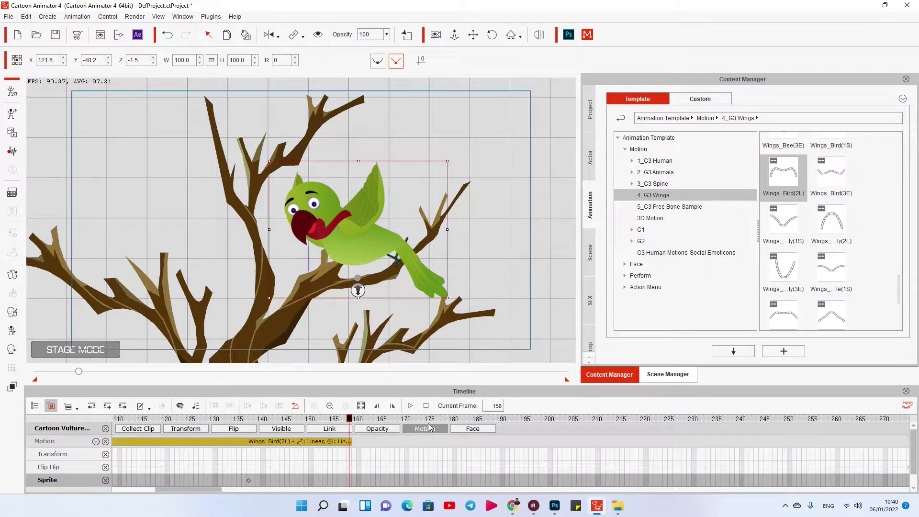
{"action": "left_click_drag", "start_coordinate": [350, 441], "coordinate": [559, 441]}
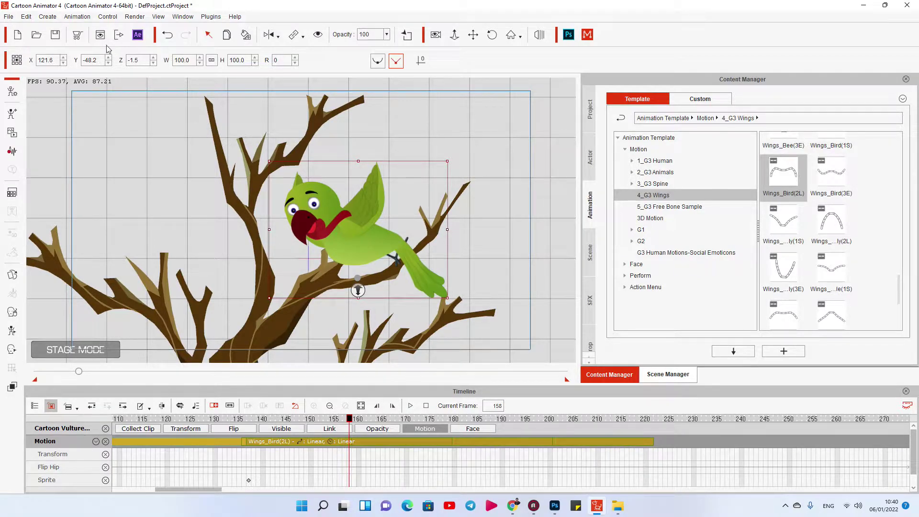
Step: Toggle Auto Hide Playbar to bring back the playback controls
{"action": "left_click", "coordinate": [108, 16]}
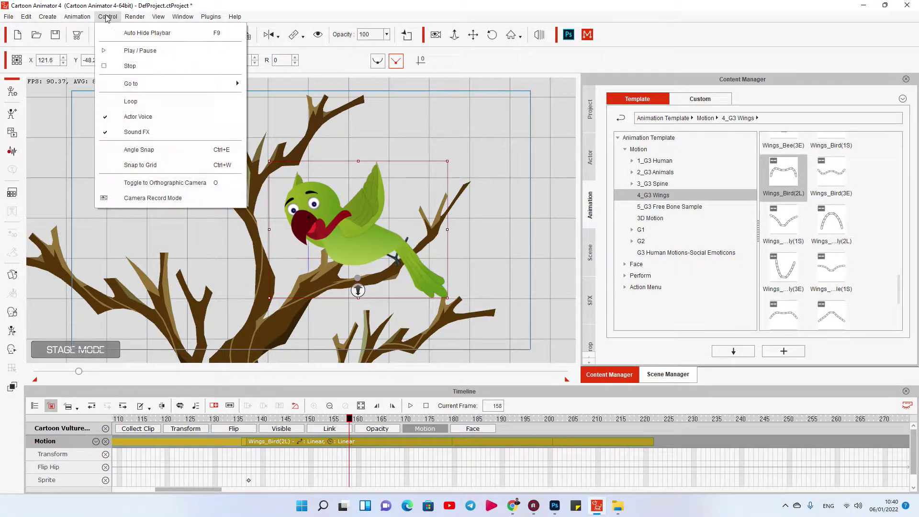
{"action": "left_click", "coordinate": [146, 33]}
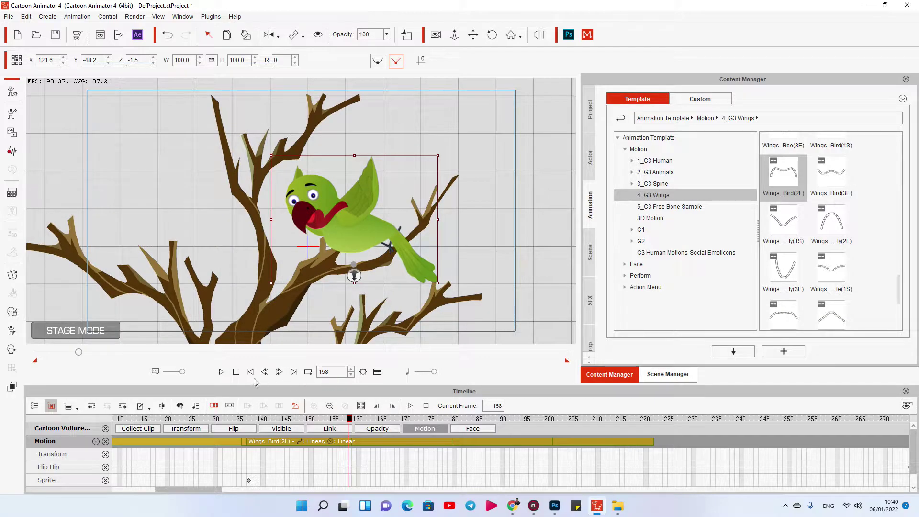
Step: Play the parrot's wing motions from frame 1 to review them with the whole Motion track in view
{"action": "left_click", "coordinate": [236, 371]}
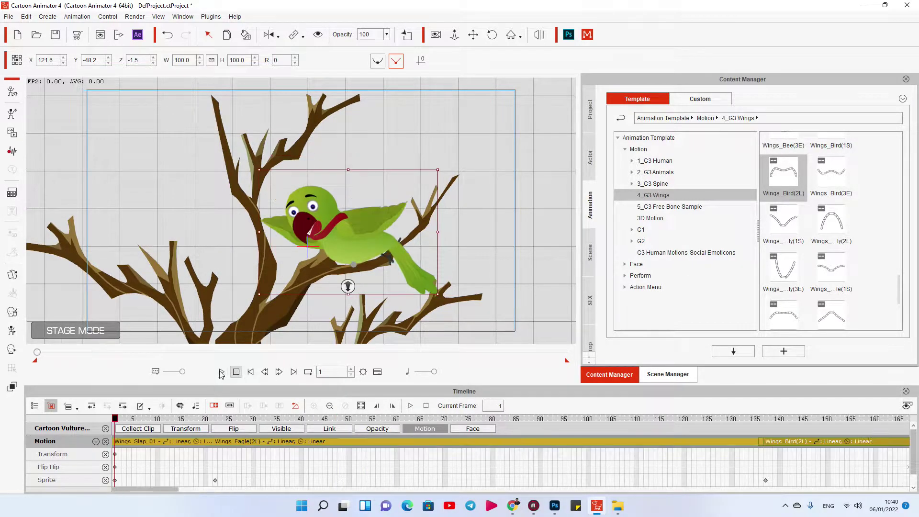
{"action": "scroll", "coordinate": [411, 436], "scroll_direction": "down", "scroll_amount": 5}
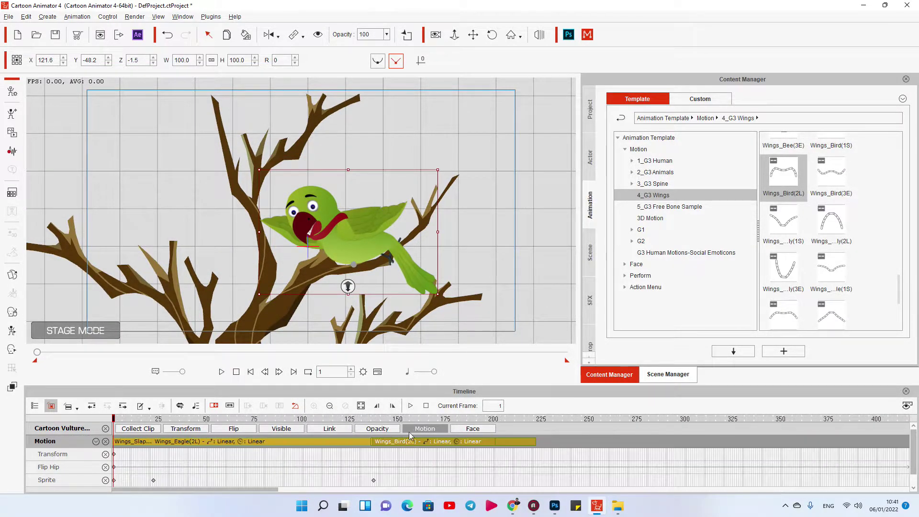
{"action": "left_click", "coordinate": [222, 372]}
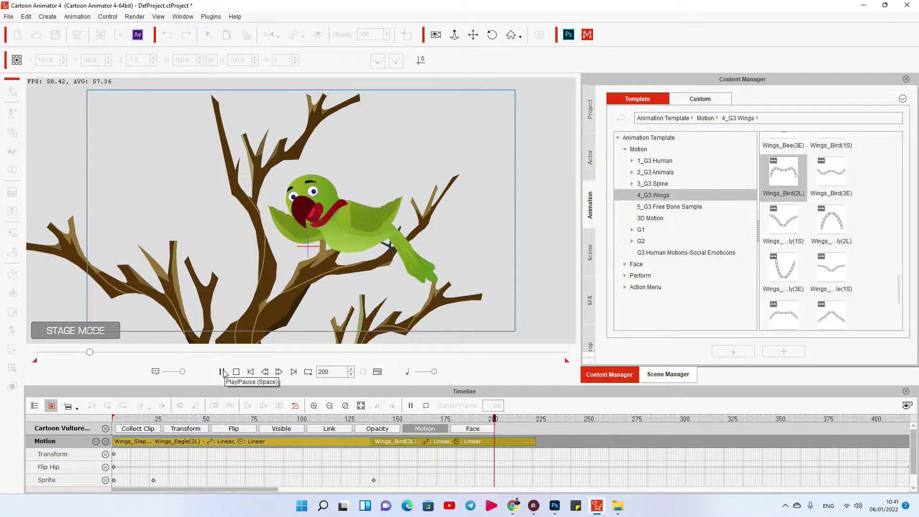
{"action": "left_click", "coordinate": [222, 372]}
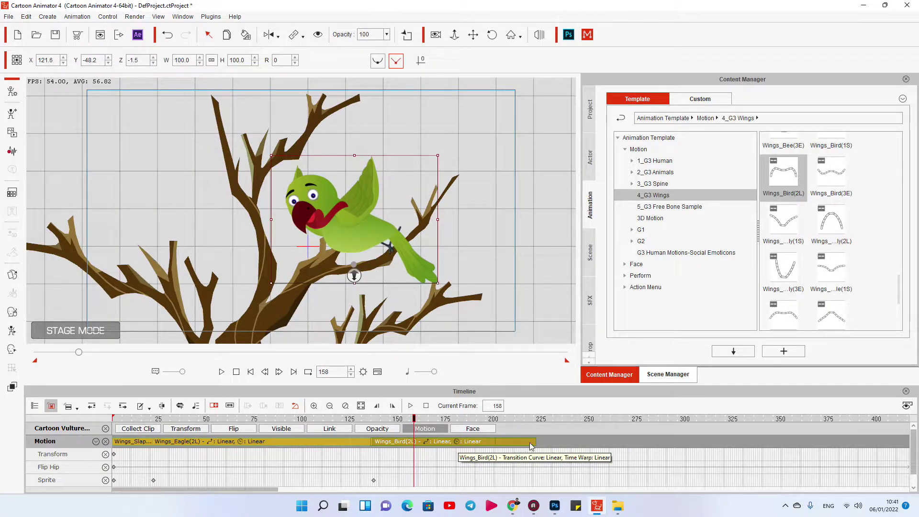
Step: Try shorter and longer lengths for the parrot's Wings_Bird(2L) clip, play the result, and undo the last length change
{"action": "left_click_drag", "start_coordinate": [530, 445], "coordinate": [410, 444]}
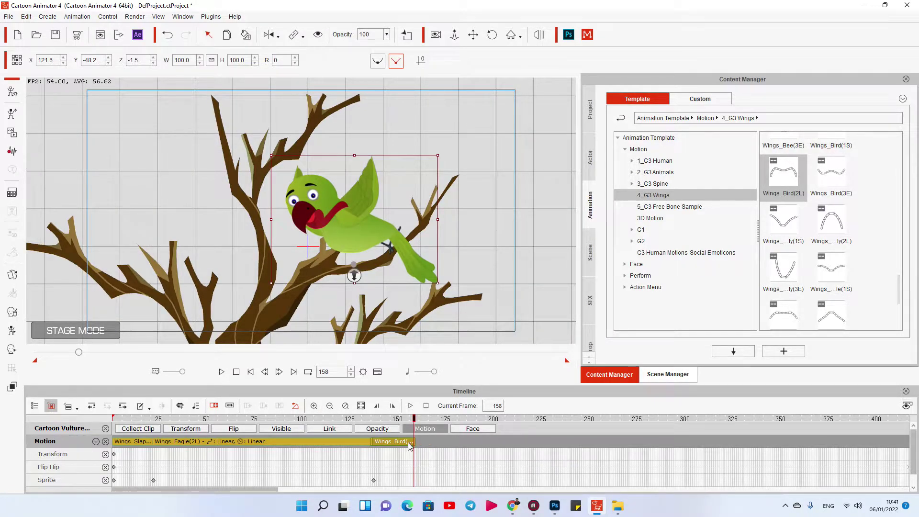
{"action": "left_click", "coordinate": [386, 444]}
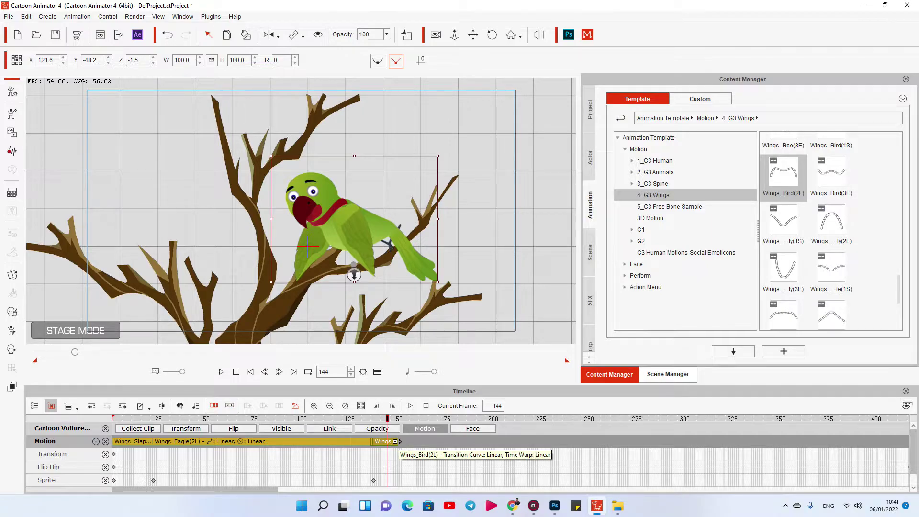
{"action": "key", "text": "space"}
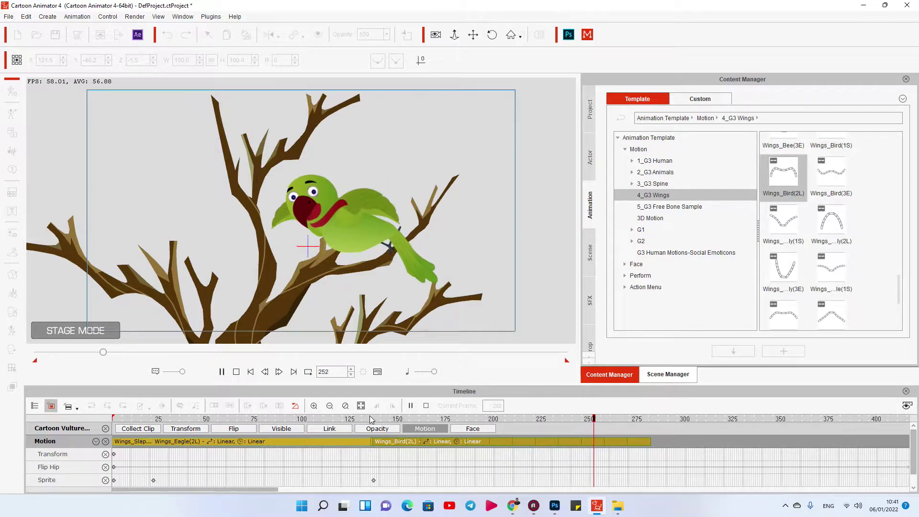
{"action": "key", "text": "space"}
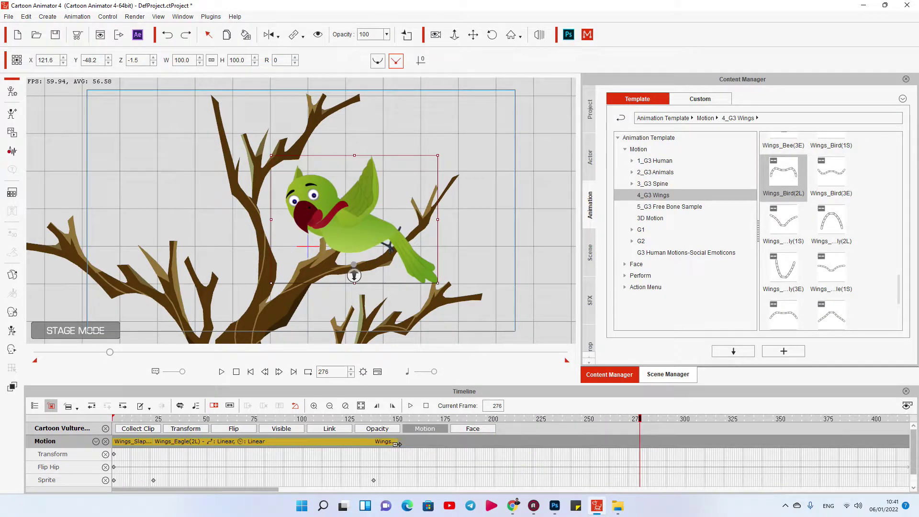
{"action": "key", "text": "ctrl+z"}
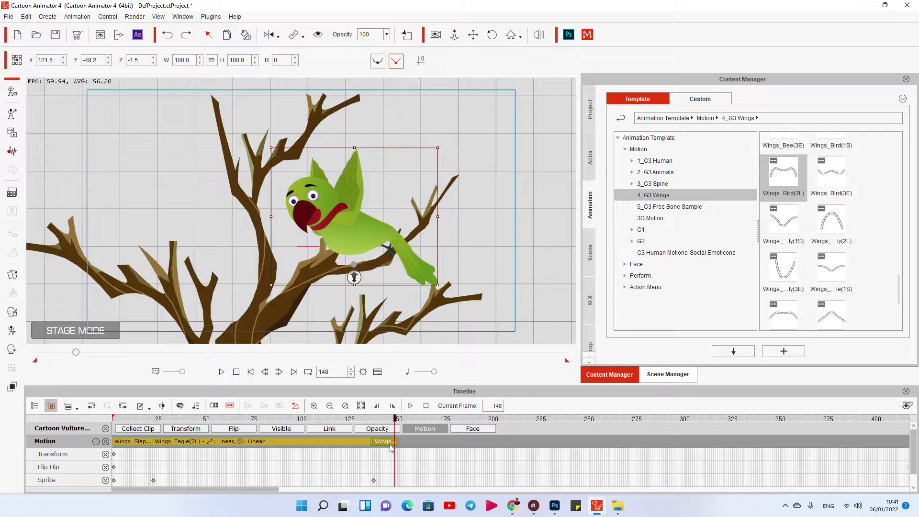
Step: Extend the Wings_Bird(2L) clip to about frame 327, play it, and return to frame 137
{"action": "left_click", "coordinate": [411, 442]}
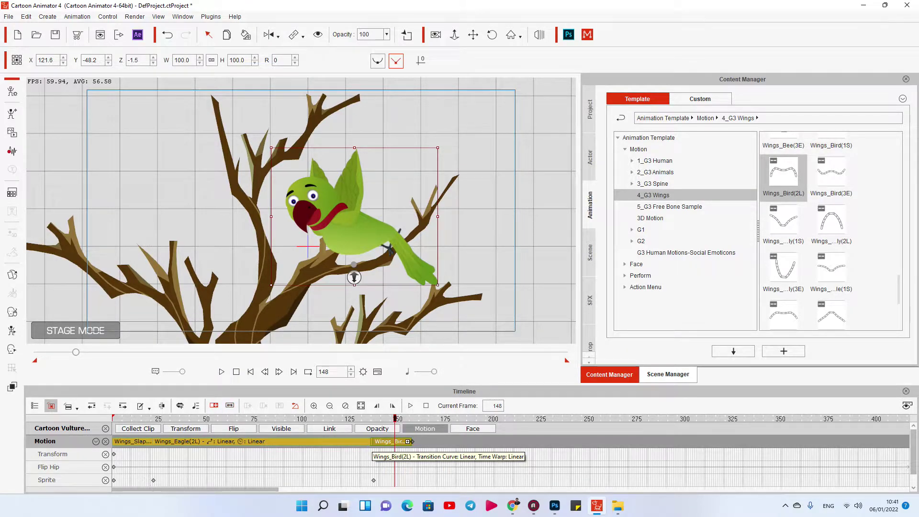
{"action": "left_click_drag", "start_coordinate": [408, 442], "coordinate": [629, 441]}
{"action": "key", "text": "space"}
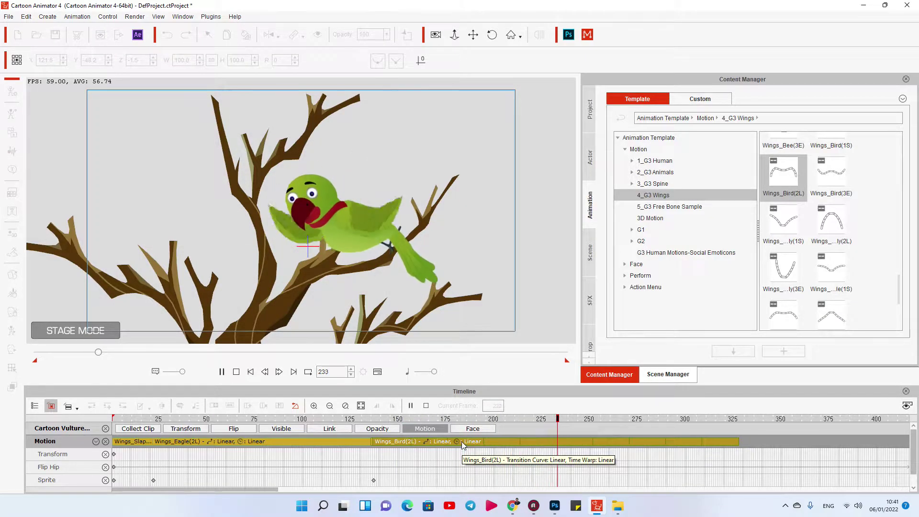
{"action": "key", "text": "space"}
{"action": "left_click_drag", "start_coordinate": [459, 419], "coordinate": [375, 418]}
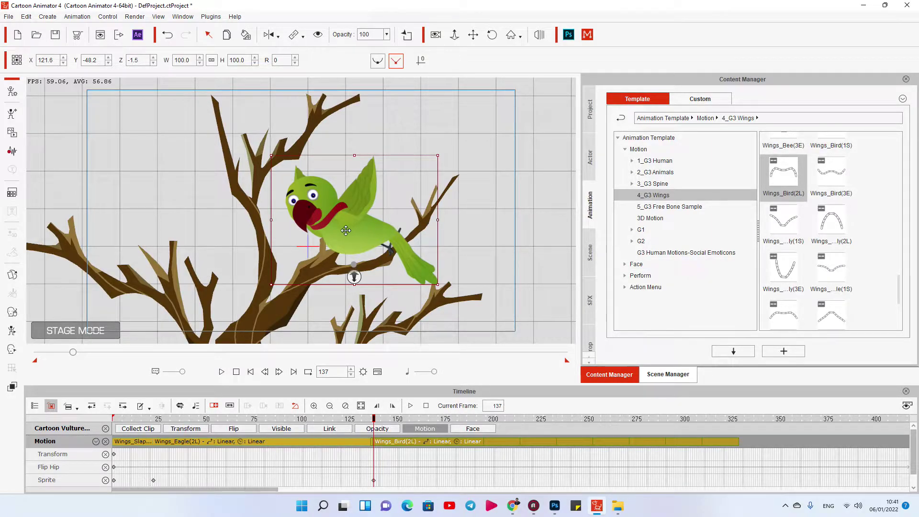
Step: Delete the flying parrot and add the green Parrot...Finish character from the custom actor characters to the stage near the branch
{"action": "key", "text": "Delete"}
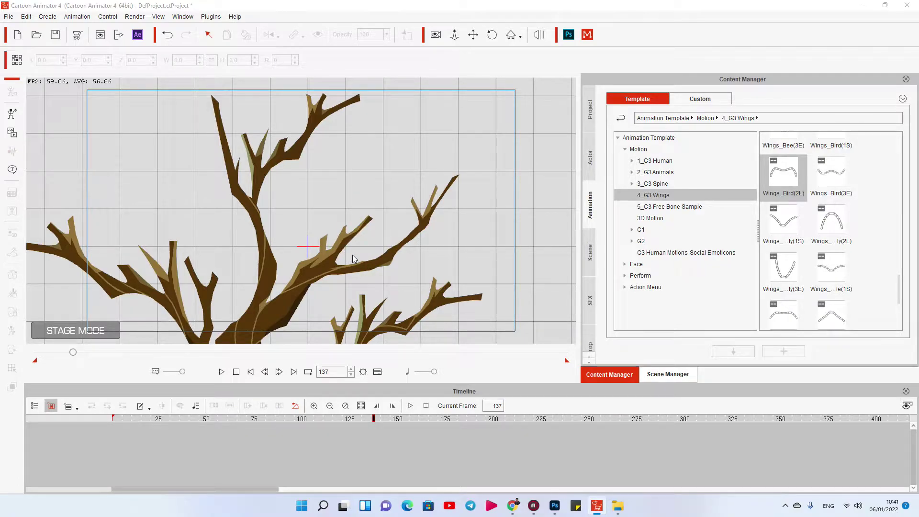
{"action": "left_click_drag", "start_coordinate": [353, 254], "coordinate": [238, 239]}
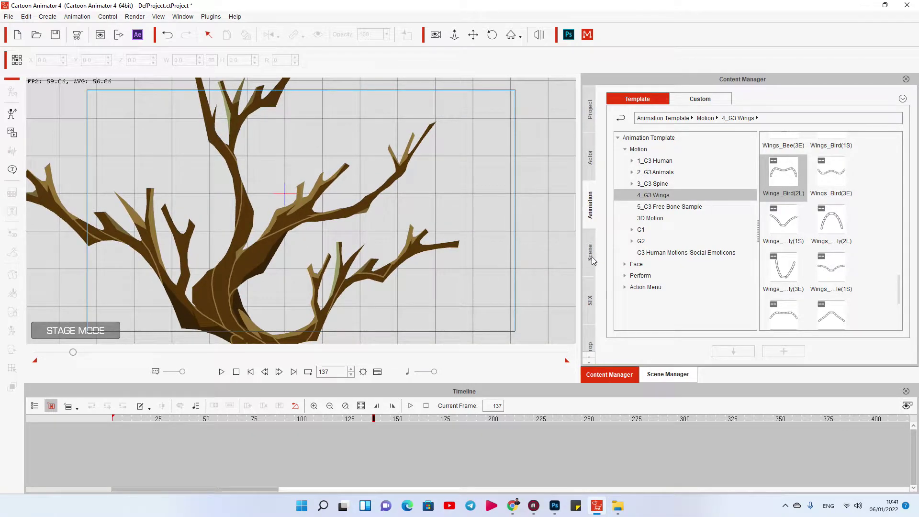
{"action": "left_click", "coordinate": [590, 156]}
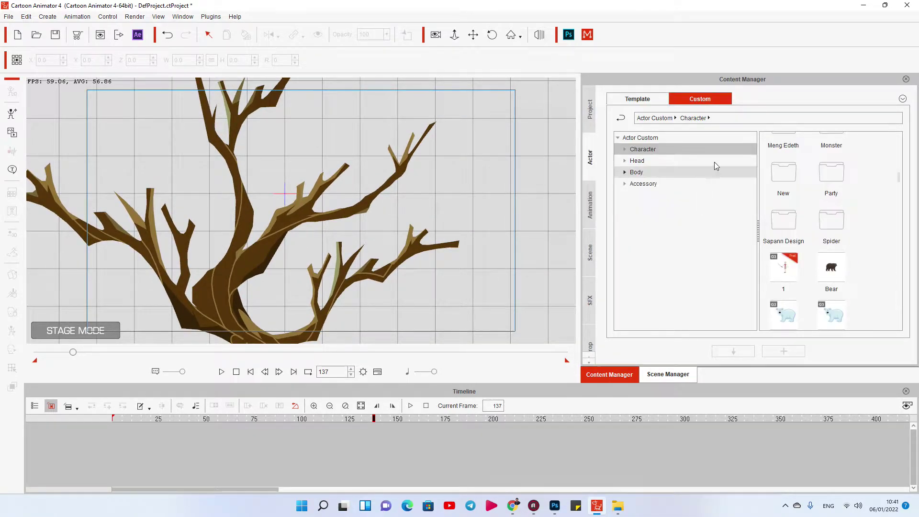
{"action": "scroll", "coordinate": [823, 300], "scroll_direction": "down", "scroll_amount": 5}
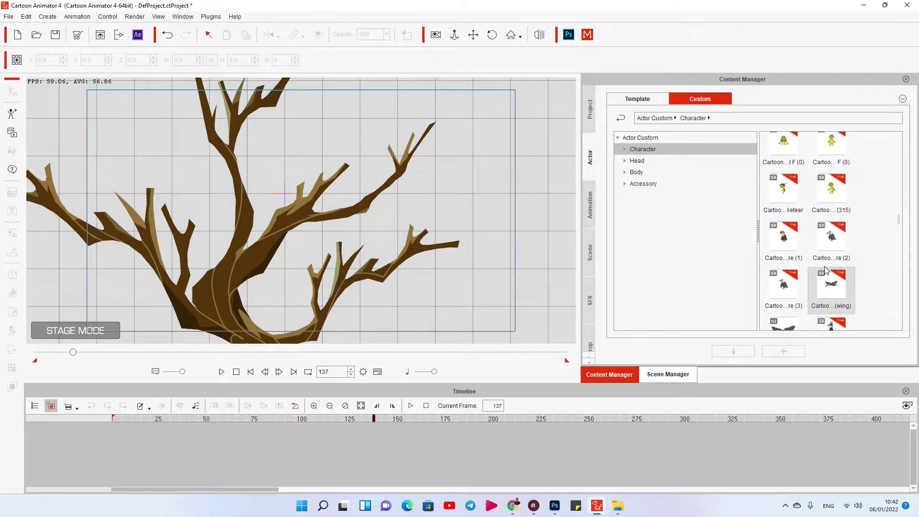
{"action": "scroll", "coordinate": [824, 275], "scroll_direction": "down", "scroll_amount": 3}
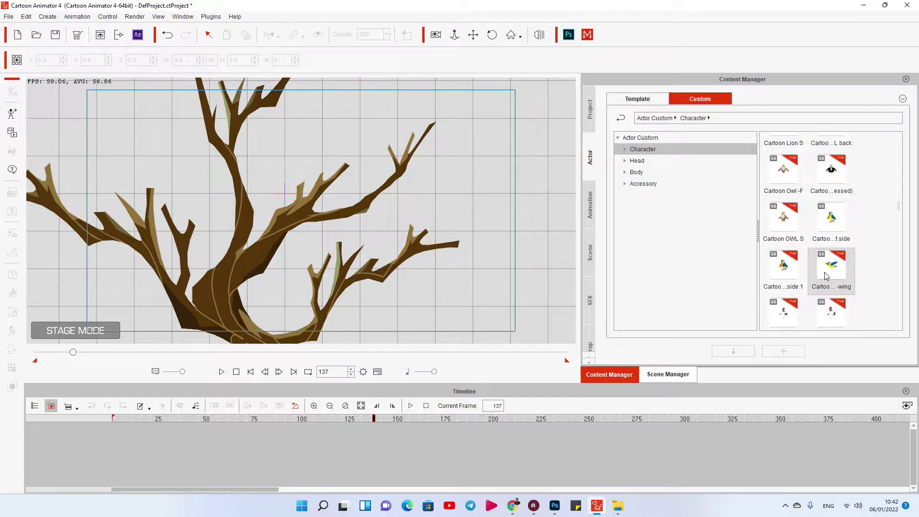
{"action": "left_click", "coordinate": [824, 275]}
{"action": "scroll", "coordinate": [831, 264], "scroll_direction": "down", "scroll_amount": 5}
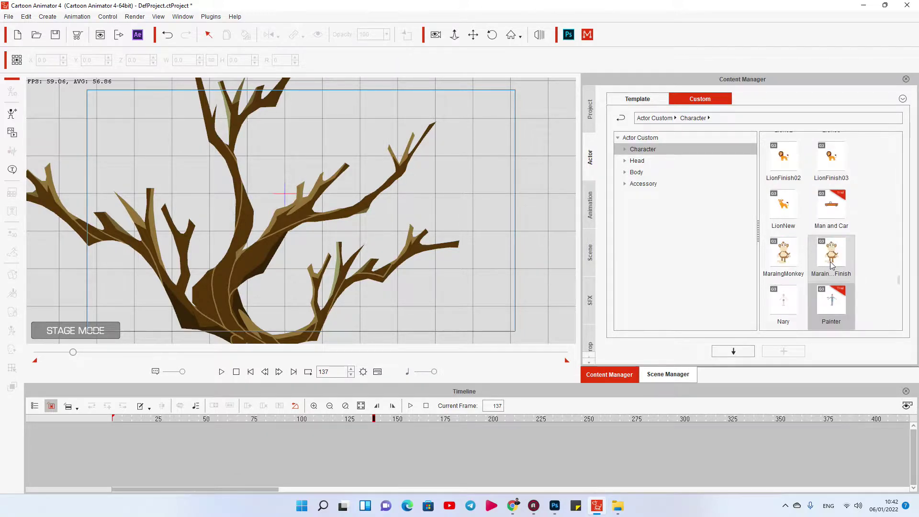
{"action": "scroll", "coordinate": [831, 264], "scroll_direction": "down", "scroll_amount": 10}
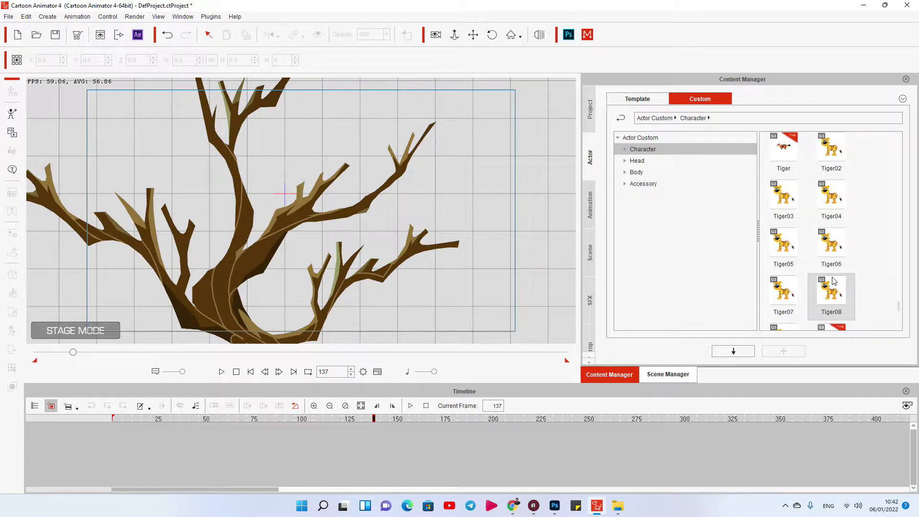
{"action": "scroll", "coordinate": [828, 283], "scroll_direction": "down", "scroll_amount": 5}
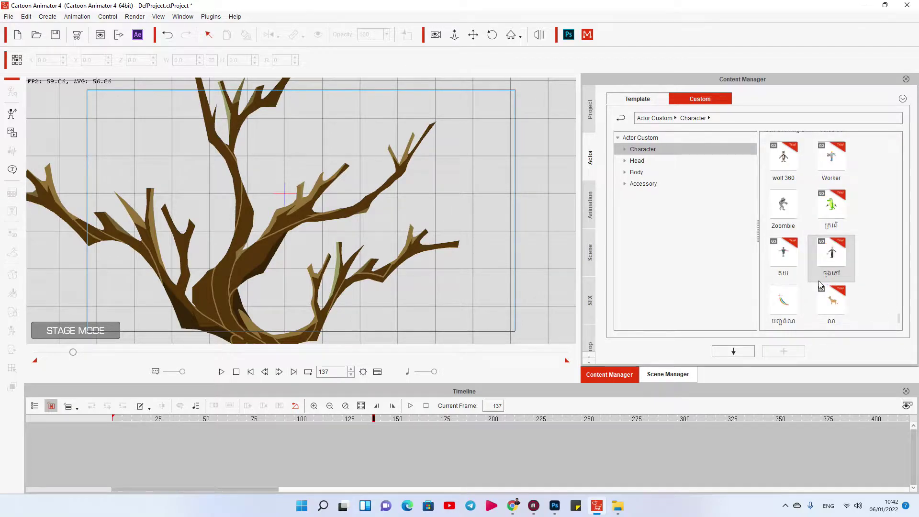
{"action": "scroll", "coordinate": [819, 286], "scroll_direction": "up", "scroll_amount": 10}
{"action": "left_click_drag", "start_coordinate": [831, 214], "coordinate": [402, 236]}
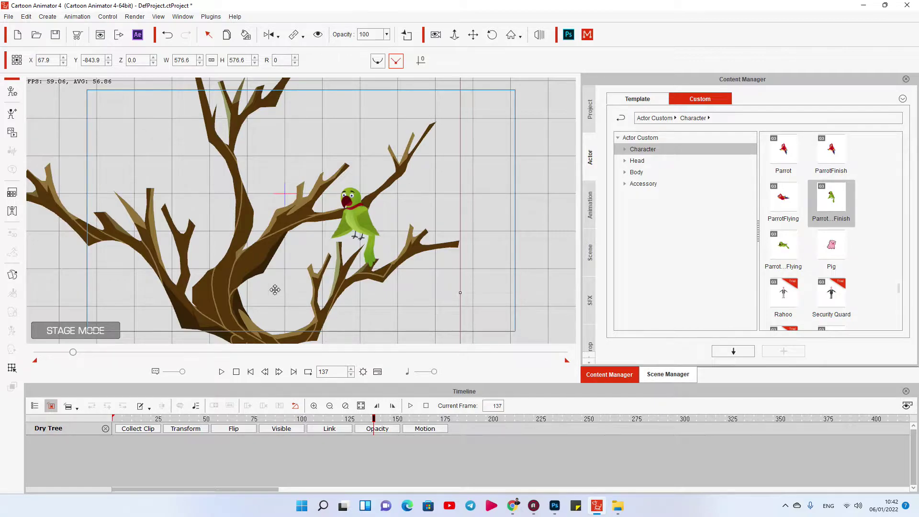
Step: Lock the Prop group containing Dry Tree so the tree cannot be selected on the stage
{"action": "left_click", "coordinate": [645, 374]}
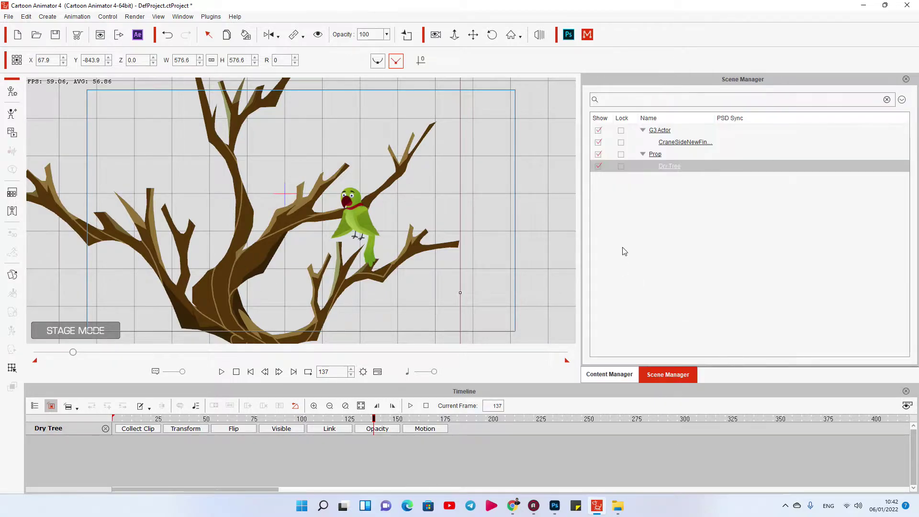
{"action": "left_click", "coordinate": [620, 154]}
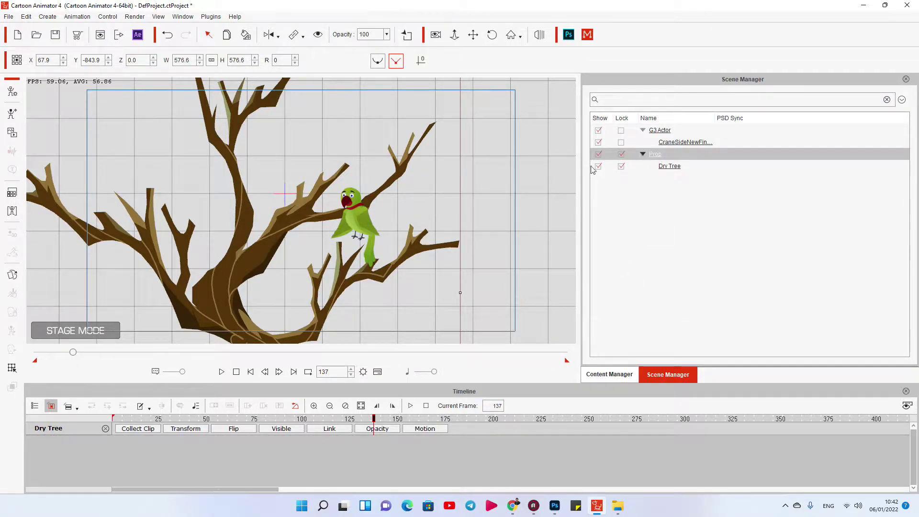
{"action": "left_click", "coordinate": [249, 243]}
Step: At frame 1, place the standing parrot on the branch at about X 70, Y -60.8 and scale it to about 198.5
{"action": "left_click", "coordinate": [354, 211]}
{"action": "left_click_drag", "start_coordinate": [354, 211], "coordinate": [335, 194]}
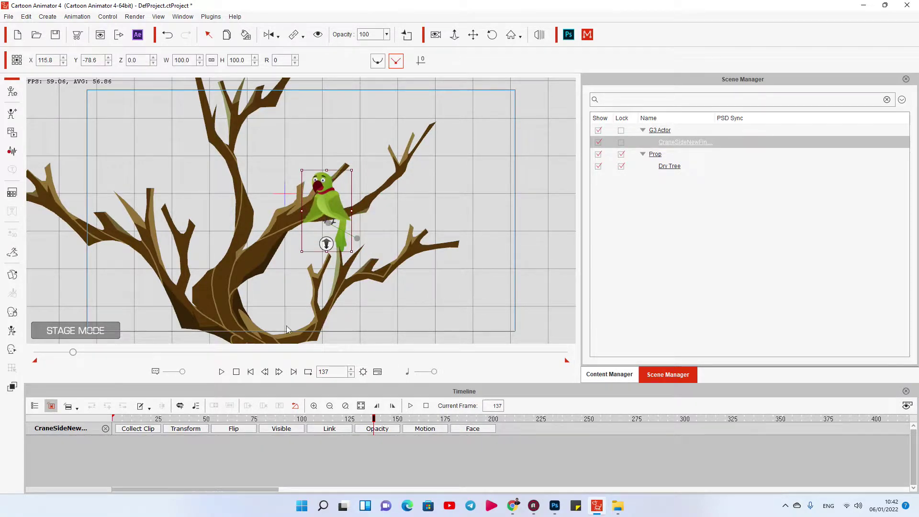
{"action": "left_click", "coordinate": [236, 372]}
{"action": "left_click", "coordinate": [345, 212]}
{"action": "left_click_drag", "start_coordinate": [345, 212], "coordinate": [320, 191]}
{"action": "mouse_move", "coordinate": [355, 158]}
{"action": "left_mouse_down"}
{"action": "mouse_move", "coordinate": [434, 120]}
{"action": "mouse_move", "coordinate": [343, 164]}
{"action": "left_mouse_up"}
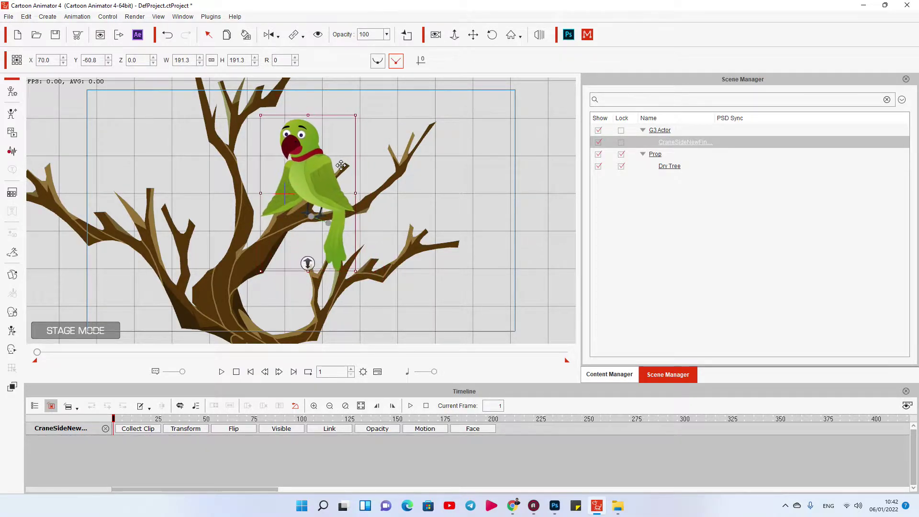
{"action": "left_click_drag", "start_coordinate": [356, 115], "coordinate": [355, 113]}
{"action": "right_click", "coordinate": [303, 171]}
{"action": "key", "text": "Escape"}
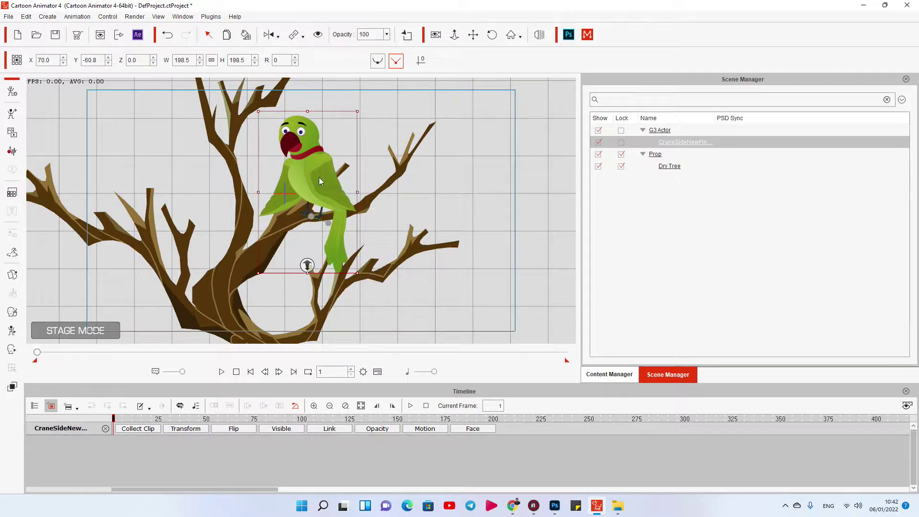
Step: Fold the parrot's right wing behind its body by repositioning the right hand bone in the 2D Motion Key Editor
{"action": "scroll", "coordinate": [319, 110], "scroll_direction": "up", "scroll_amount": 2}
{"action": "scroll", "coordinate": [348, 175], "scroll_direction": "up", "scroll_amount": 2}
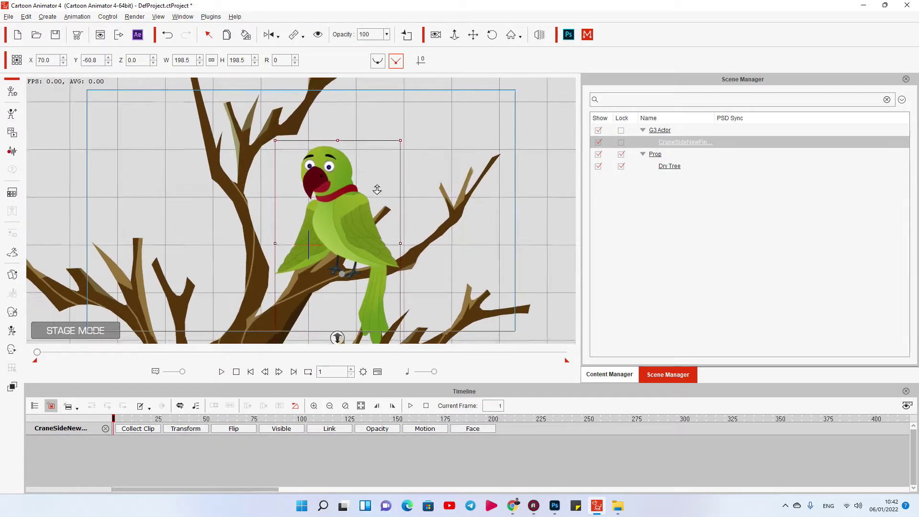
{"action": "left_click_drag", "start_coordinate": [351, 279], "coordinate": [330, 261]}
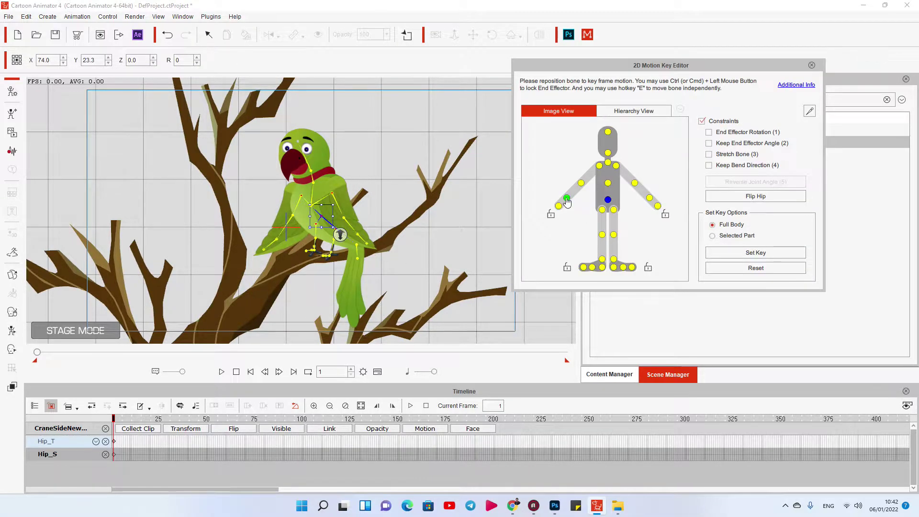
{"action": "left_click", "coordinate": [566, 199]}
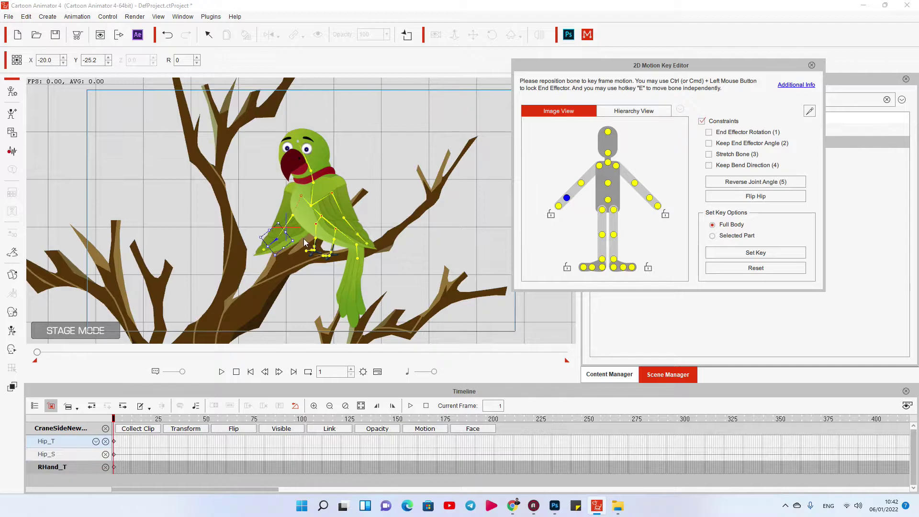
{"action": "left_click", "coordinate": [274, 233]}
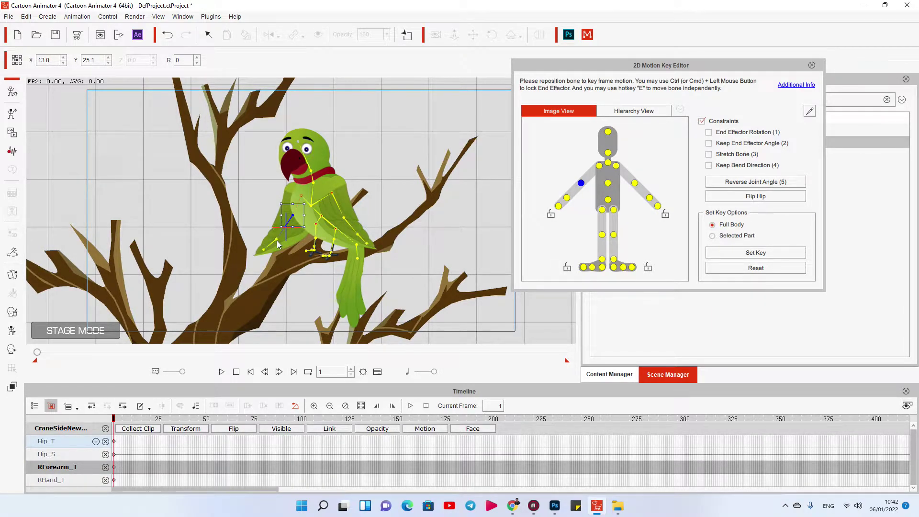
{"action": "left_click", "coordinate": [276, 240]}
{"action": "left_click_drag", "start_coordinate": [271, 237], "coordinate": [319, 217]}
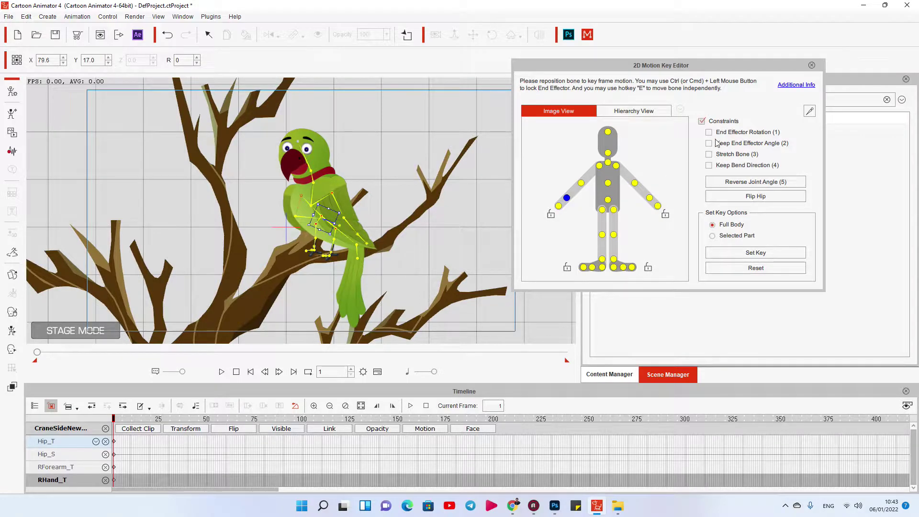
{"action": "left_click", "coordinate": [810, 65]}
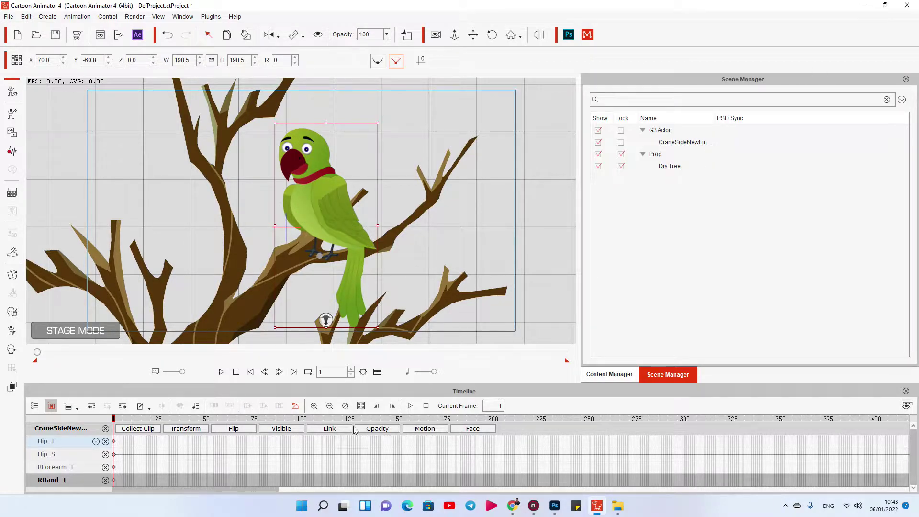
Step: Collect a short clip from frame 1 to about frame 3 and export it to the parrot's action menu as "StandNorm"
{"action": "left_click", "coordinate": [144, 430]}
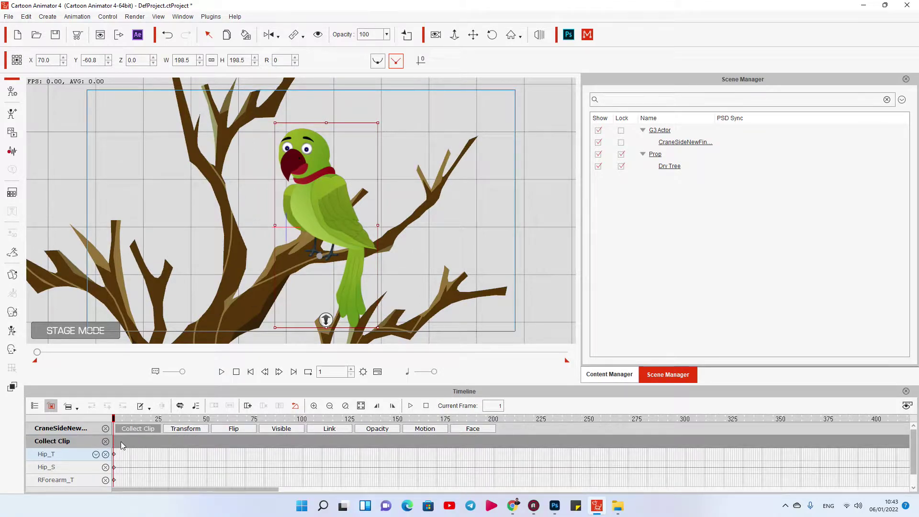
{"action": "left_click_drag", "start_coordinate": [116, 444], "coordinate": [121, 443]}
{"action": "right_click", "coordinate": [118, 443]}
{"action": "left_click", "coordinate": [146, 426]}
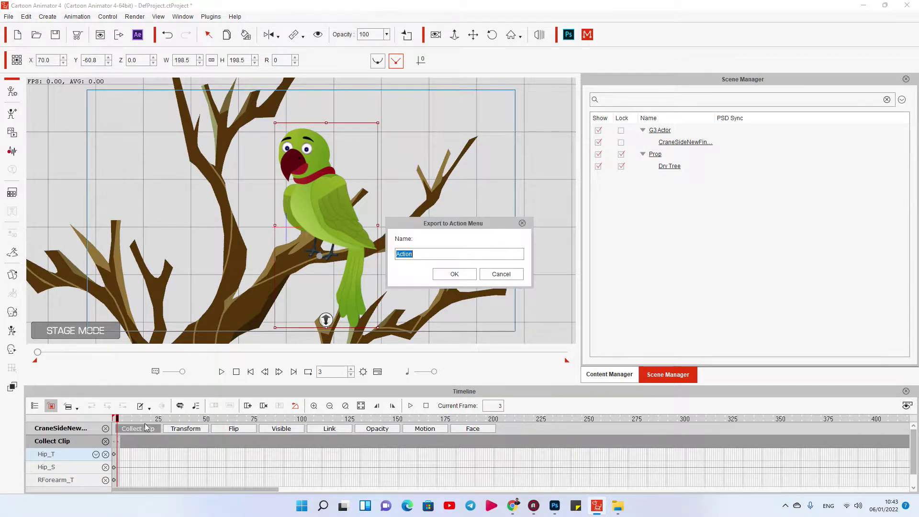
{"action": "type", "text": "StandNorm"}
{"action": "left_click", "coordinate": [463, 276]}
{"action": "left_click", "coordinate": [250, 372]}
{"action": "left_click", "coordinate": [320, 232]}
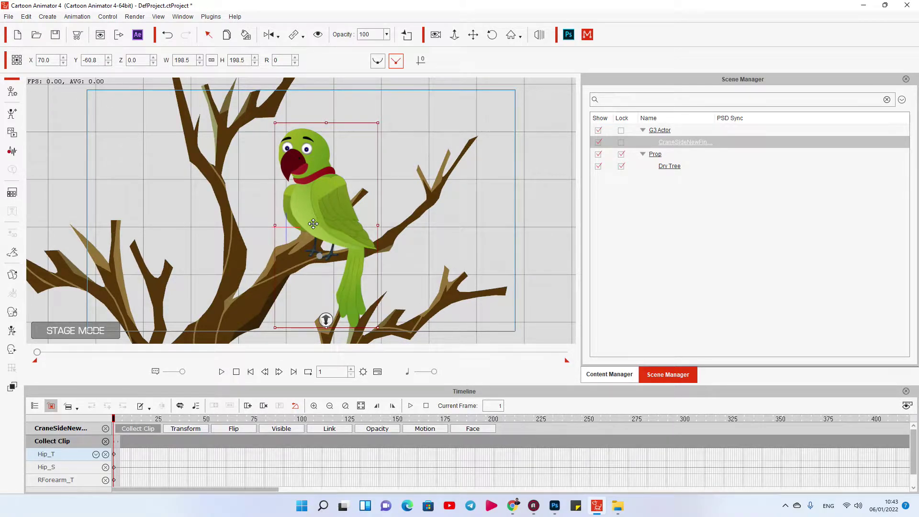
Step: At frame 20, raise the parrot's right wing in front of its body by repositioning the right forearm bone in the 2D Motion Key Editor
{"action": "left_click", "coordinate": [150, 418]}
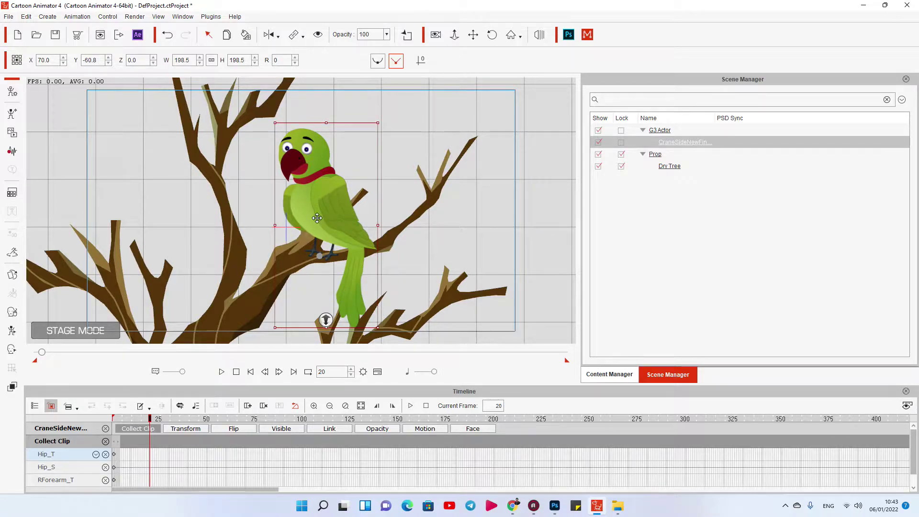
{"action": "left_click", "coordinate": [12, 330]}
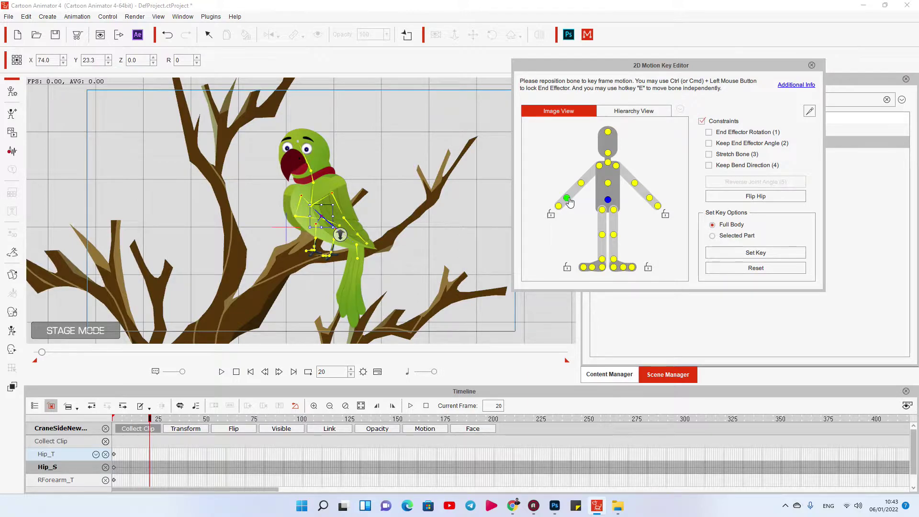
{"action": "left_click", "coordinate": [567, 199]}
{"action": "left_click_drag", "start_coordinate": [330, 216], "coordinate": [266, 177]}
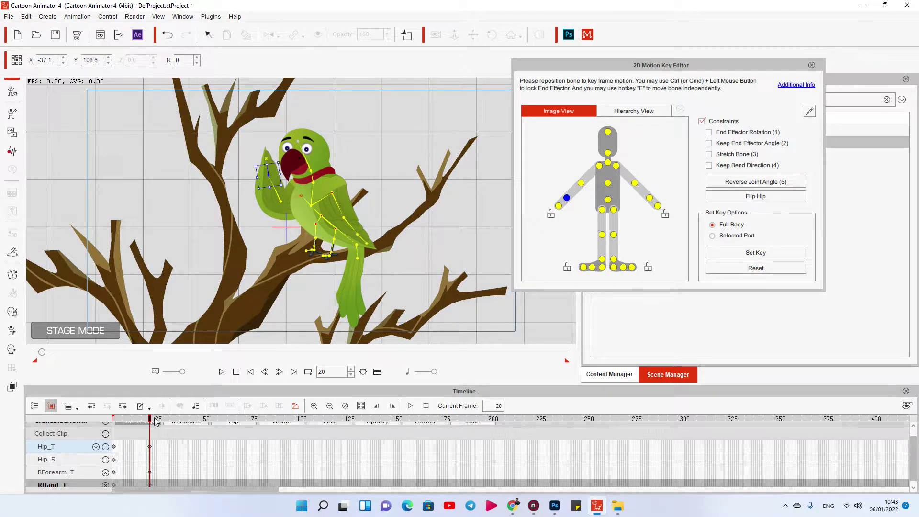
{"action": "left_click", "coordinate": [812, 66]}
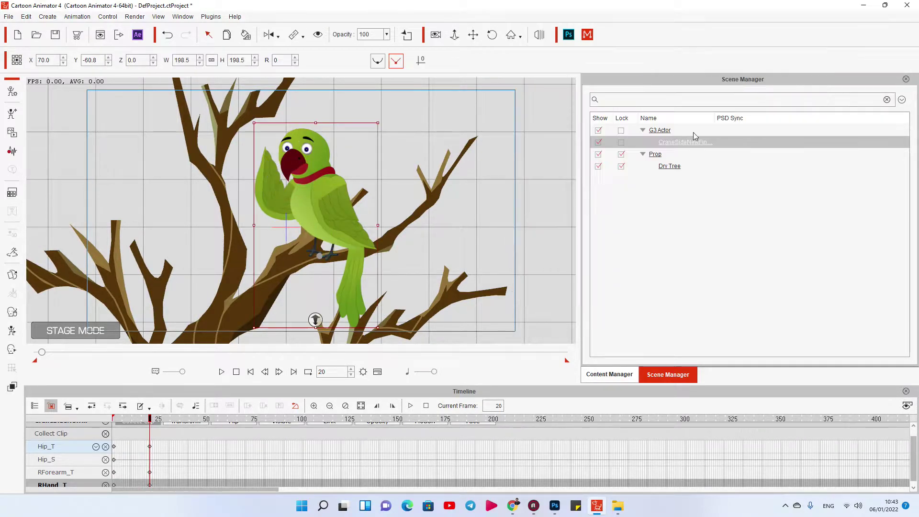
Step: Remove the parrot's object animation and return to the first frame
{"action": "right_click", "coordinate": [322, 211]}
{"action": "left_click", "coordinate": [343, 302]}
{"action": "left_click", "coordinate": [236, 371]}
Step: Rename the parrot's StandNorm action to "Stand Normal" in the Action Menu Editor
{"action": "right_click", "coordinate": [293, 220]}
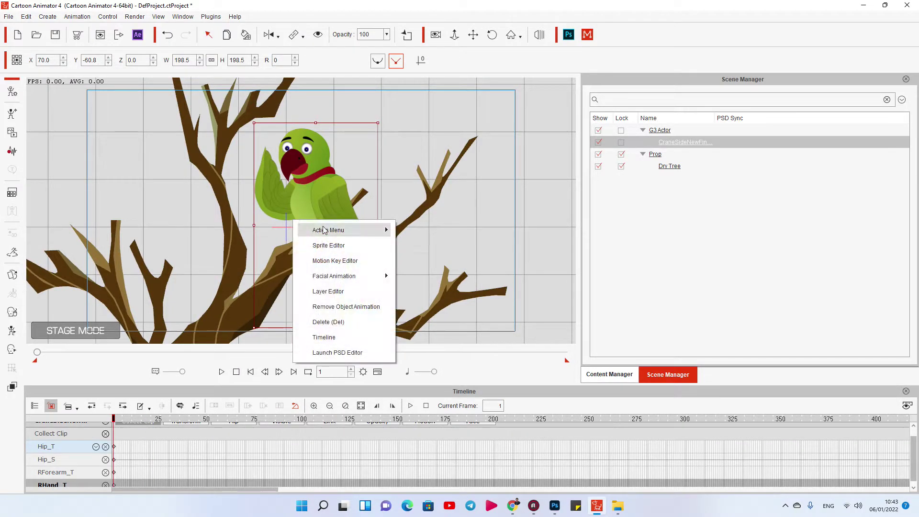
{"action": "mouse_move", "coordinate": [349, 232]}
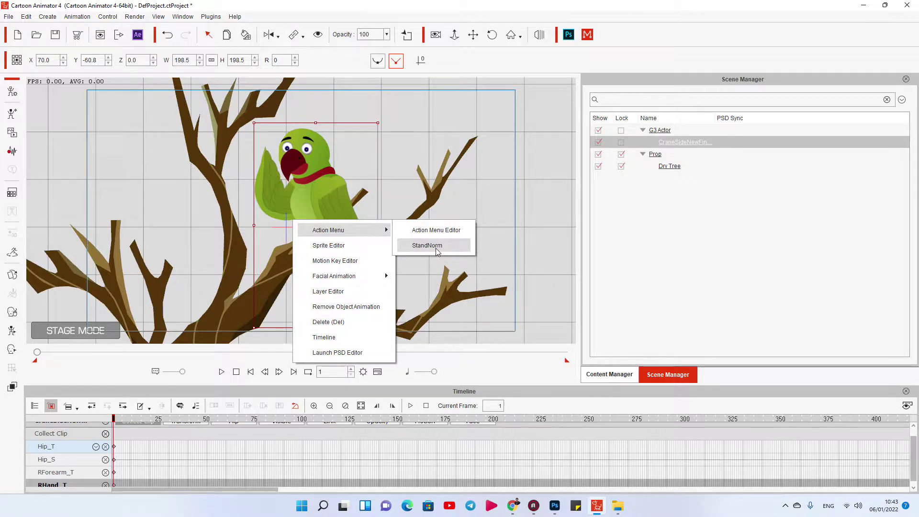
{"action": "left_click", "coordinate": [441, 244]}
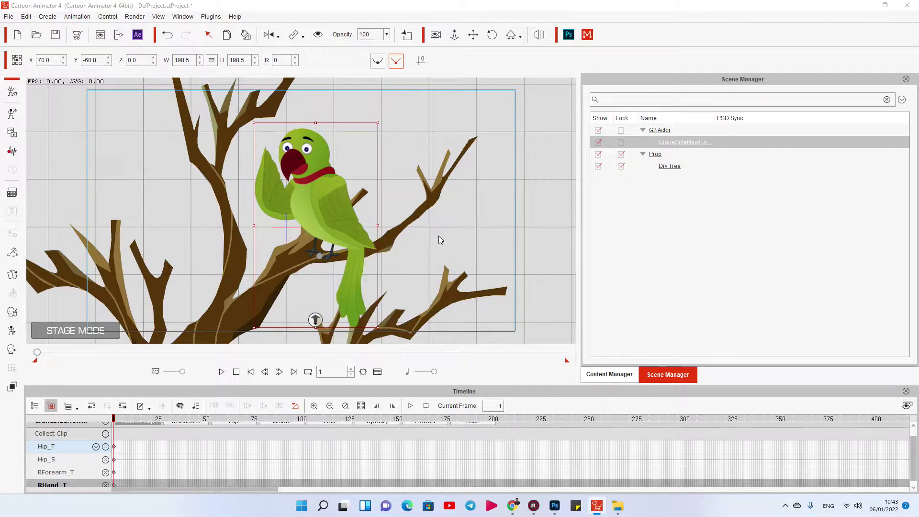
{"action": "left_click", "coordinate": [401, 153]}
{"action": "left_click", "coordinate": [404, 153]}
{"action": "left_click", "coordinate": [405, 152]}
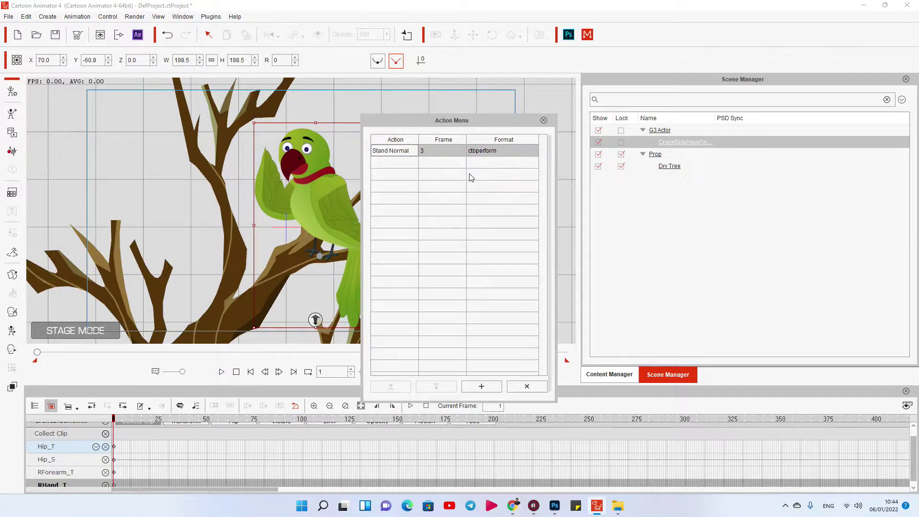
{"action": "left_click", "coordinate": [511, 163]}
{"action": "left_click", "coordinate": [543, 120]}
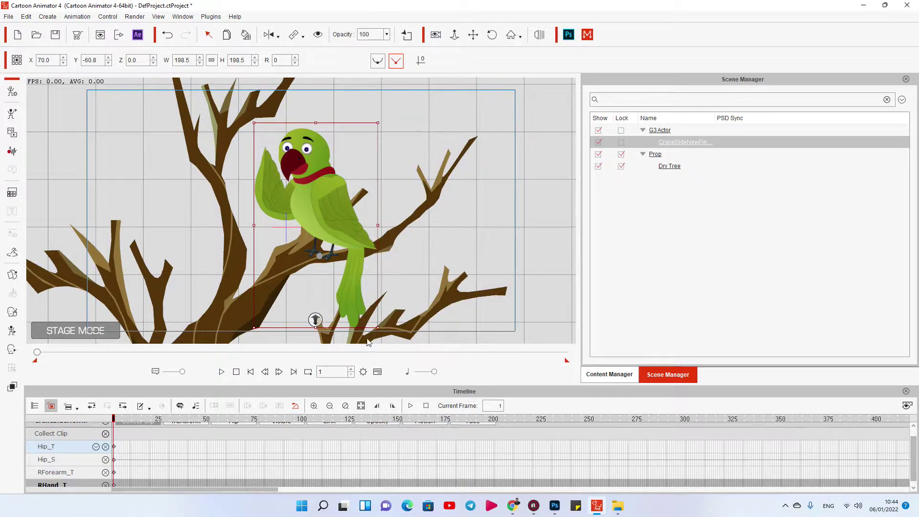
Step: Apply the Stand Normal action from the action menu to the parrot at frame 1
{"action": "right_click", "coordinate": [324, 241]}
{"action": "mouse_move", "coordinate": [414, 231]}
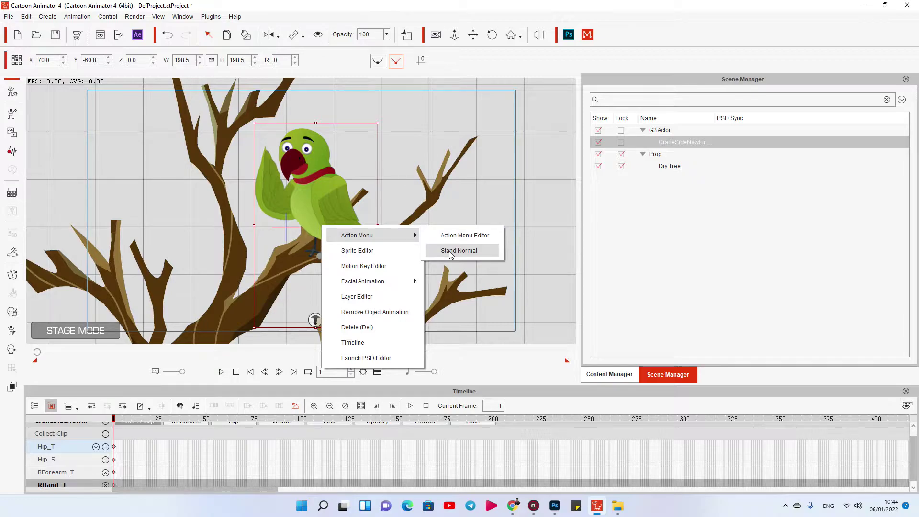
{"action": "left_click", "coordinate": [449, 250]}
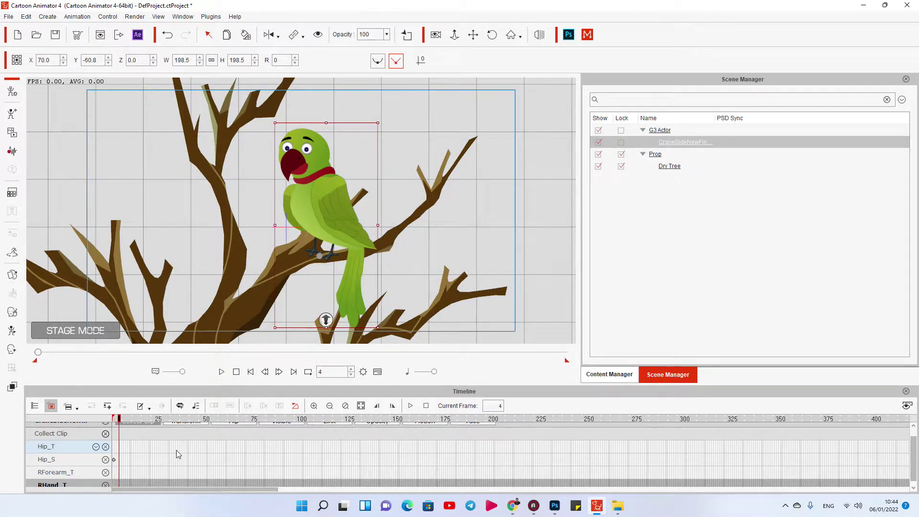
Step: At frame 1, add a text-to-speech script reading "Parrots, also known as psittacines, are birds of the roughly 398 species in 92 genera comprising the order Psittaciforme"
{"action": "left_click_drag", "start_coordinate": [152, 422], "coordinate": [106, 417]}
{"action": "left_click", "coordinate": [12, 151]}
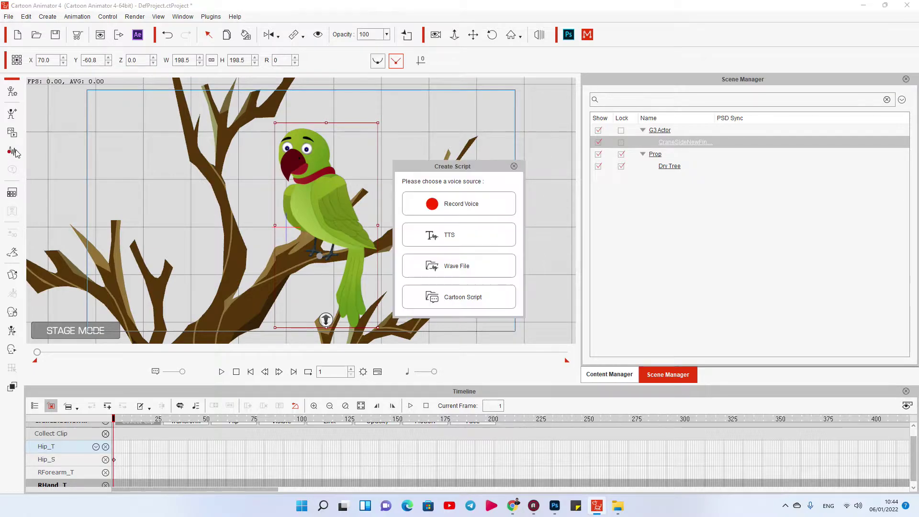
{"action": "left_click", "coordinate": [466, 236]}
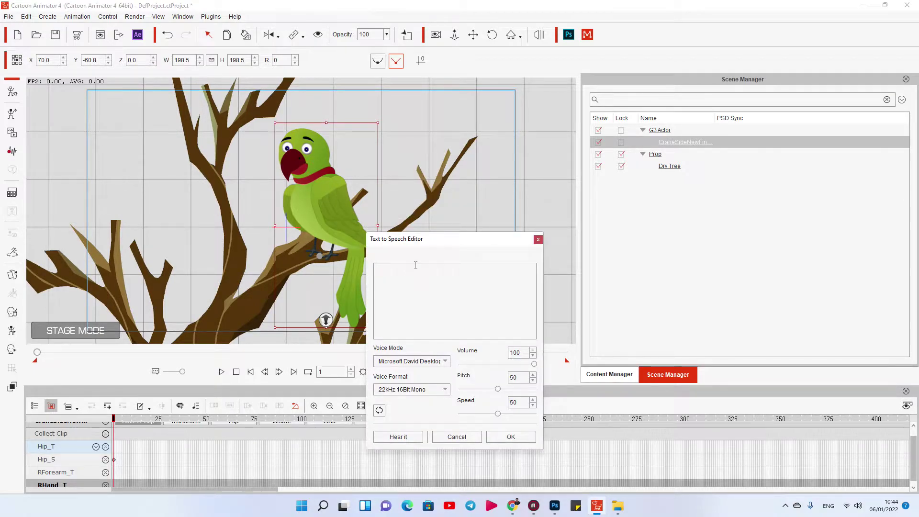
{"action": "type", "text": "Parrots, also known as psittacines, are birds of the roughly 398 species in 92 genera comprising the order Psittaciformes, found mostly in tropical and subtropical regions."}
{"action": "left_click", "coordinate": [501, 437]}
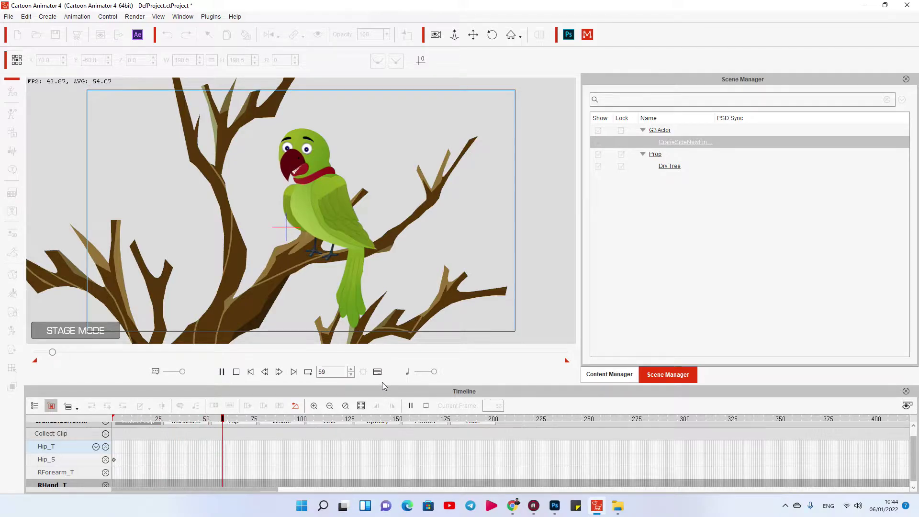
Step: Show the standing parrot's Transform track and add Transform keys at frames 70 and 77
{"action": "left_click_drag", "start_coordinate": [255, 420], "coordinate": [246, 425]}
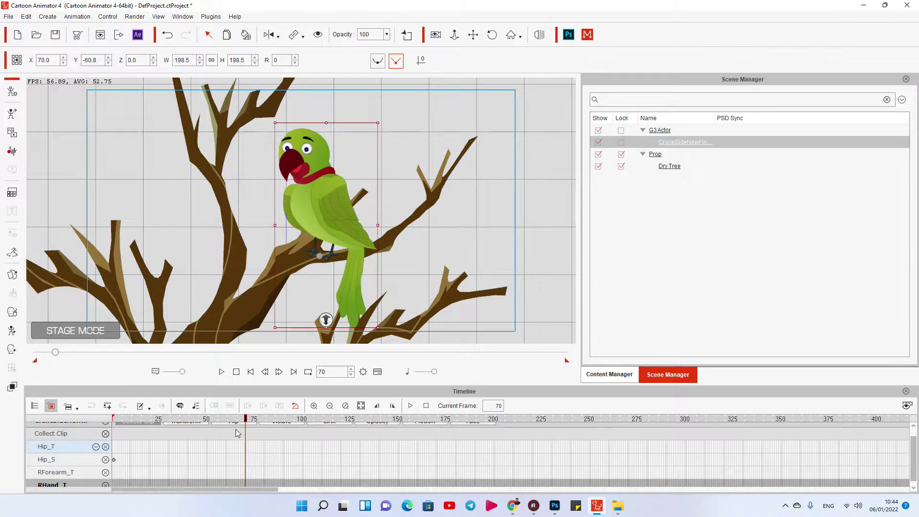
{"action": "scroll", "coordinate": [235, 432], "scroll_direction": "up", "scroll_amount": 1}
{"action": "left_click", "coordinate": [186, 428]}
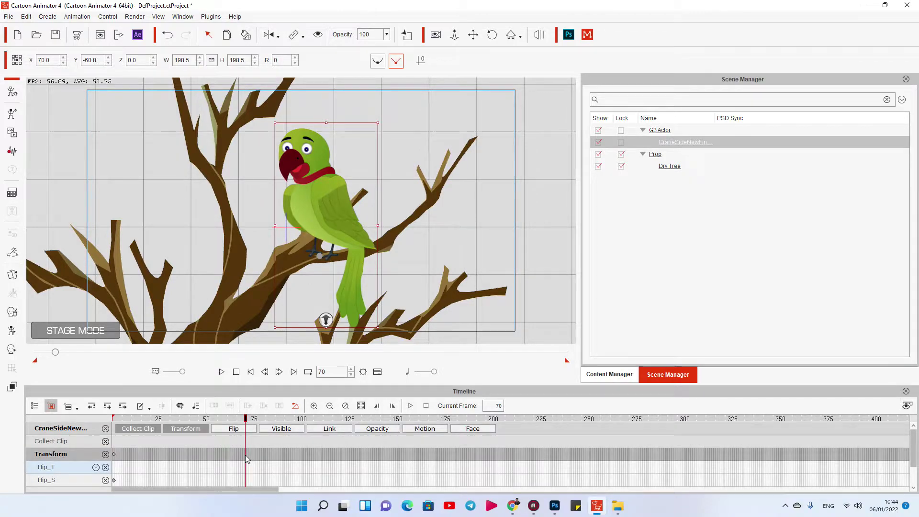
{"action": "scroll", "coordinate": [257, 461], "scroll_direction": "up", "scroll_amount": 2}
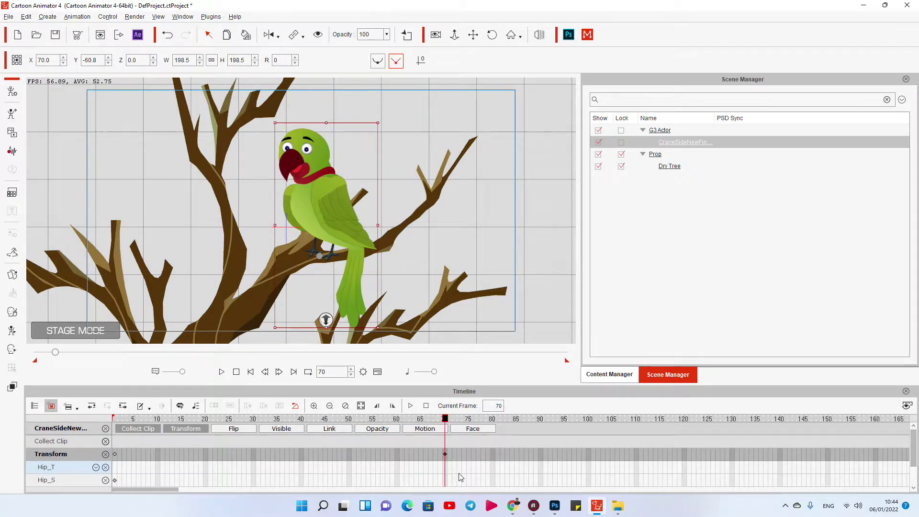
{"action": "left_click_drag", "start_coordinate": [445, 419], "coordinate": [479, 428]}
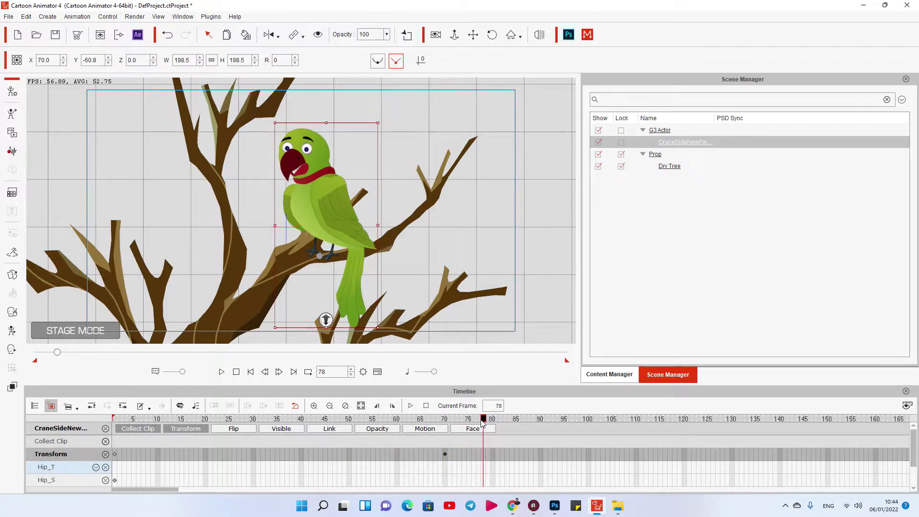
{"action": "left_click", "coordinate": [480, 456]}
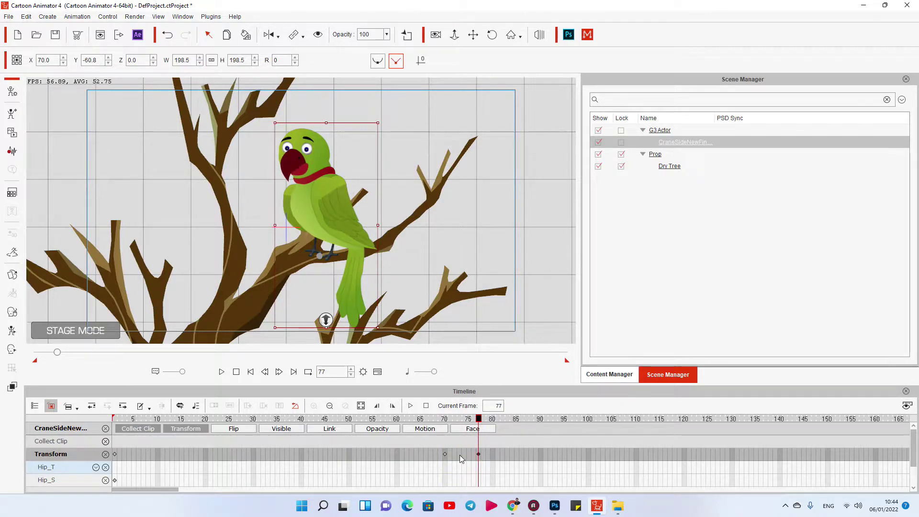
Step: At frame 74, squash the parrot vertically to a height of about 178.3 and preview the crouch from frame 70
{"action": "left_click", "coordinate": [463, 453]}
{"action": "left_click_drag", "start_coordinate": [326, 124], "coordinate": [325, 137]}
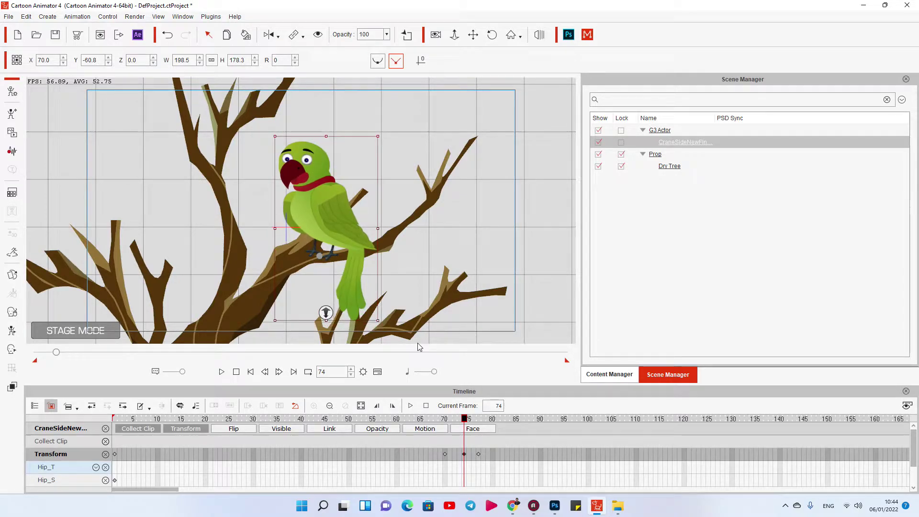
{"action": "left_click", "coordinate": [444, 453]}
{"action": "key", "text": "space"}
{"action": "left_click", "coordinate": [444, 454]}
{"action": "key", "text": "space"}
{"action": "key", "text": "space"}
{"action": "left_click", "coordinate": [477, 454]}
{"action": "left_click", "coordinate": [444, 454]}
{"action": "key", "text": "space"}
{"action": "key", "text": "space"}
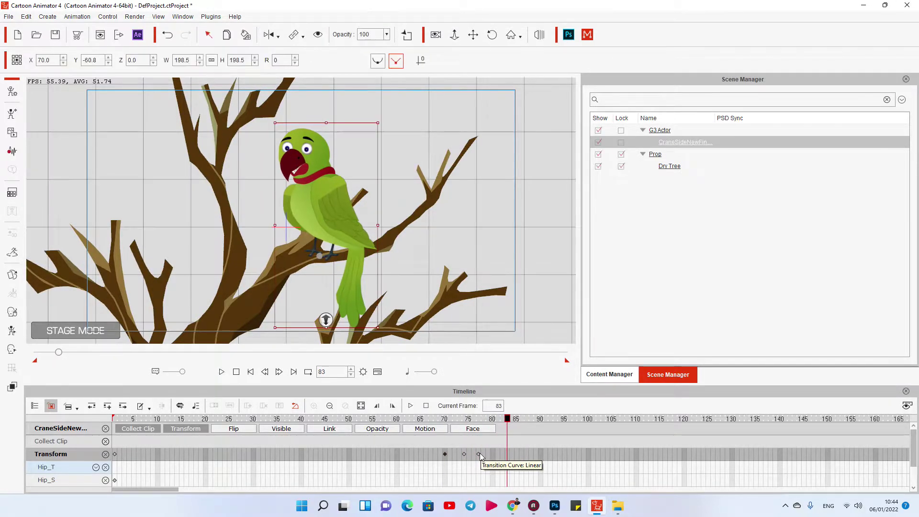
Step: Shift the last Transform key to frame 78, move the parrot up and left to about X 33.8, Y -30.6, and preview the jump
{"action": "left_click_drag", "start_coordinate": [479, 453], "coordinate": [482, 453]}
{"action": "left_click_drag", "start_coordinate": [345, 216], "coordinate": [325, 207]}
{"action": "left_click", "coordinate": [445, 454]}
{"action": "key", "text": "space"}
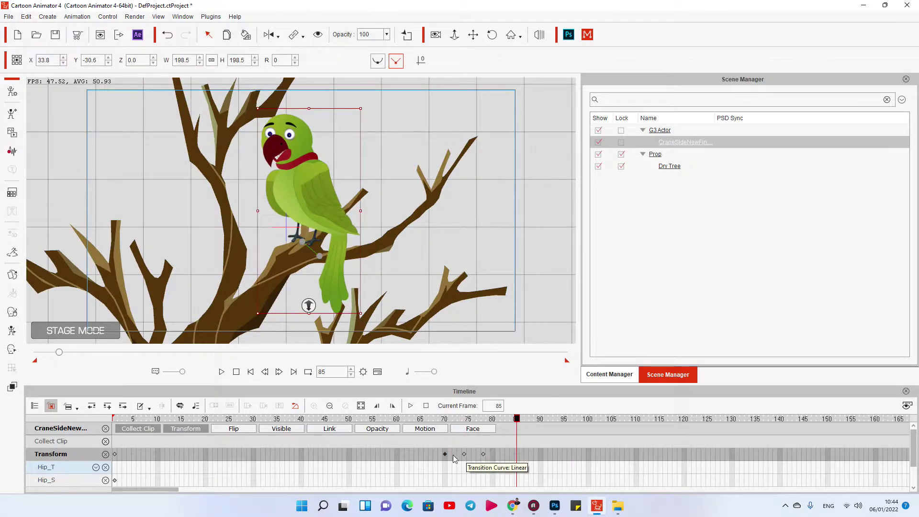
Step: At frame 78, add the custom flying green parrot character to the stage and rotate it to about 41 degrees
{"action": "left_click", "coordinate": [482, 453]}
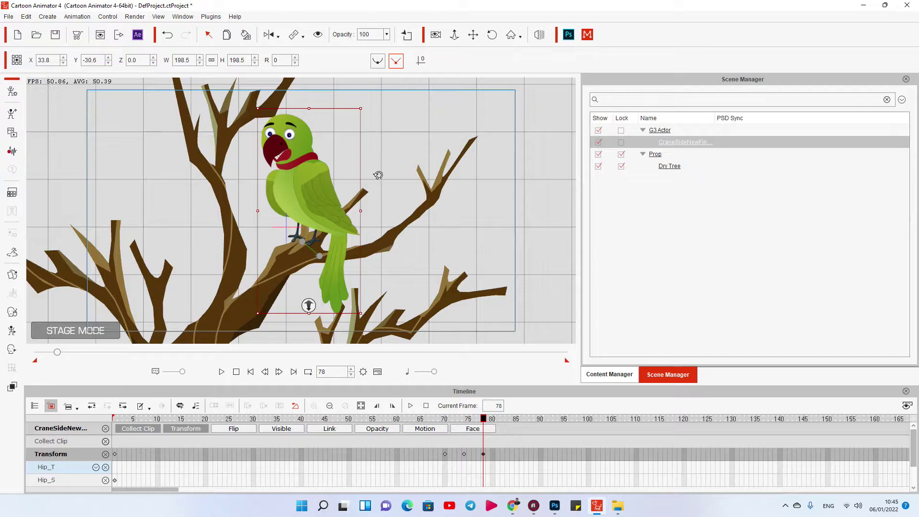
{"action": "left_click", "coordinate": [609, 374]}
{"action": "left_click_drag", "start_coordinate": [781, 246], "coordinate": [405, 168]}
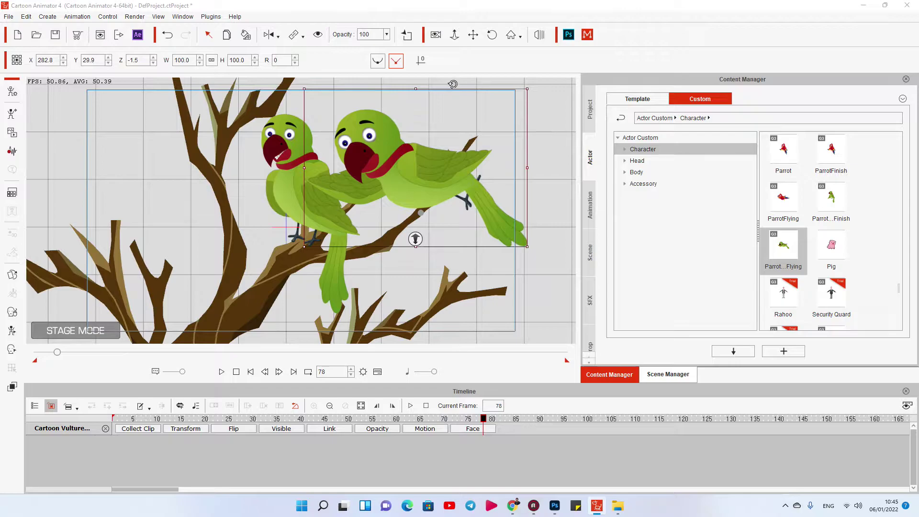
{"action": "left_click_drag", "start_coordinate": [446, 88], "coordinate": [523, 133]}
Step: Scale the flying parrot to about 82.7 and align it over the standing parrot at about X -11, Y 27.9
{"action": "left_click_drag", "start_coordinate": [454, 193], "coordinate": [295, 238]}
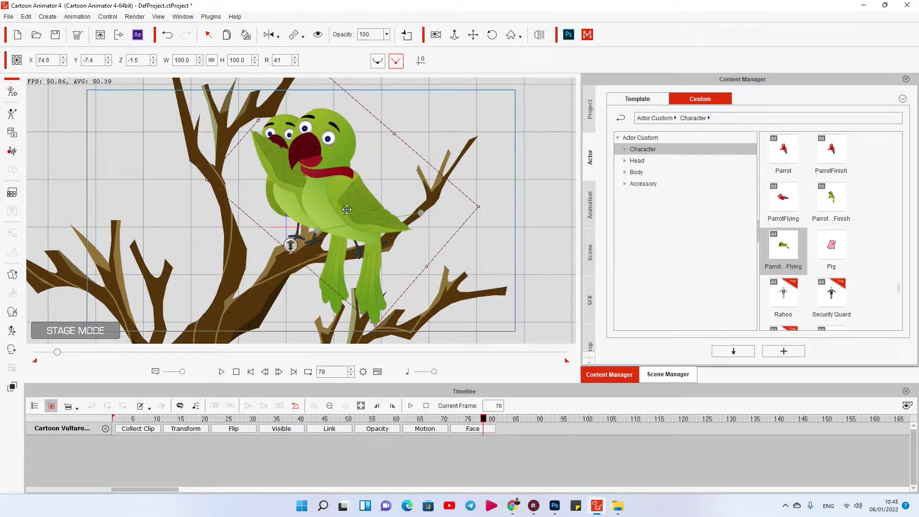
{"action": "left_click_drag", "start_coordinate": [442, 229], "coordinate": [416, 206]}
{"action": "left_click_drag", "start_coordinate": [358, 226], "coordinate": [355, 214]}
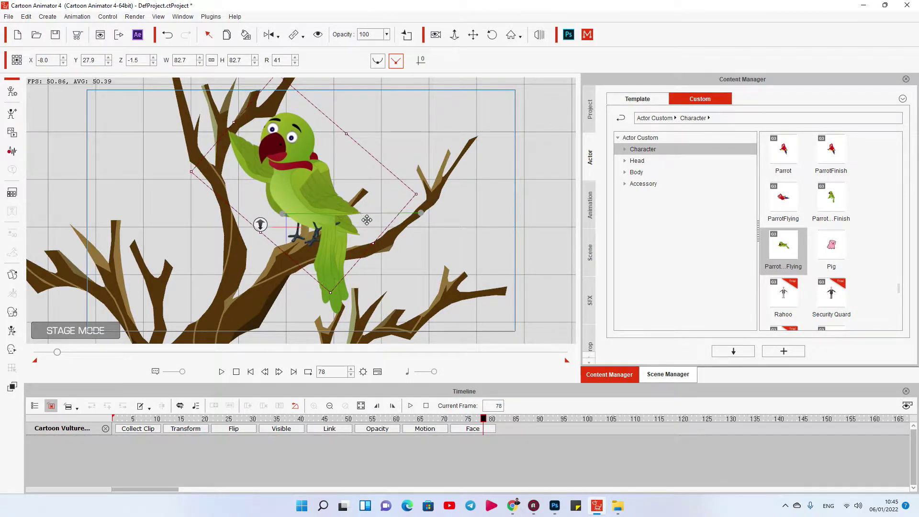
{"action": "left_click_drag", "start_coordinate": [355, 217], "coordinate": [351, 216]}
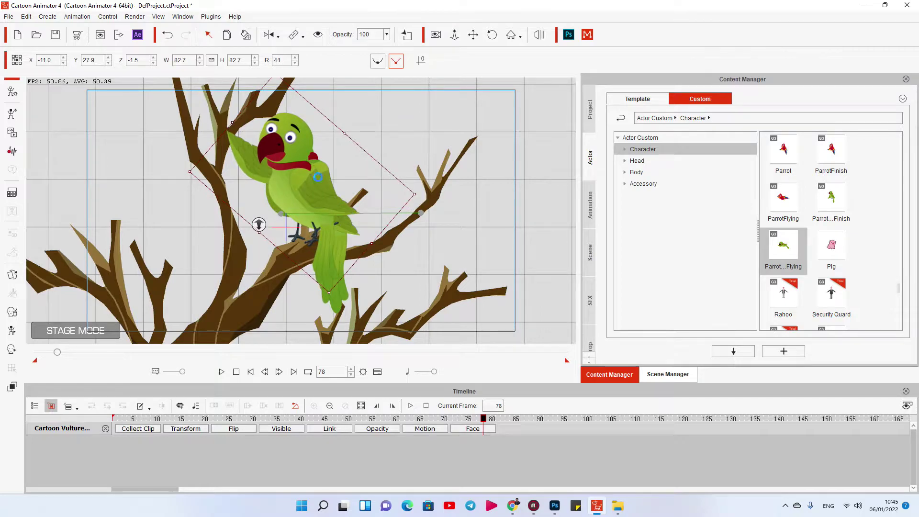
Step: Remove the flying parrot's object animation and add a Transform key for it at frame 78
{"action": "right_click", "coordinate": [302, 181]}
{"action": "left_click", "coordinate": [361, 270]}
{"action": "left_click", "coordinate": [184, 429]}
{"action": "left_click", "coordinate": [483, 441]}
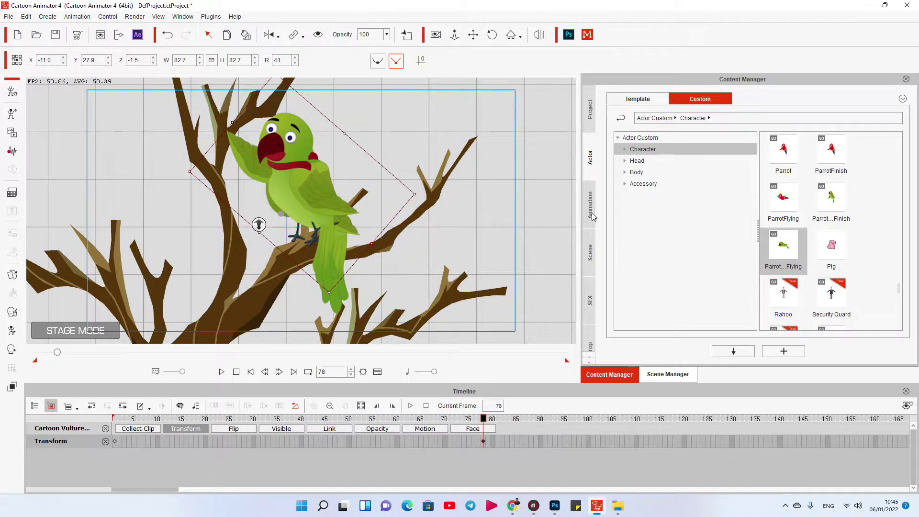
Step: Hide the flying parrot at frame 78 and at frame 1
{"action": "left_click", "coordinate": [319, 36]}
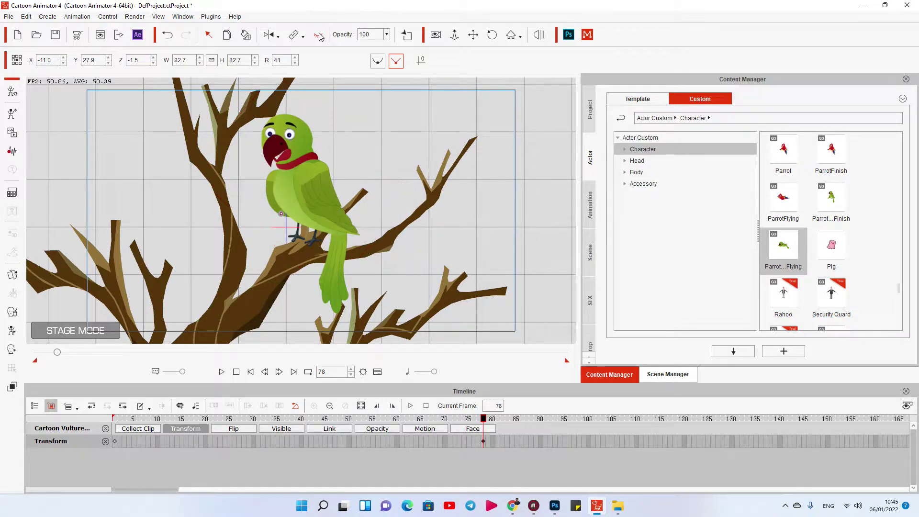
{"action": "left_click", "coordinate": [236, 373]}
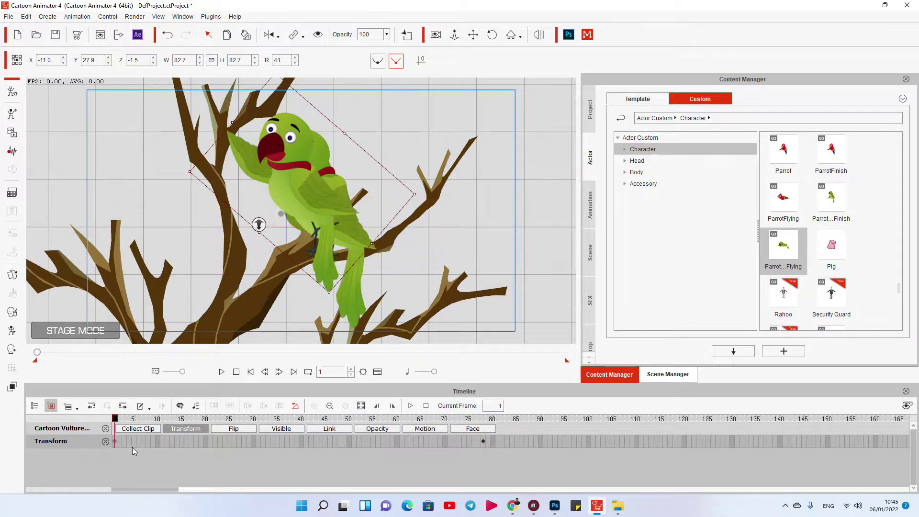
{"action": "left_click", "coordinate": [319, 36]}
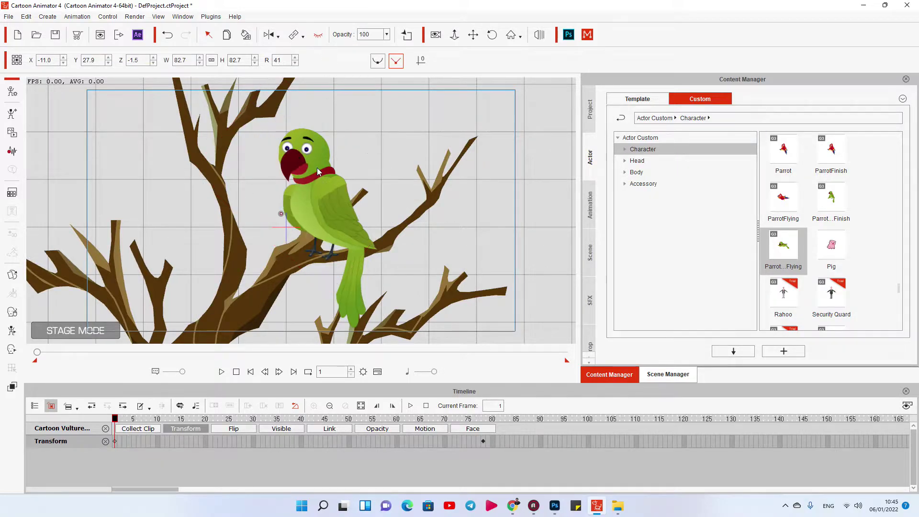
Step: Select the standing parrot and hide it at frame 70
{"action": "left_click", "coordinate": [309, 179]}
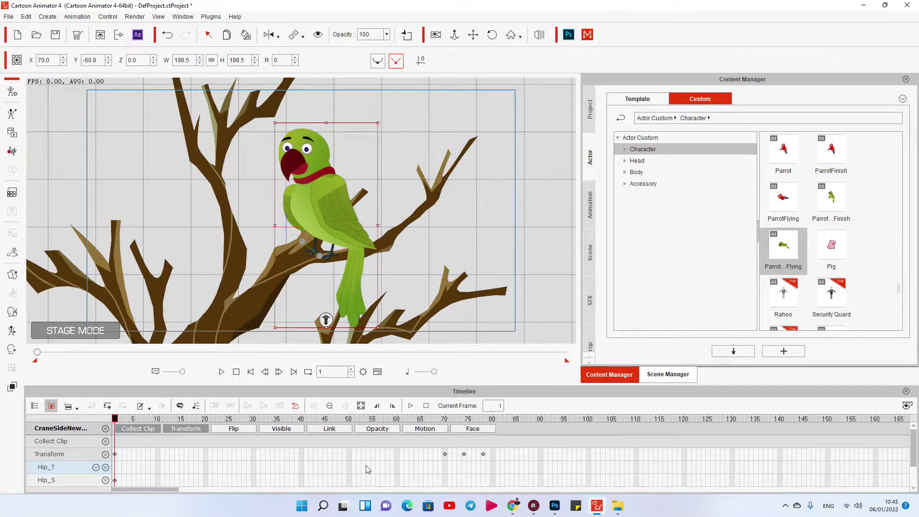
{"action": "left_click", "coordinate": [165, 457]}
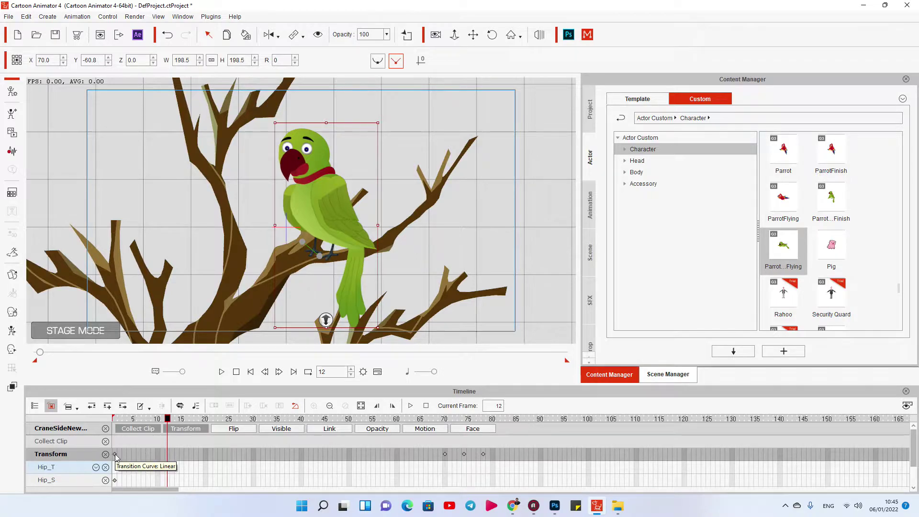
{"action": "left_click", "coordinate": [444, 454]}
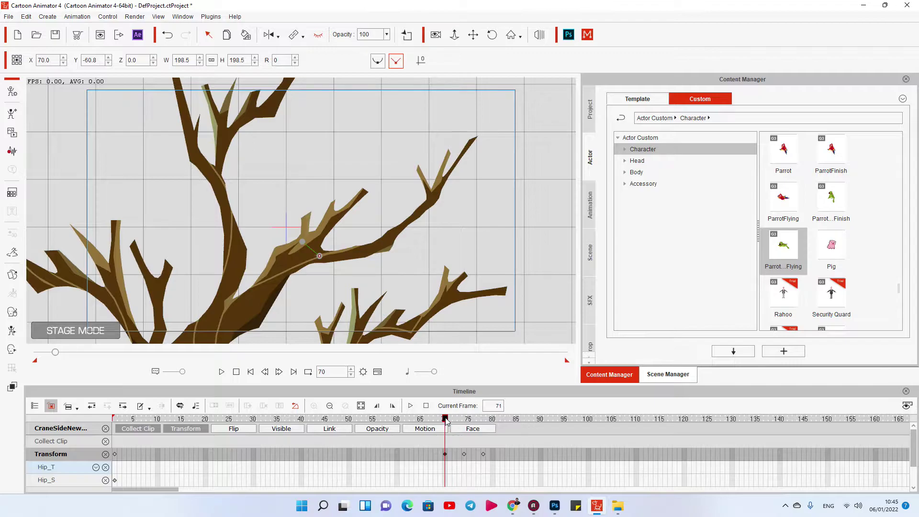
Step: Select the flying parrot in the Scene Manager and make it visible at frame 70
{"action": "left_click", "coordinate": [668, 374]}
{"action": "left_click", "coordinate": [684, 153]}
{"action": "left_click", "coordinate": [317, 35]}
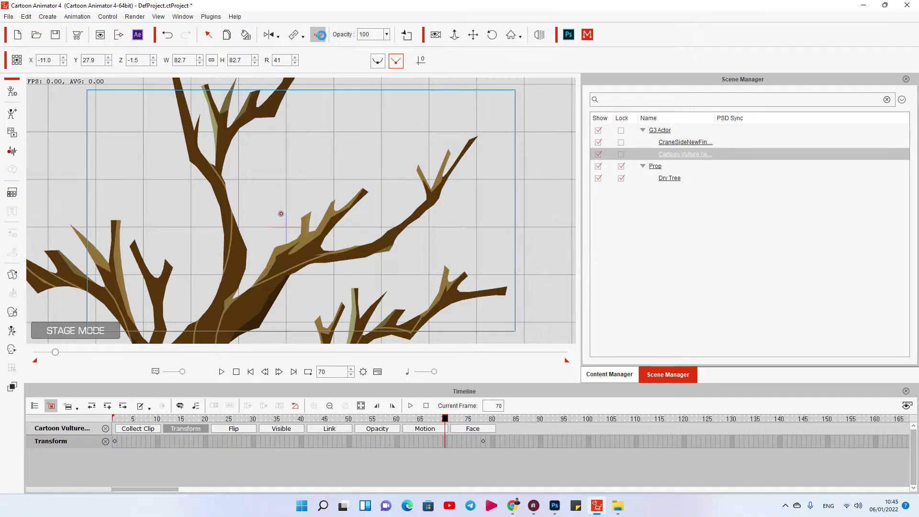
Step: Open the 4_G3 Wings motion templates in the animation library with the flying parrot selected at frame 70
{"action": "left_click_drag", "start_coordinate": [448, 424], "coordinate": [444, 424]}
{"action": "left_click", "coordinate": [609, 374]}
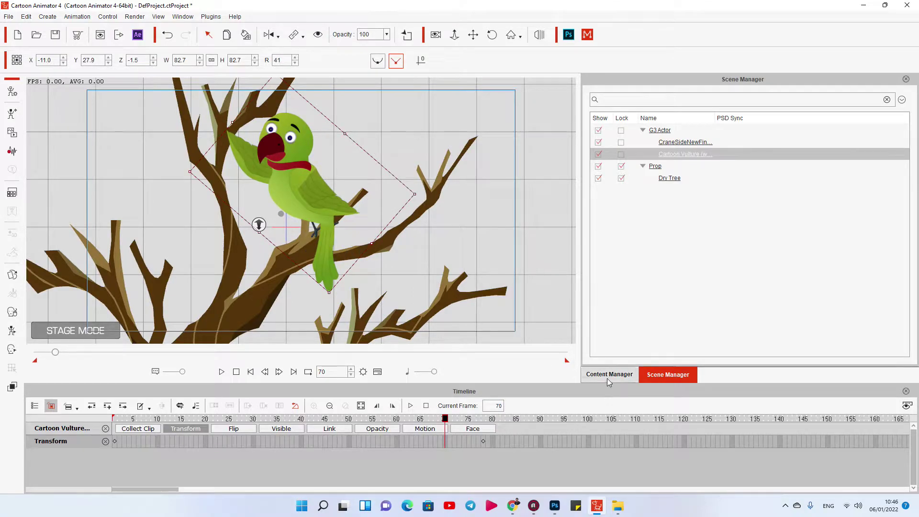
{"action": "left_click", "coordinate": [591, 205]}
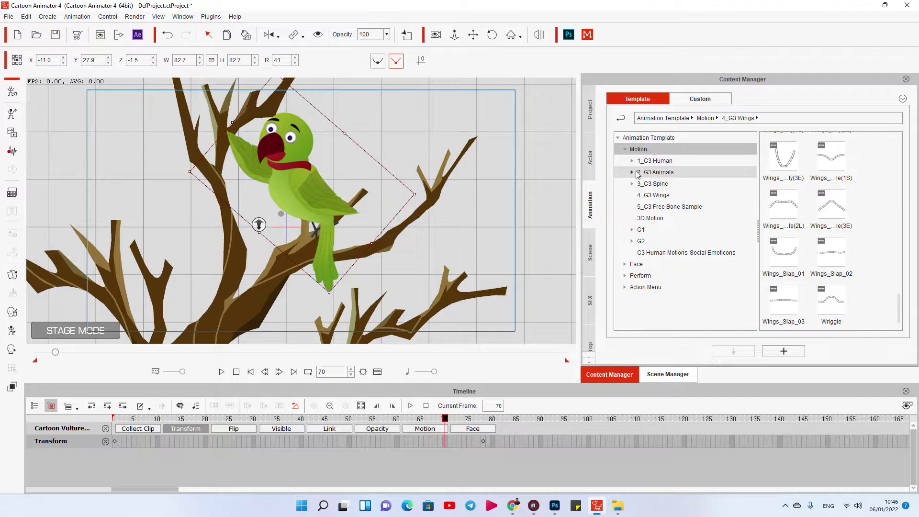
{"action": "left_click", "coordinate": [632, 172]}
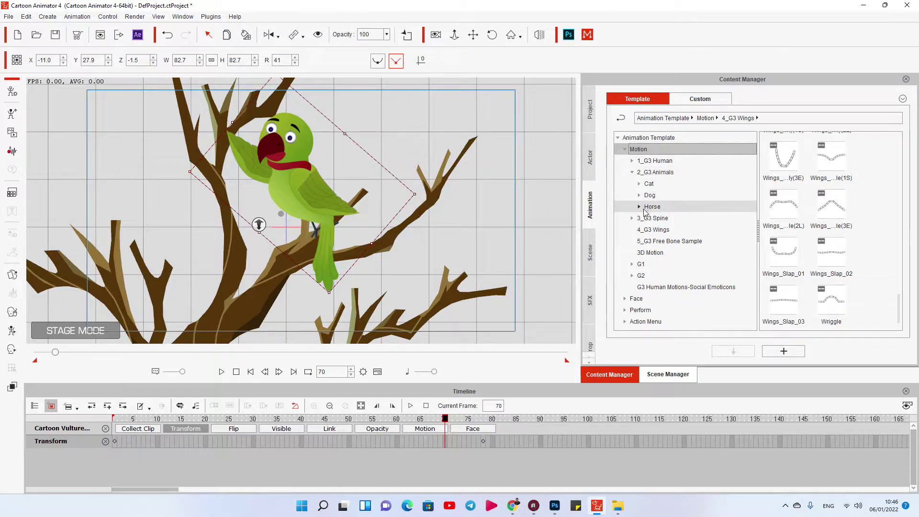
{"action": "left_click", "coordinate": [653, 229]}
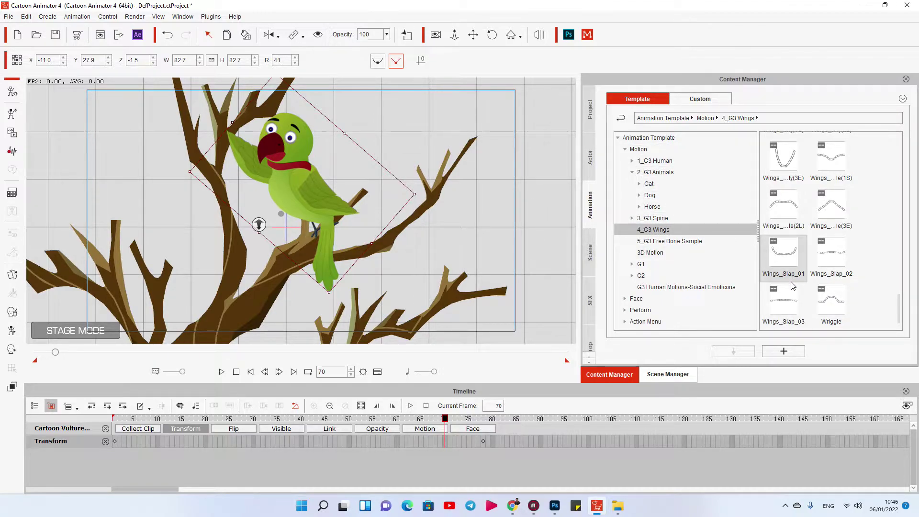
Step: Find the Wings_Butterfly(2L) motion among the wing templates and apply it to the flying parrot at frame 70
{"action": "scroll", "coordinate": [792, 285], "scroll_direction": "up", "scroll_amount": 5}
{"action": "scroll", "coordinate": [816, 282], "scroll_direction": "down", "scroll_amount": 5}
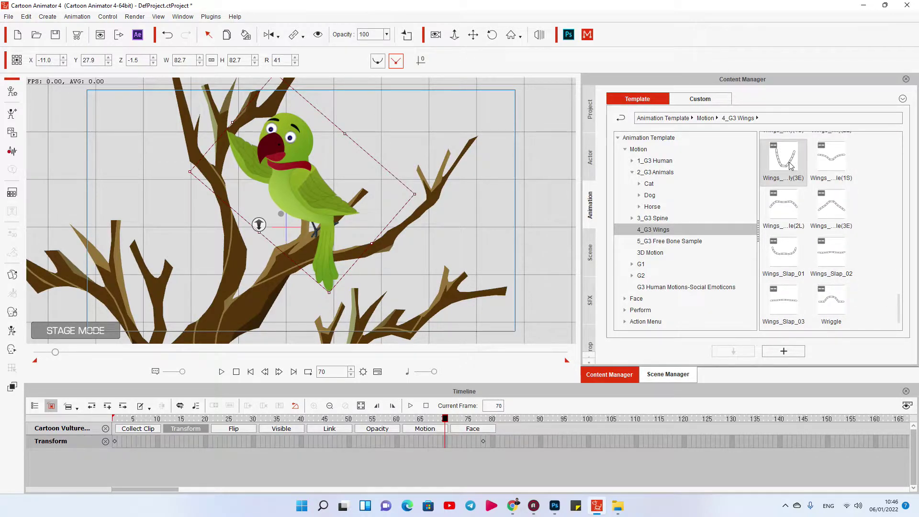
{"action": "mouse_move", "coordinate": [757, 232]}
{"action": "left_mouse_down"}
{"action": "mouse_move", "coordinate": [745, 233]}
{"action": "mouse_move", "coordinate": [760, 233]}
{"action": "left_mouse_up"}
{"action": "left_click_drag", "start_coordinate": [898, 242], "coordinate": [908, 312]}
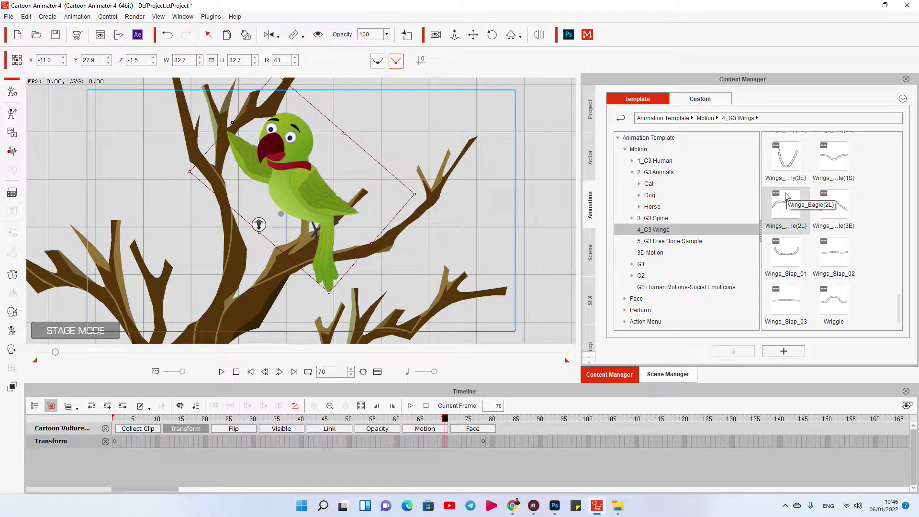
{"action": "scroll", "coordinate": [786, 203], "scroll_direction": "up", "scroll_amount": 3}
{"action": "left_click_drag", "start_coordinate": [900, 280], "coordinate": [896, 334]}
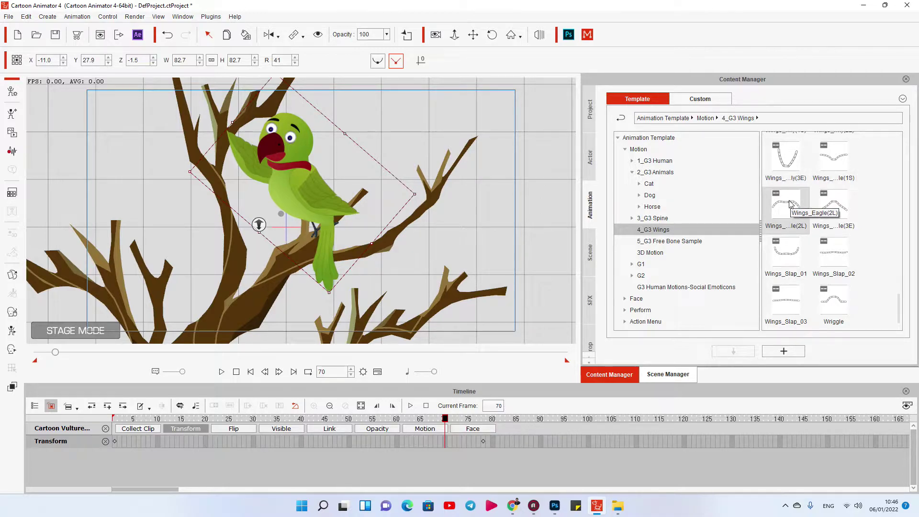
{"action": "scroll", "coordinate": [904, 311], "scroll_direction": "up", "scroll_amount": 1}
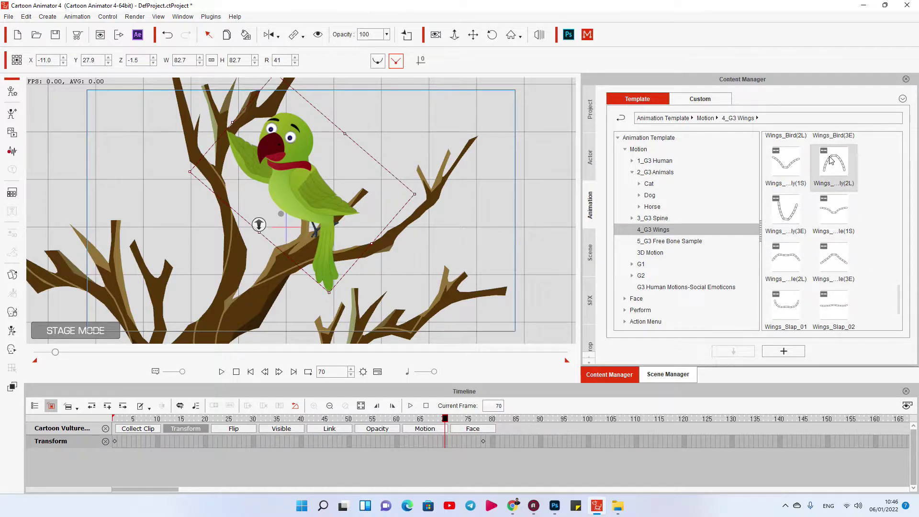
{"action": "left_click_drag", "start_coordinate": [829, 160], "coordinate": [313, 192]}
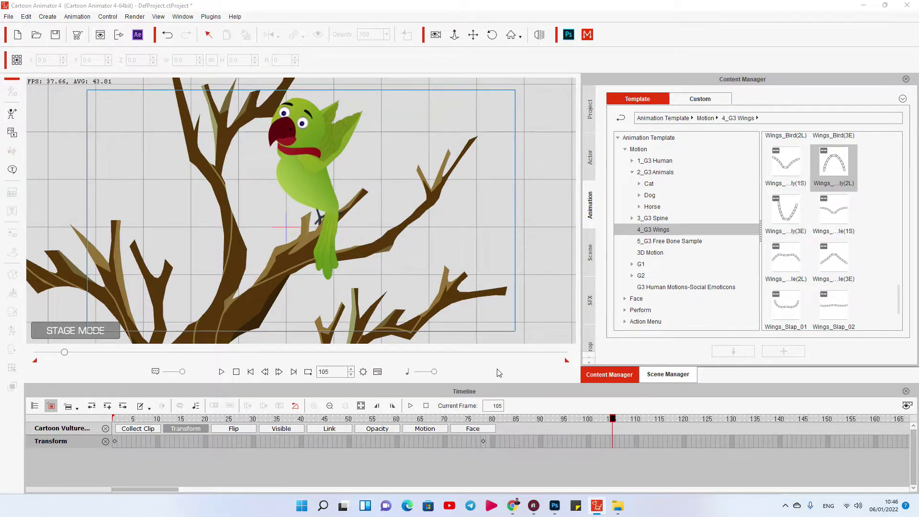
Step: Play back the applied wing flapping on the flying parrot
{"action": "left_click_drag", "start_coordinate": [614, 424], "coordinate": [481, 426]}
{"action": "key", "text": "space"}
{"action": "key", "text": "space"}
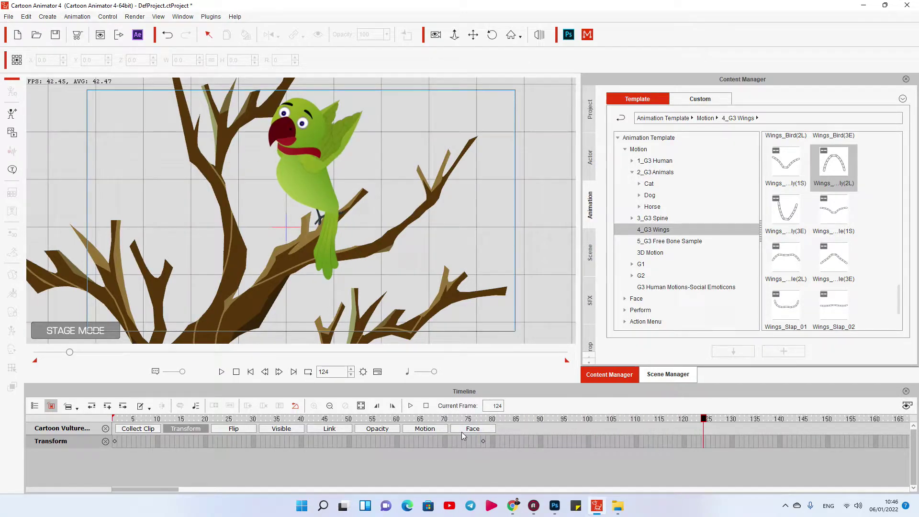
Step: Show the flying parrot's Motion track and extend the Wings_Butterfly(2L) clip to about frame 1580
{"action": "left_click", "coordinate": [435, 430]}
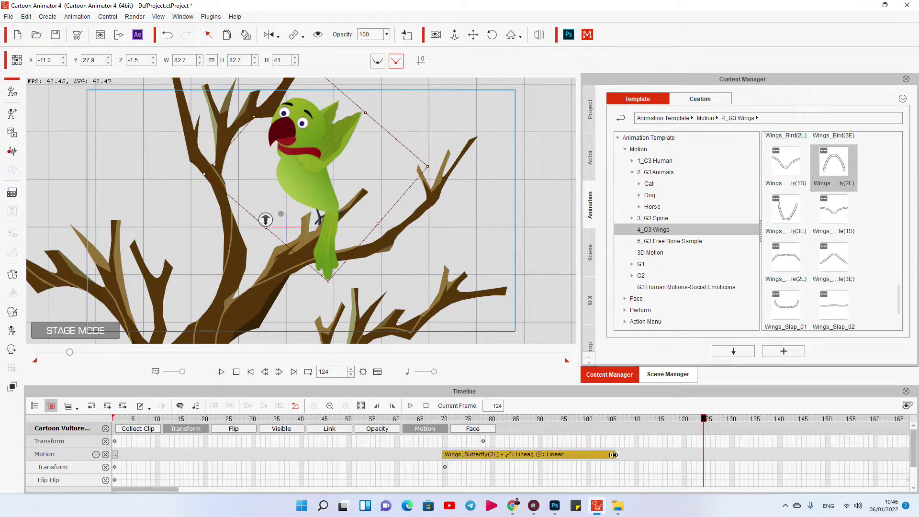
{"action": "left_click", "coordinate": [721, 449]}
{"action": "scroll", "coordinate": [721, 447], "scroll_direction": "down", "scroll_amount": 5}
{"action": "left_click_drag", "start_coordinate": [197, 454], "coordinate": [854, 458]}
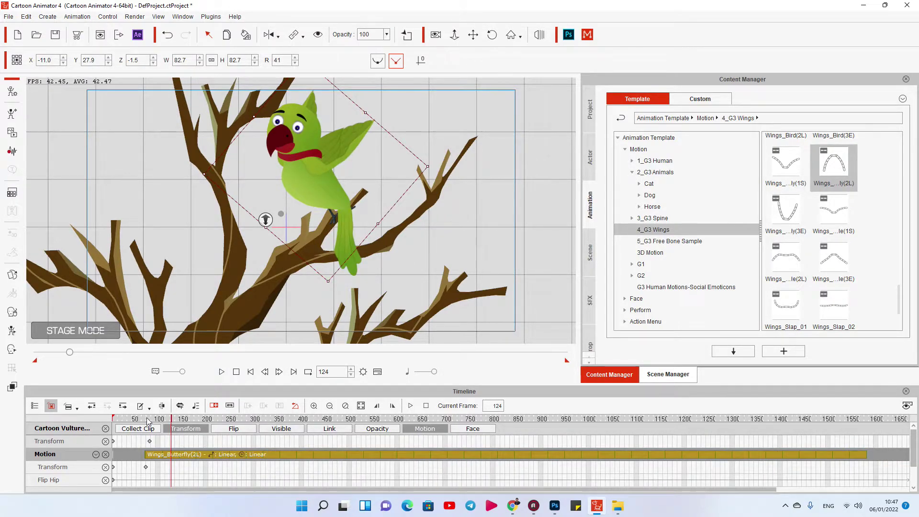
Step: Preview the flapping and move the flying parrot's second Transform key to frame 70, at the start of the motion clip
{"action": "key", "text": "space"}
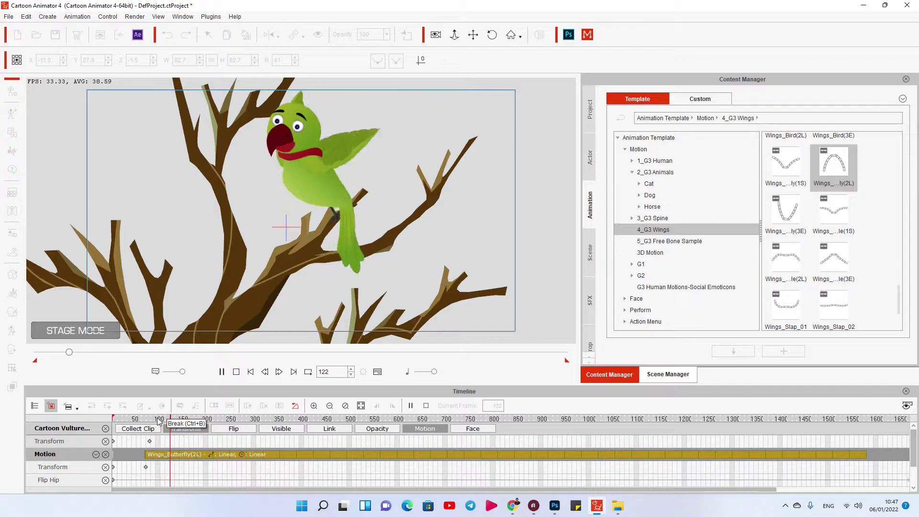
{"action": "key", "text": "space"}
{"action": "scroll", "coordinate": [157, 445], "scroll_direction": "up", "scroll_amount": 5}
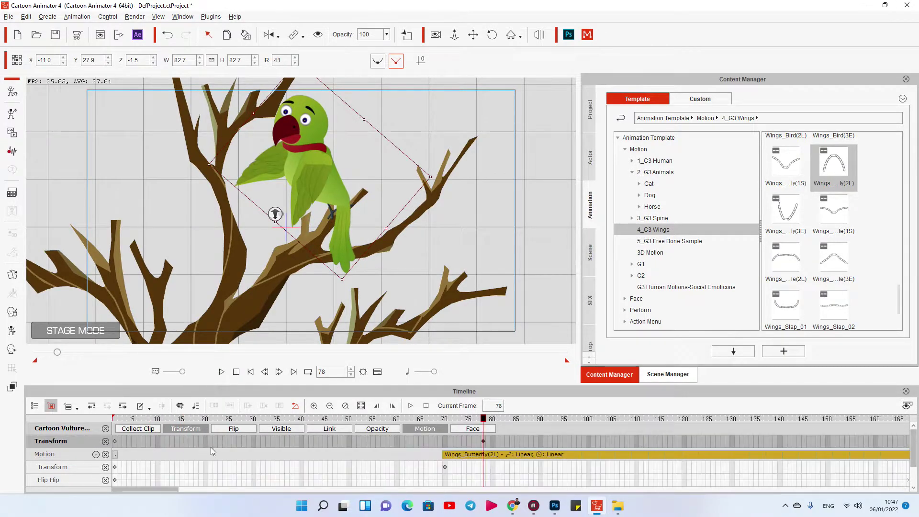
{"action": "left_click_drag", "start_coordinate": [483, 418], "coordinate": [458, 419]}
{"action": "key", "text": "space"}
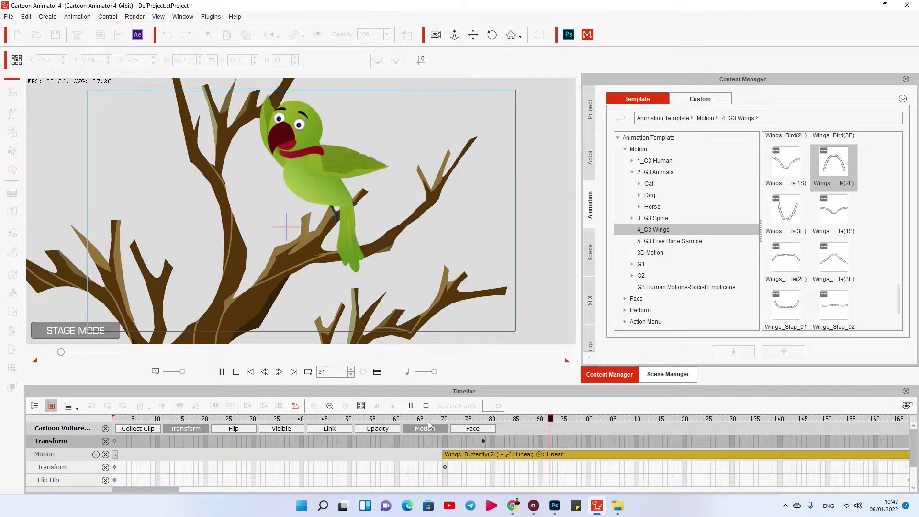
{"action": "left_click_drag", "start_coordinate": [411, 419], "coordinate": [447, 424]}
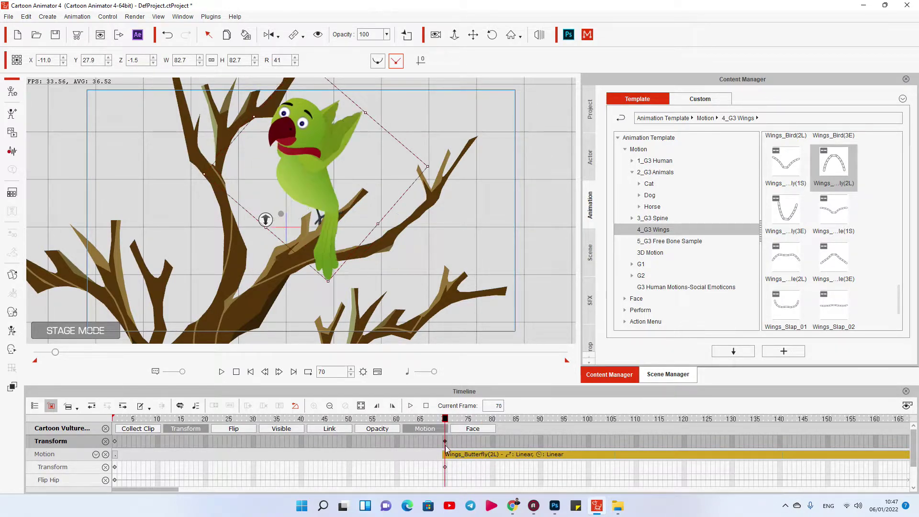
{"action": "key", "text": "space"}
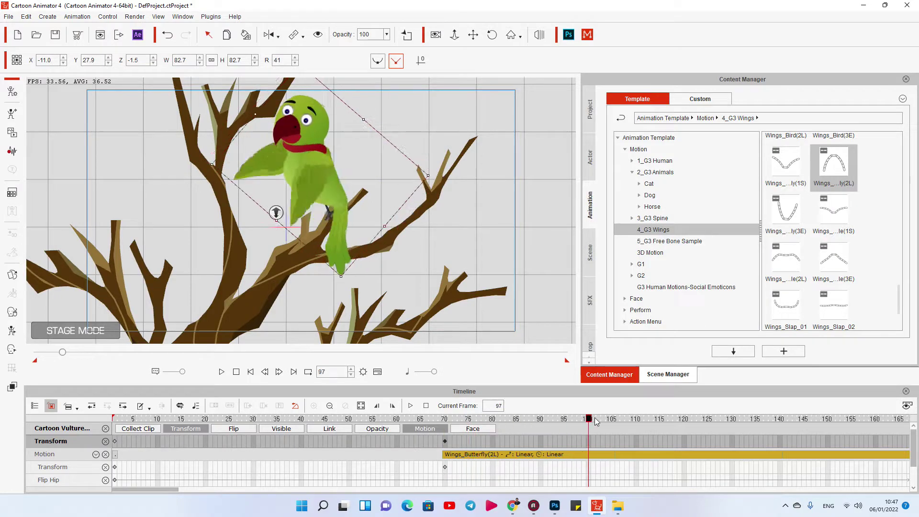
Step: At frame 395, move the flying parrot down beside the tree pot to X -723.8, Y -832.8 and rotate it to 11
{"action": "scroll", "coordinate": [427, 445], "scroll_direction": "down", "scroll_amount": 5}
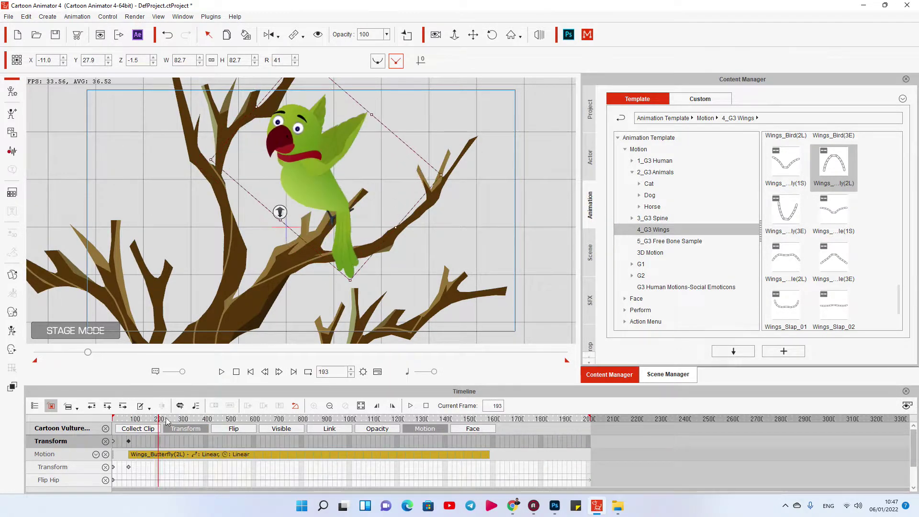
{"action": "left_click", "coordinate": [206, 422]}
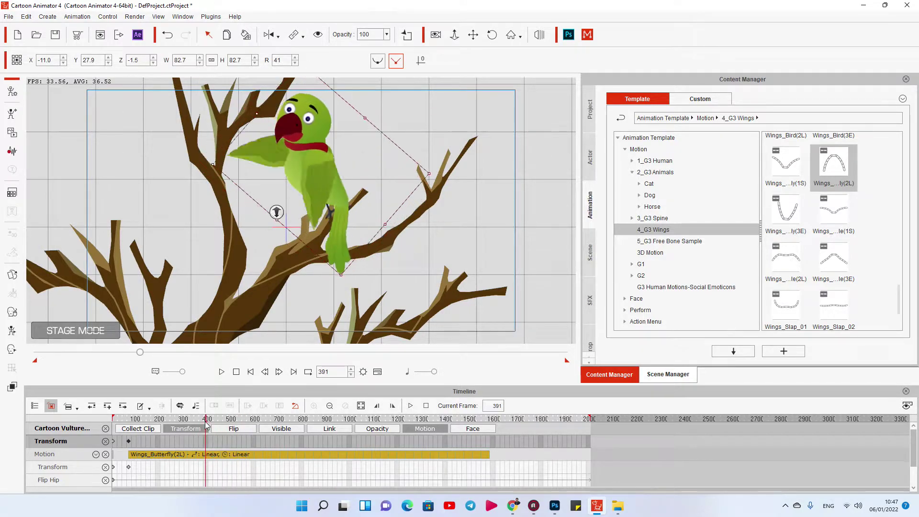
{"action": "left_click_drag", "start_coordinate": [228, 182], "coordinate": [352, 227]}
{"action": "left_click_drag", "start_coordinate": [347, 259], "coordinate": [360, 246]}
{"action": "left_click_drag", "start_coordinate": [468, 115], "coordinate": [303, 235]}
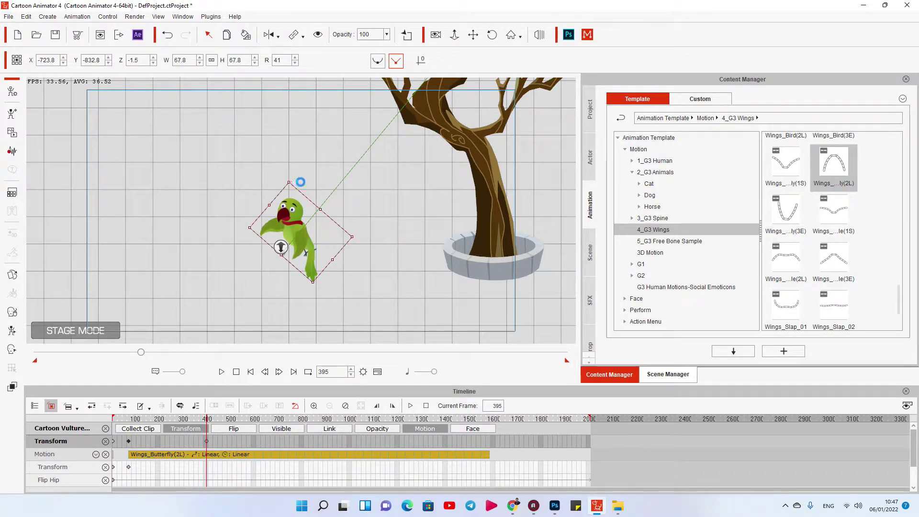
{"action": "left_click_drag", "start_coordinate": [284, 166], "coordinate": [225, 200]}
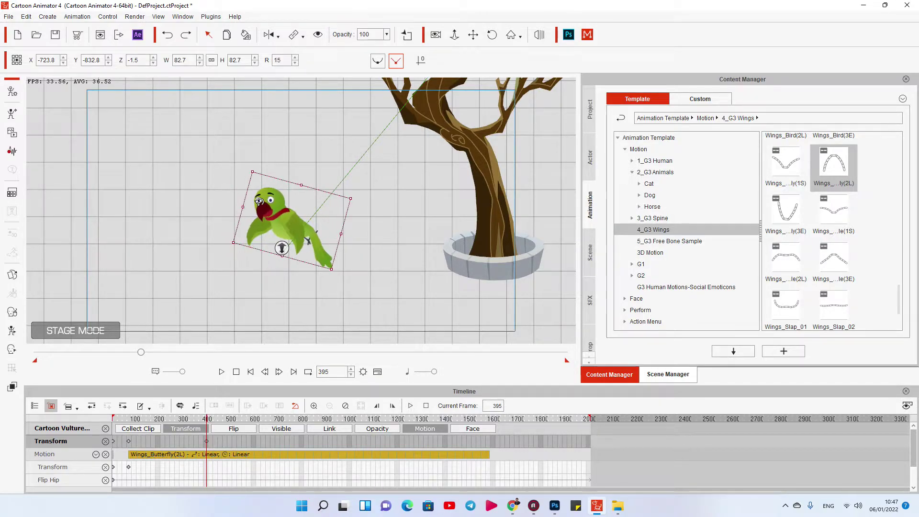
{"action": "left_click_drag", "start_coordinate": [346, 158], "coordinate": [302, 224]}
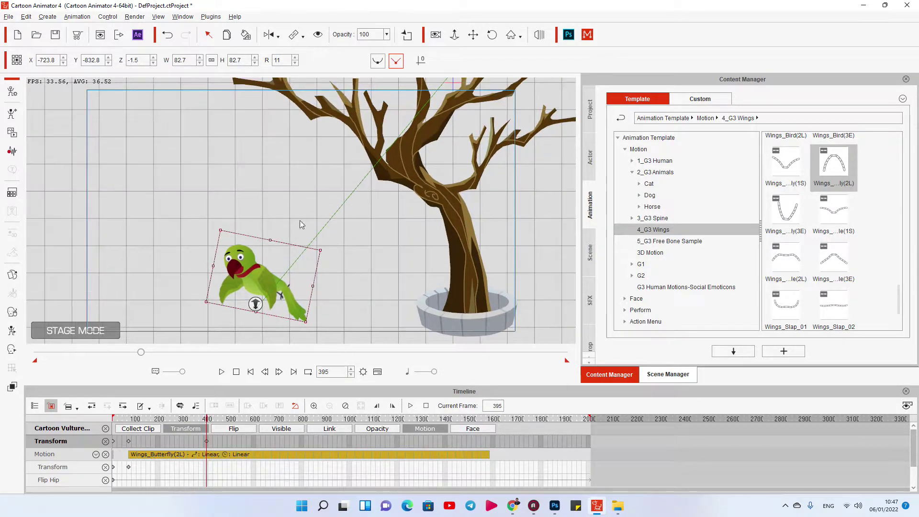
Step: At frame 319, rotate the flying parrot to 301 so it dives head down, and preview the flight's end
{"action": "left_click_drag", "start_coordinate": [191, 421], "coordinate": [188, 421]}
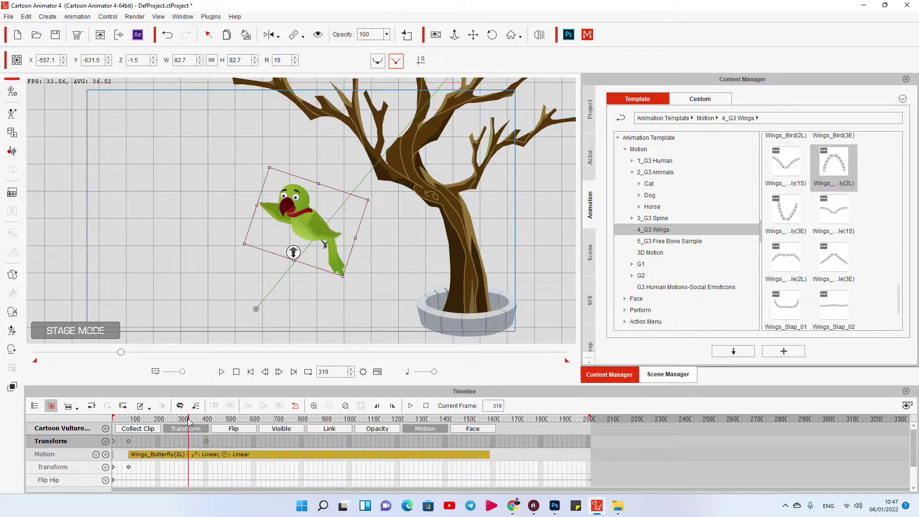
{"action": "left_click_drag", "start_coordinate": [271, 160], "coordinate": [181, 264]}
{"action": "left_click_drag", "start_coordinate": [269, 238], "coordinate": [279, 222]}
{"action": "key", "text": "ctrl+z"}
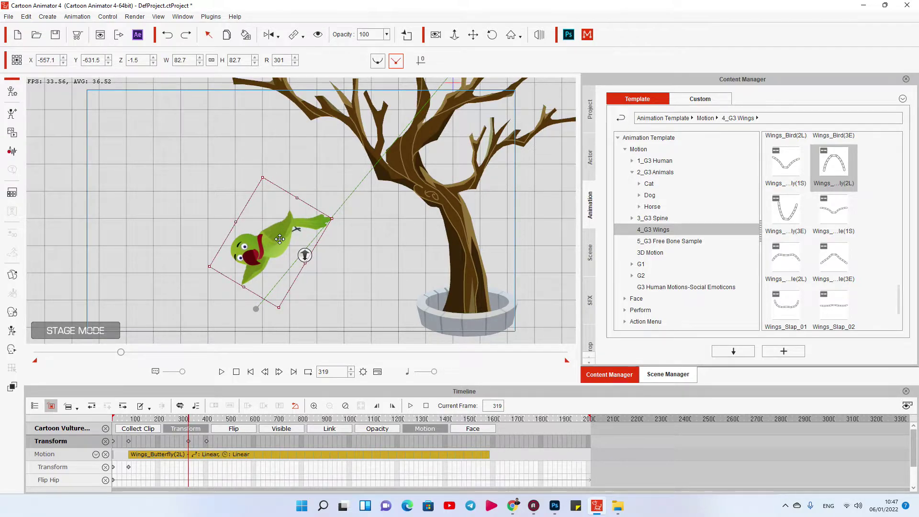
{"action": "key", "text": "space"}
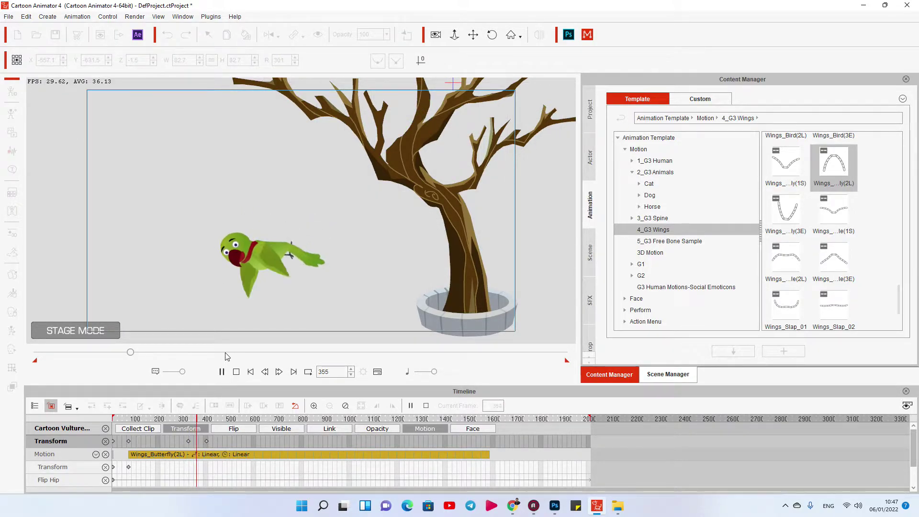
{"action": "key", "text": "space"}
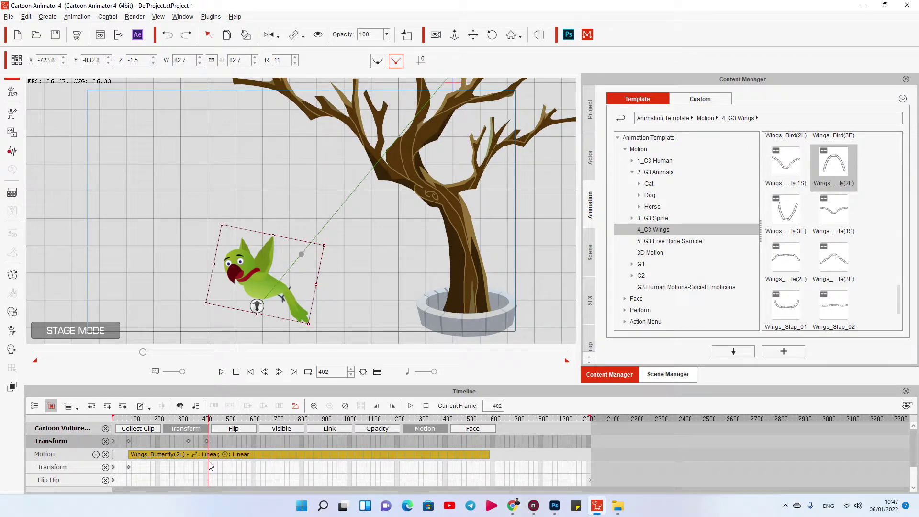
Step: Move the flying parrot's last Transform key to about frame 351 and play back the faster landing turn
{"action": "scroll", "coordinate": [302, 441], "scroll_direction": "up", "scroll_amount": 3}
{"action": "scroll", "coordinate": [370, 452], "scroll_direction": "down", "scroll_amount": 5}
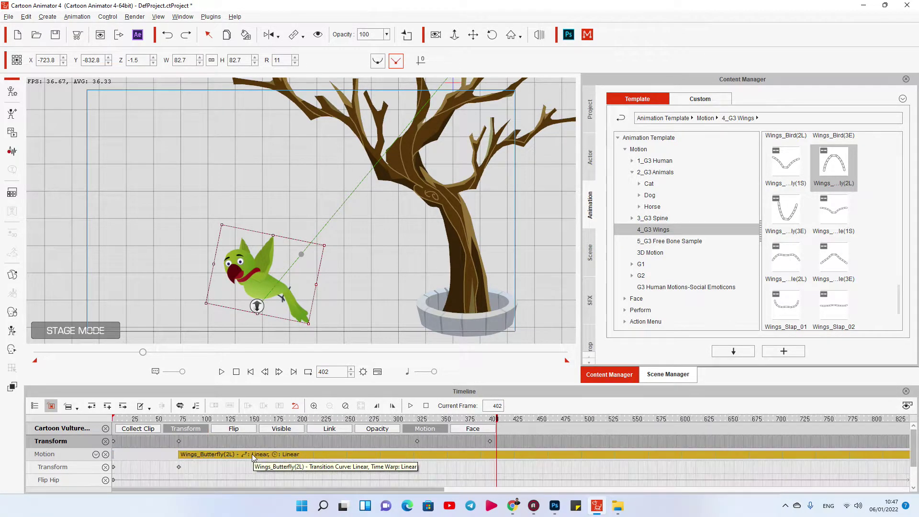
{"action": "left_click_drag", "start_coordinate": [488, 442], "coordinate": [448, 441]}
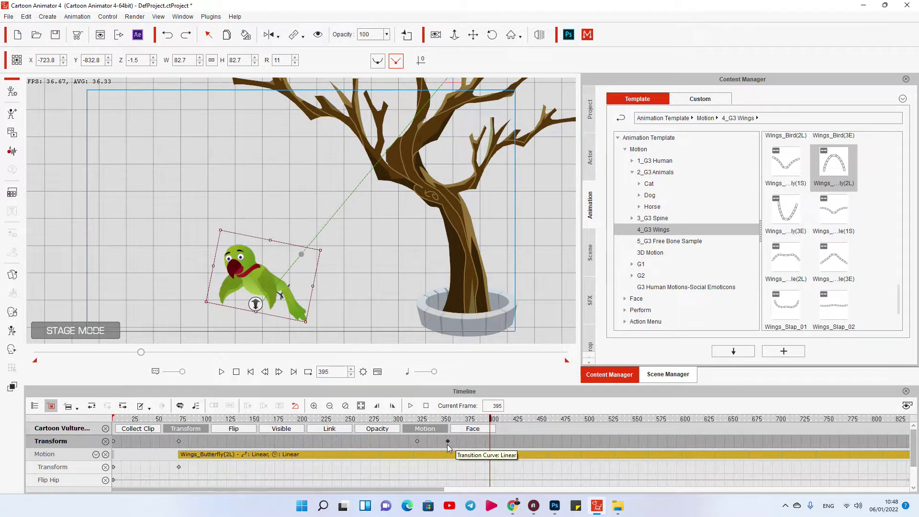
{"action": "left_click", "coordinate": [407, 419]}
{"action": "key", "text": "space"}
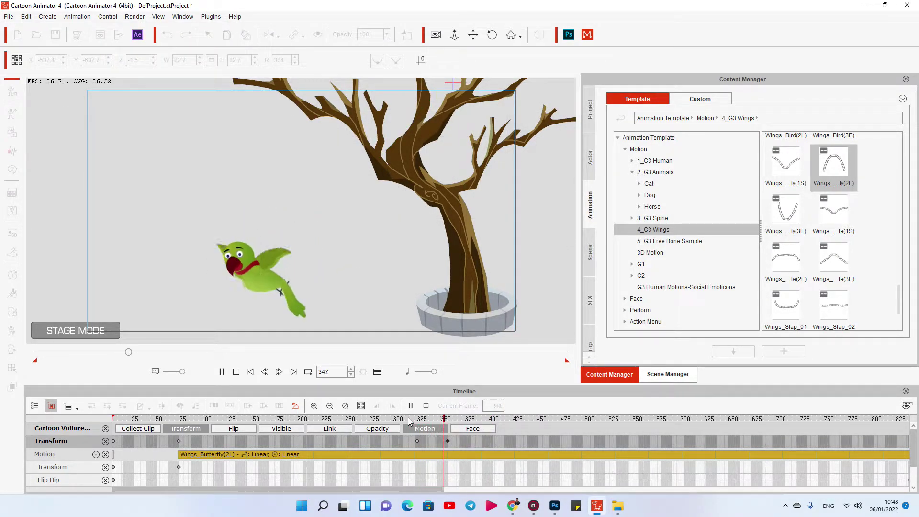
{"action": "key", "text": "space"}
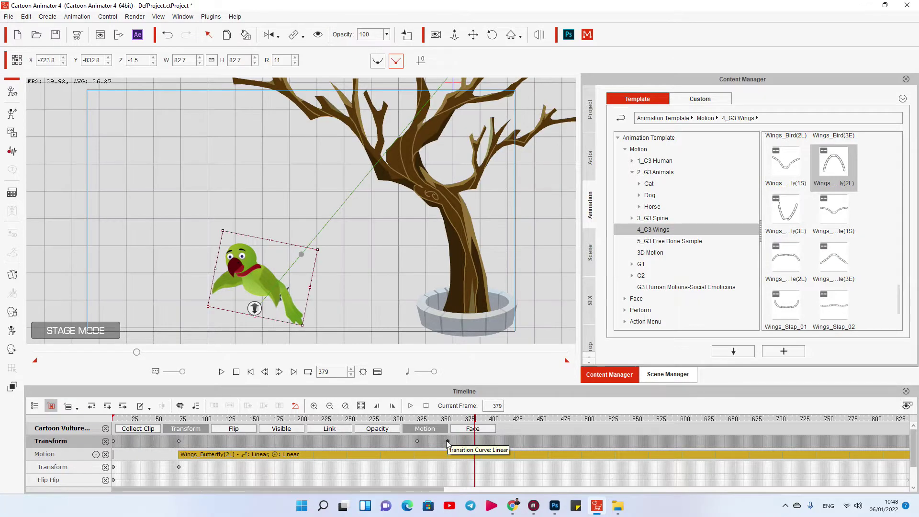
{"action": "left_click", "coordinate": [413, 423]}
{"action": "key", "text": "space"}
Step: Play the animation from the standing parrot through the takeoff to examine the switch and the flight path
{"action": "left_click", "coordinate": [132, 419]}
{"action": "key", "text": "space"}
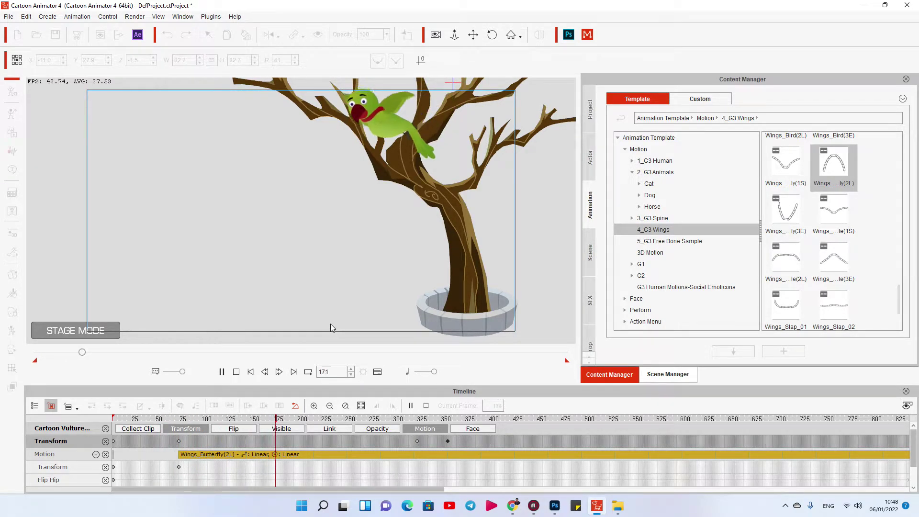
{"action": "key", "text": "space"}
{"action": "left_click", "coordinate": [180, 419]}
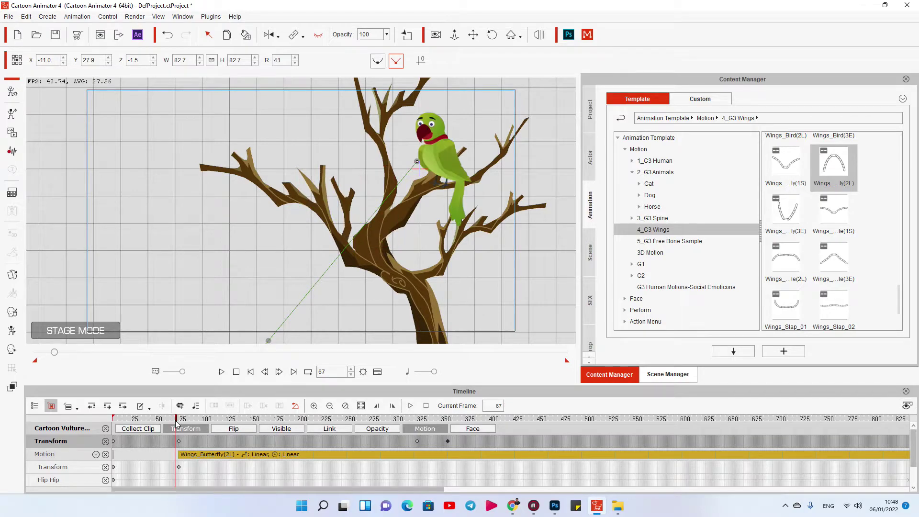
{"action": "key", "text": "space"}
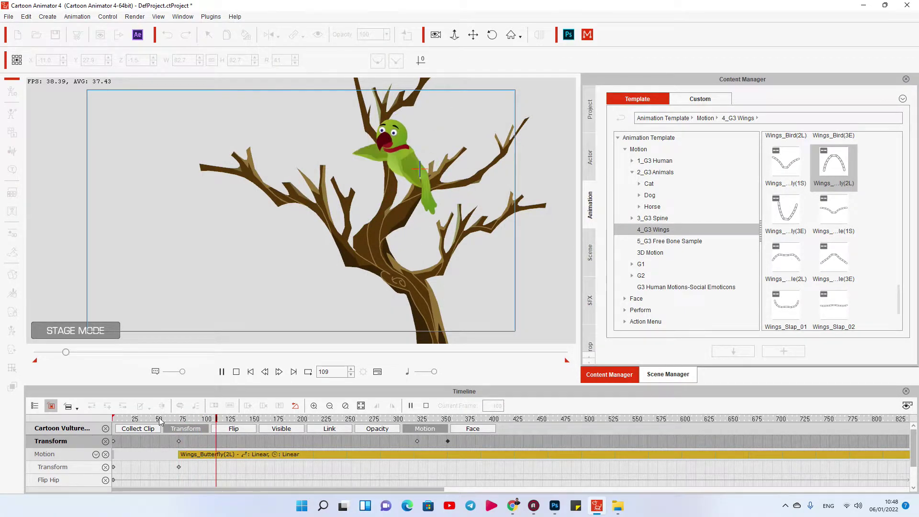
{"action": "left_click", "coordinate": [159, 419]}
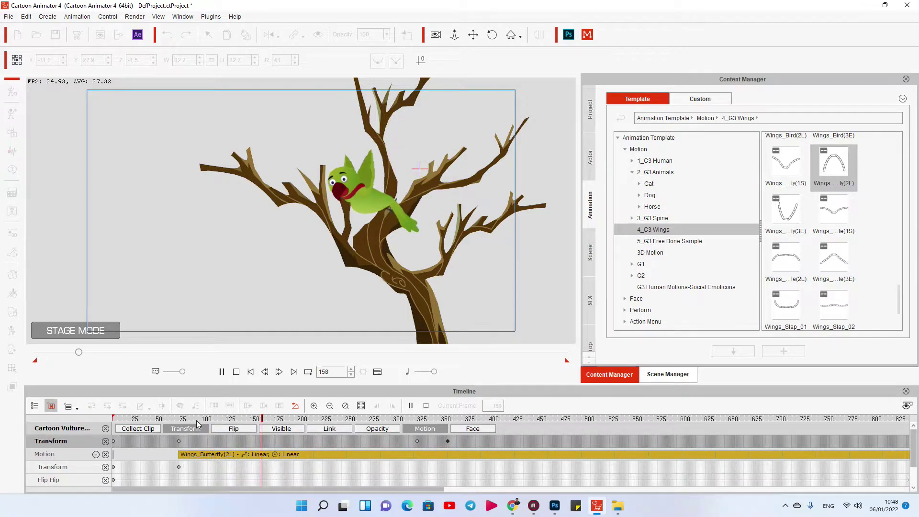
{"action": "key", "text": "space"}
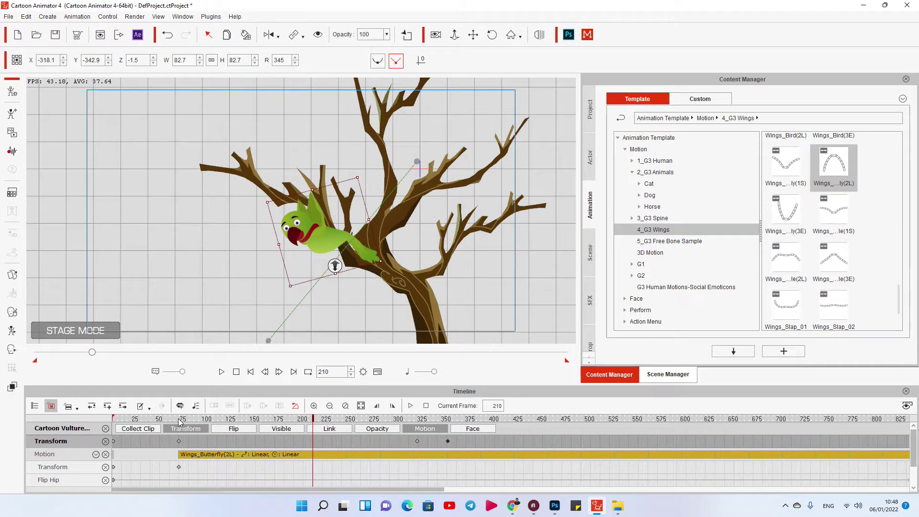
Step: At frame 112, rotate the flying parrot to 317 so it tips head down soon after takeoff, and preview the flight
{"action": "left_click", "coordinate": [203, 420]}
{"action": "left_click_drag", "start_coordinate": [203, 424], "coordinate": [180, 425]}
{"action": "key", "text": "space"}
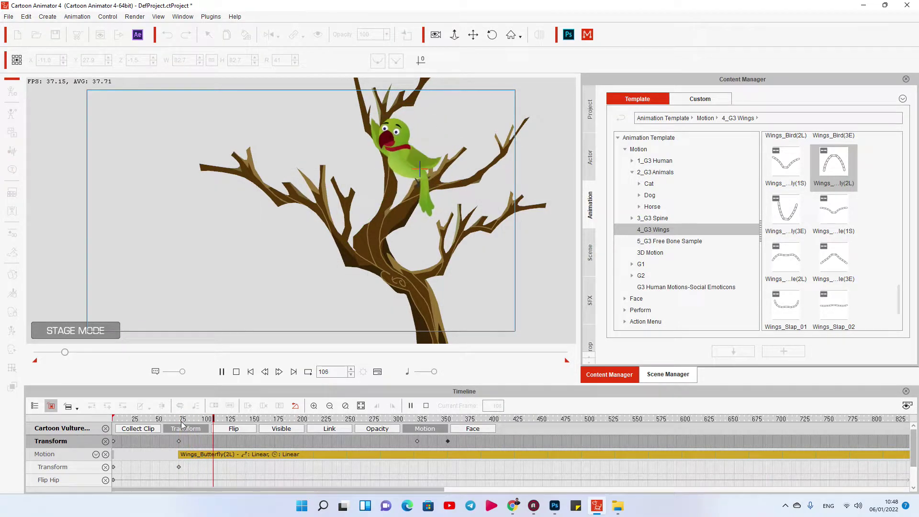
{"action": "key", "text": "space"}
{"action": "left_click_drag", "start_coordinate": [378, 99], "coordinate": [337, 179]}
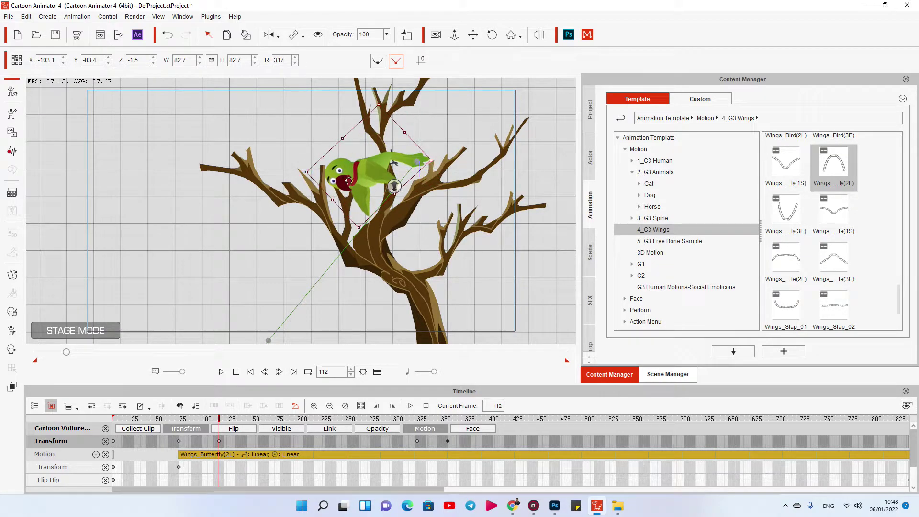
{"action": "left_click", "coordinate": [183, 420]}
{"action": "key", "text": "space"}
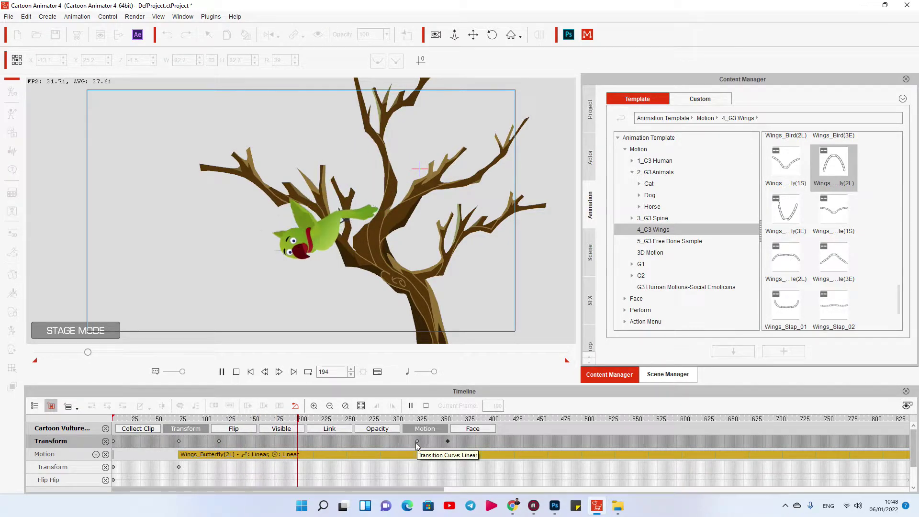
Step: At frame 319, rotate the flying parrot to 277 for a steeper dive and play back the flight to the landing
{"action": "left_click", "coordinate": [416, 419]}
{"action": "left_click_drag", "start_coordinate": [321, 312], "coordinate": [384, 208]}
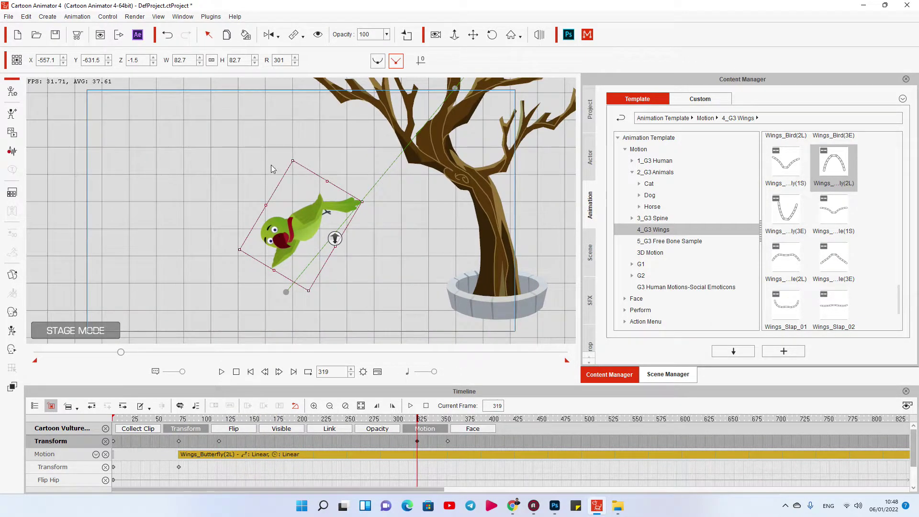
{"action": "left_click_drag", "start_coordinate": [274, 168], "coordinate": [239, 189]}
{"action": "left_click", "coordinate": [223, 419]}
{"action": "key", "text": "space"}
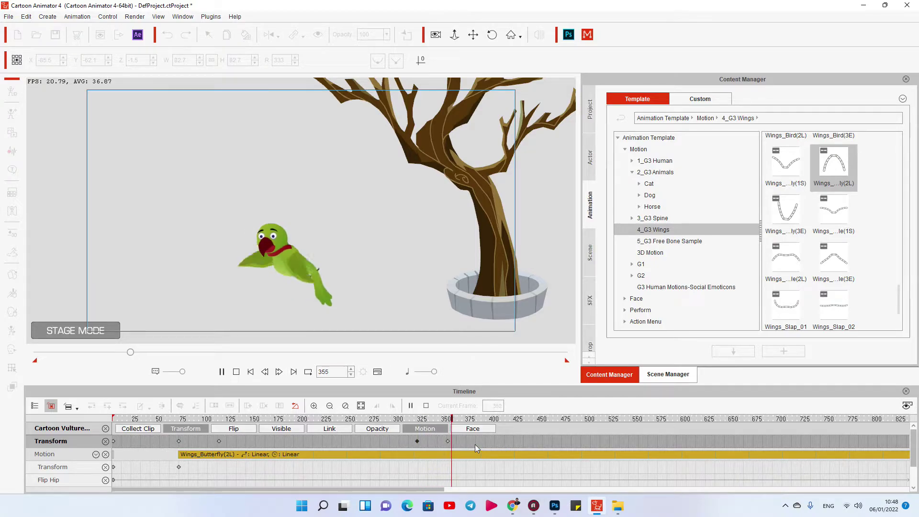
Step: Move the flying parrot's last two Transform keys earlier, to about frames 191 and 223, and preview the faster descent
{"action": "left_click", "coordinate": [448, 438]}
{"action": "left_click_drag", "start_coordinate": [448, 441], "coordinate": [349, 441]}
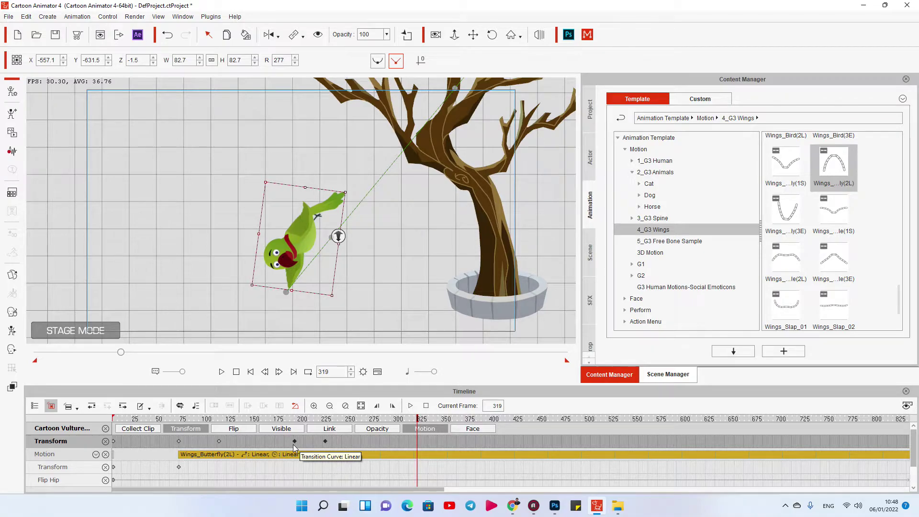
{"action": "left_click", "coordinate": [294, 441]}
{"action": "left_click", "coordinate": [218, 419]}
{"action": "key", "text": "space"}
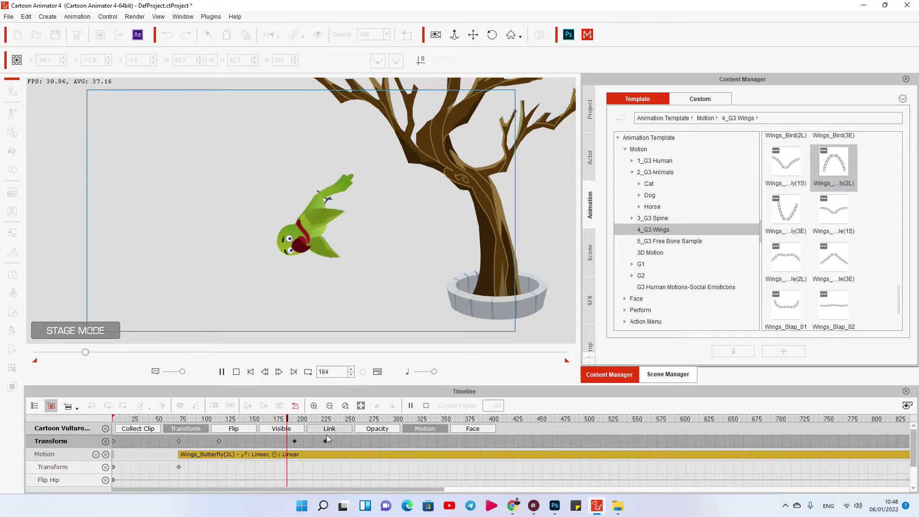
Step: Move the flying parrot's last Transform key to about frame 215 and play back the flight from the takeoff
{"action": "key", "text": "space"}
{"action": "mouse_move", "coordinate": [324, 440]}
{"action": "left_mouse_down"}
{"action": "mouse_move", "coordinate": [316, 445]}
{"action": "mouse_move", "coordinate": [335, 443]}
{"action": "mouse_move", "coordinate": [317, 444]}
{"action": "left_mouse_up"}
{"action": "left_click", "coordinate": [173, 421]}
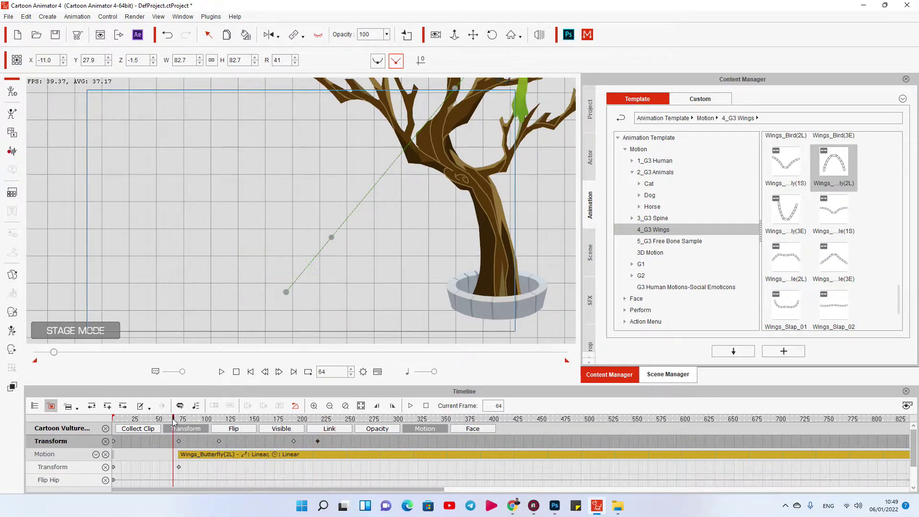
{"action": "key", "text": "space"}
{"action": "key", "text": "space"}
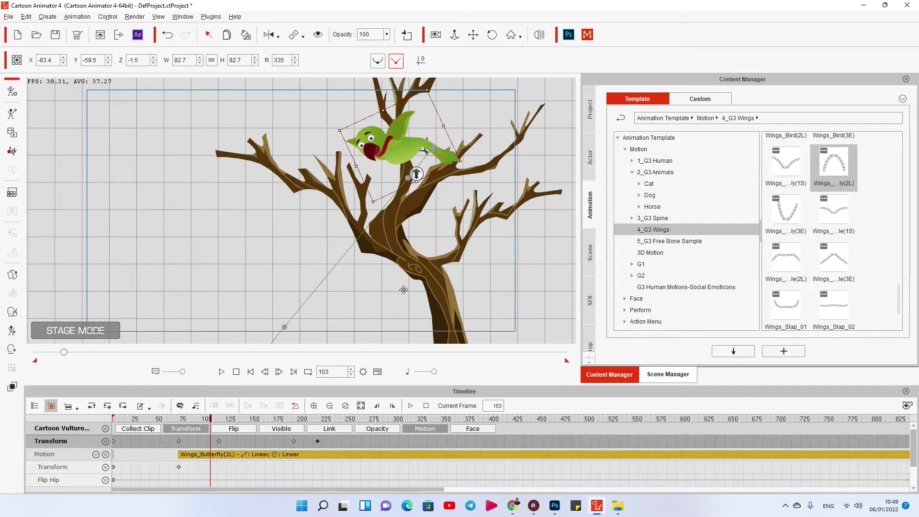
{"action": "left_click", "coordinate": [175, 419]}
{"action": "key", "text": "space"}
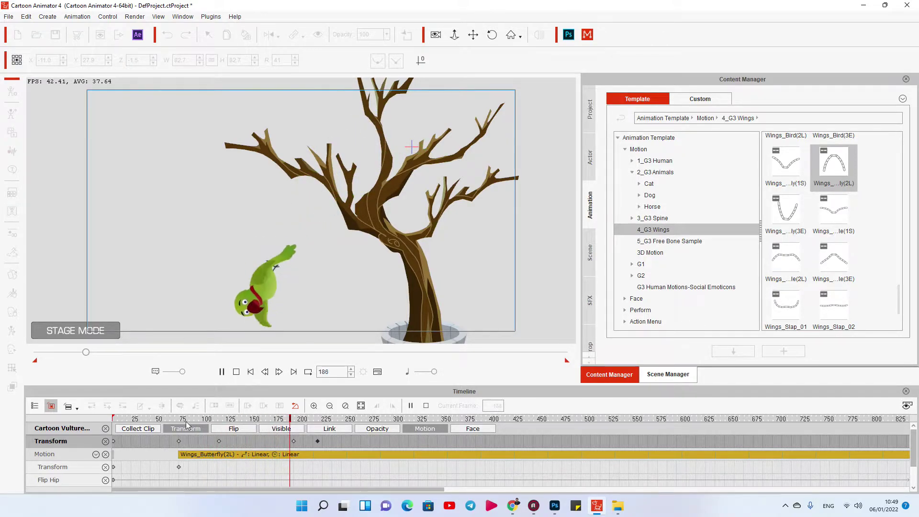
{"action": "key", "text": "space"}
Step: Move the flying parrot's Transform key at frame 112 to about frame 103 and preview the quicker takeoff turn
{"action": "left_click", "coordinate": [218, 440]}
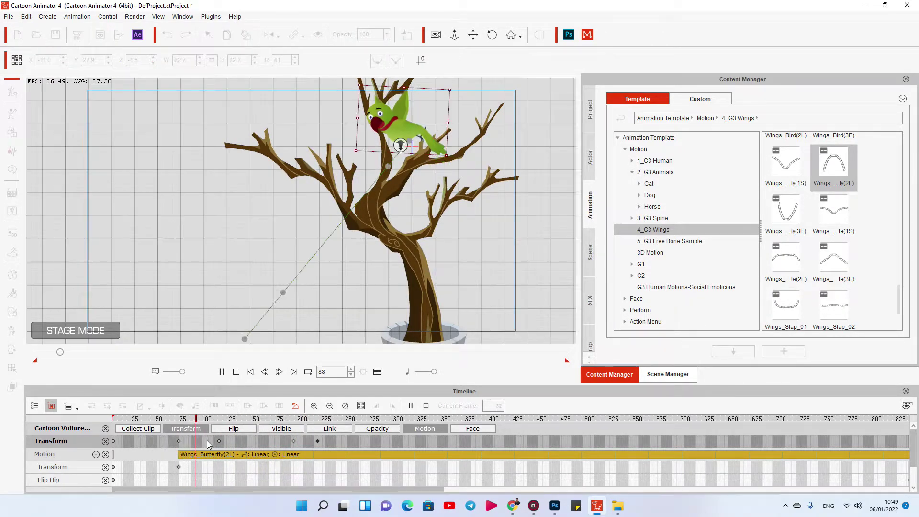
{"action": "left_click_drag", "start_coordinate": [218, 441], "coordinate": [210, 441]}
{"action": "left_click", "coordinate": [206, 440]}
{"action": "key", "text": "ctrl+z"}
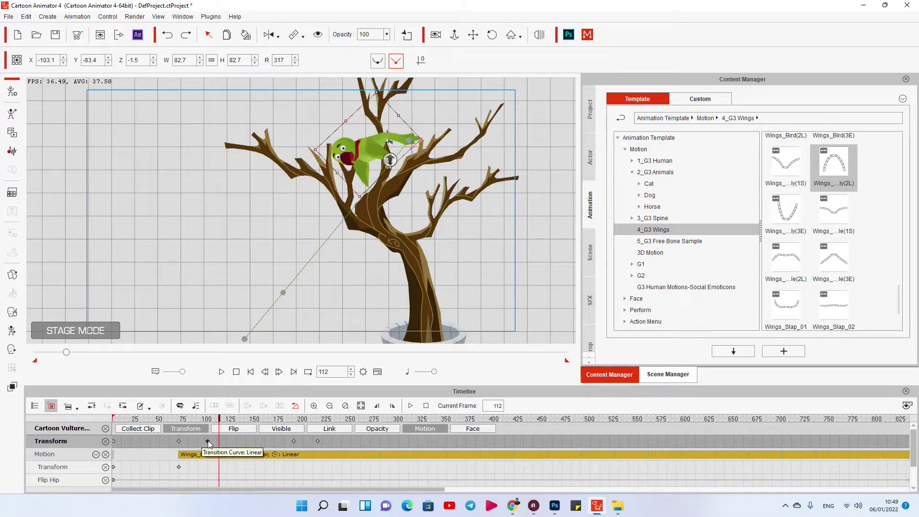
{"action": "left_click", "coordinate": [179, 418]}
{"action": "key", "text": "space"}
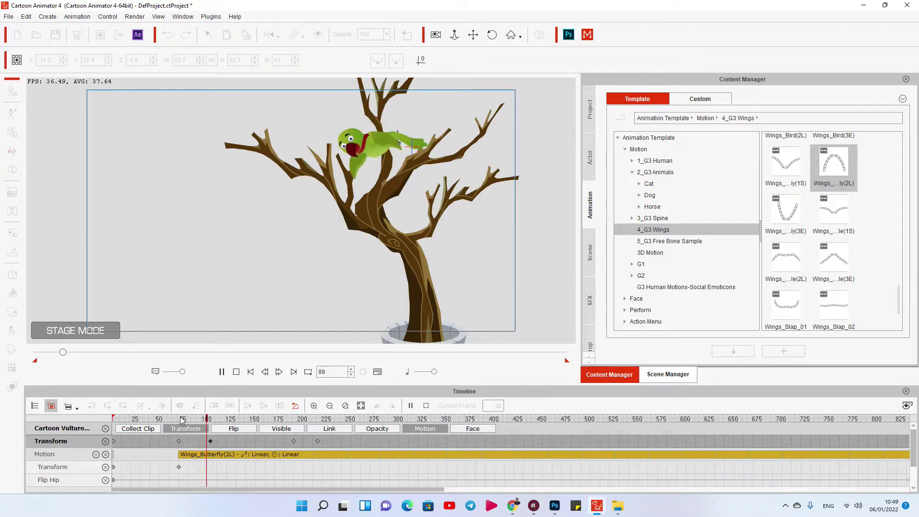
{"action": "key", "text": "space"}
Step: Move the flying parrot's last two Transform keys to about frames 171 and 196, and play back the shortened flight
{"action": "left_click_drag", "start_coordinate": [323, 441], "coordinate": [276, 441]}
{"action": "left_click", "coordinate": [181, 419]}
{"action": "key", "text": "space"}
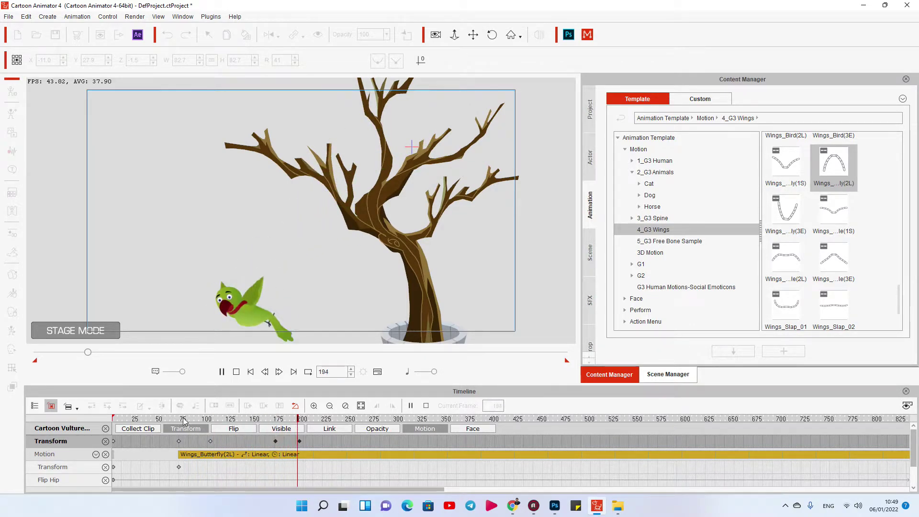
{"action": "key", "text": "space"}
Step: Move the flying parrot's final Transform key from frame 196 to frame 189 and preview the landing turn
{"action": "left_click", "coordinate": [300, 440]}
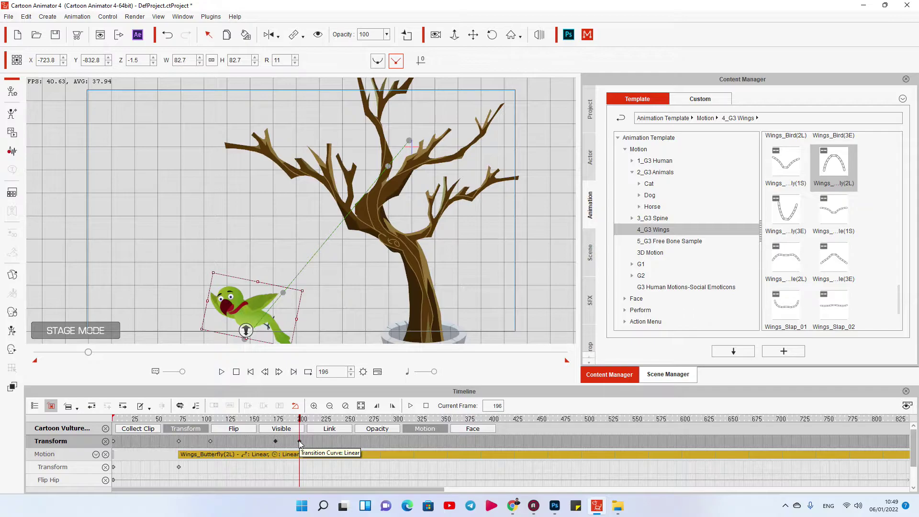
{"action": "left_click_drag", "start_coordinate": [299, 441], "coordinate": [293, 441]}
{"action": "left_click", "coordinate": [273, 419]}
{"action": "key", "text": "space"}
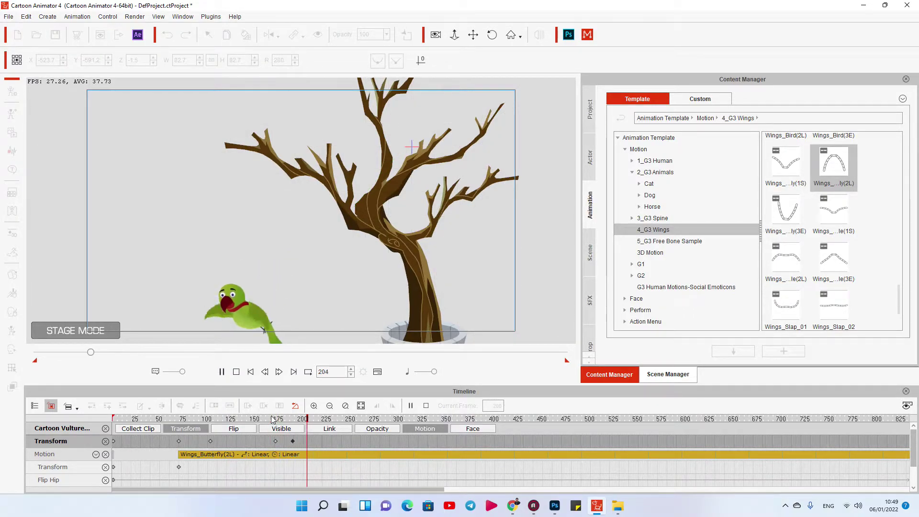
{"action": "key", "text": "space"}
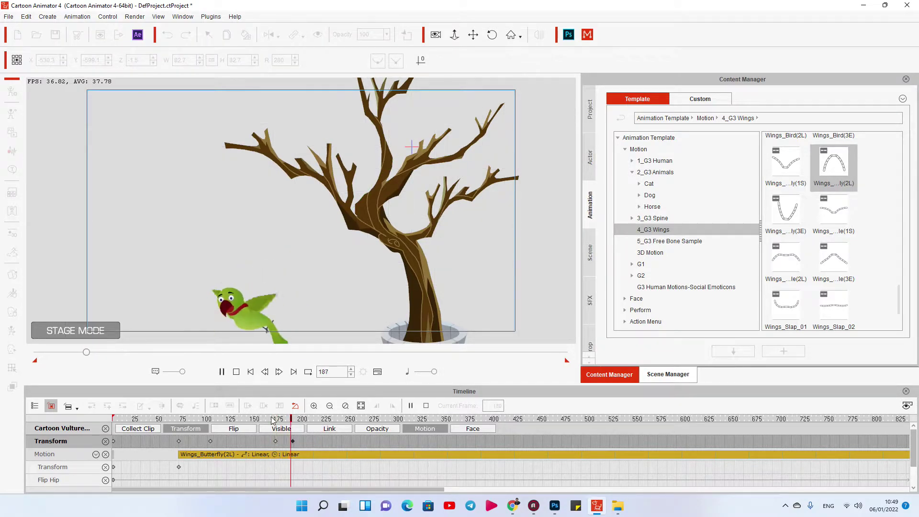
Step: Apply the Decelerate transition curve to the flying parrot's final Transform key at frame 189 and preview the landing
{"action": "left_click", "coordinate": [293, 441]}
{"action": "right_click", "coordinate": [293, 441]}
{"action": "left_click", "coordinate": [325, 434]}
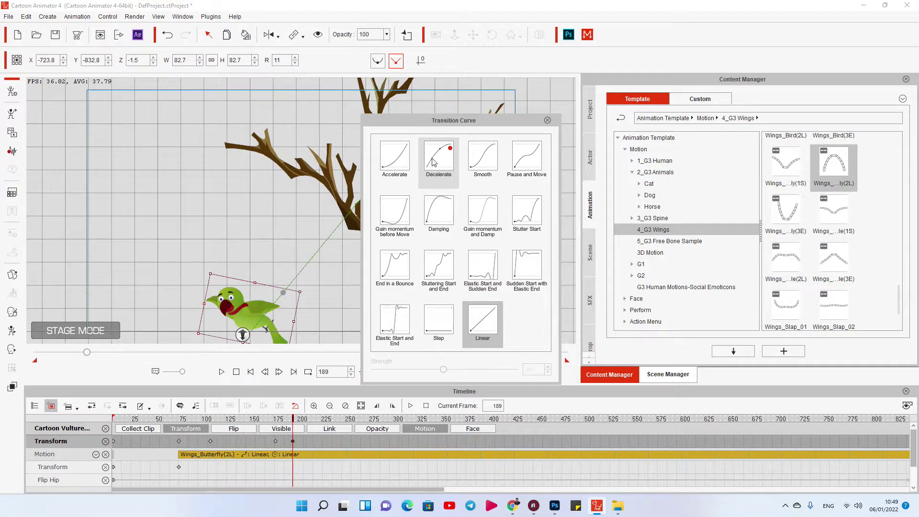
{"action": "left_click", "coordinate": [432, 159]}
{"action": "left_click", "coordinate": [271, 418]}
{"action": "key", "text": "space"}
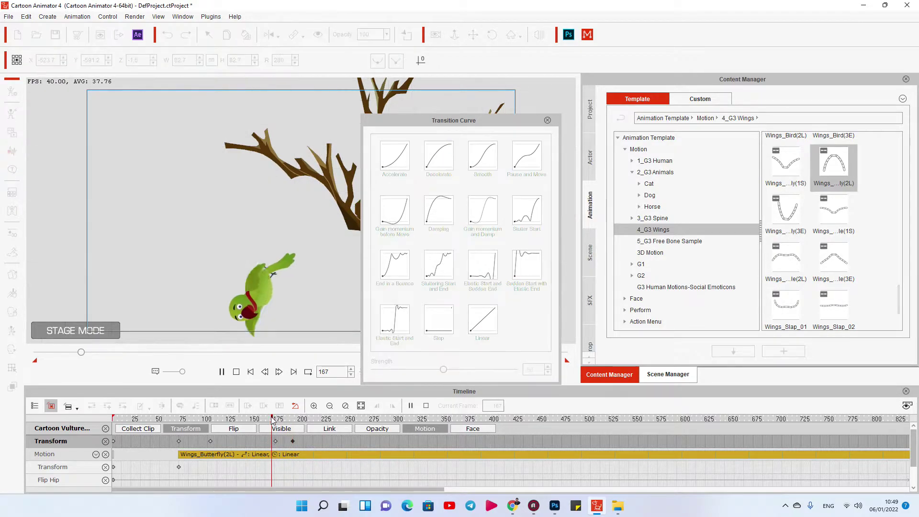
{"action": "key", "text": "space"}
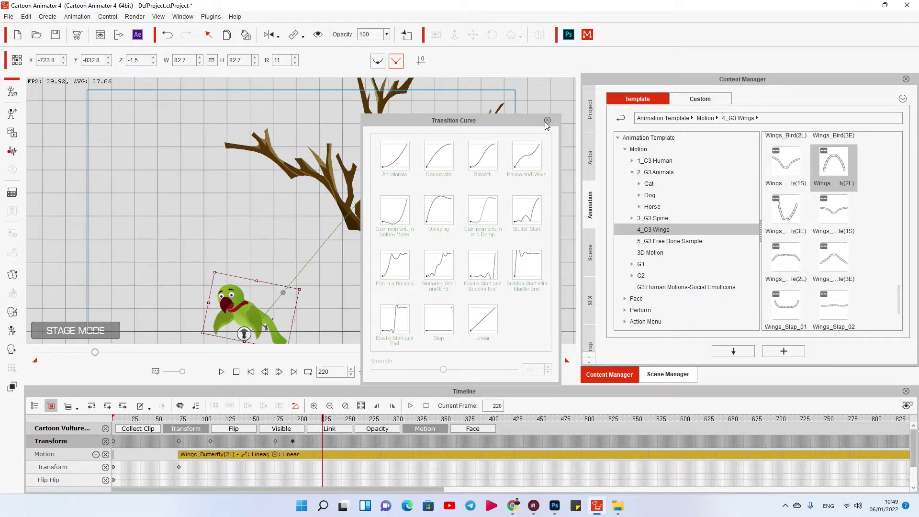
{"action": "left_click", "coordinate": [547, 120]}
{"action": "left_click_drag", "start_coordinate": [342, 276], "coordinate": [432, 227]}
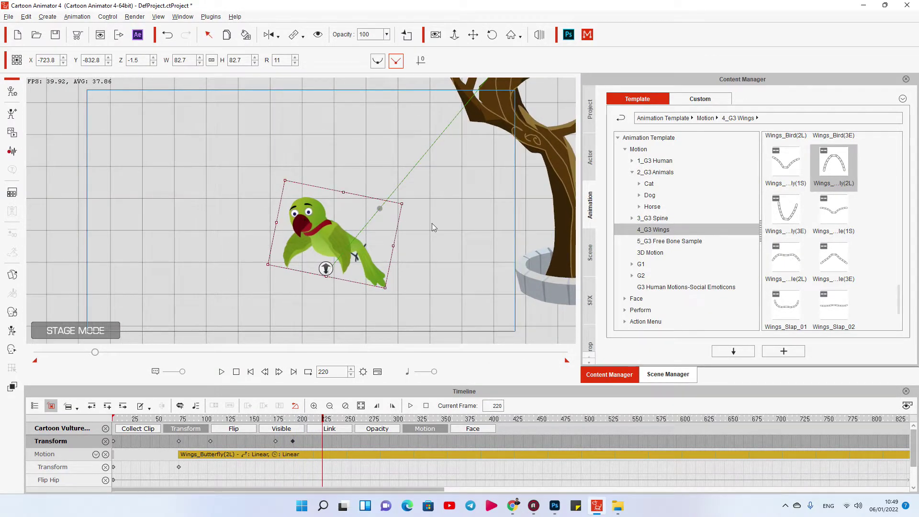
{"action": "left_click", "coordinate": [591, 157]}
{"action": "scroll", "coordinate": [834, 287], "scroll_direction": "down", "scroll_amount": 5}
{"action": "scroll", "coordinate": [836, 290], "scroll_direction": "down", "scroll_amount": 6}
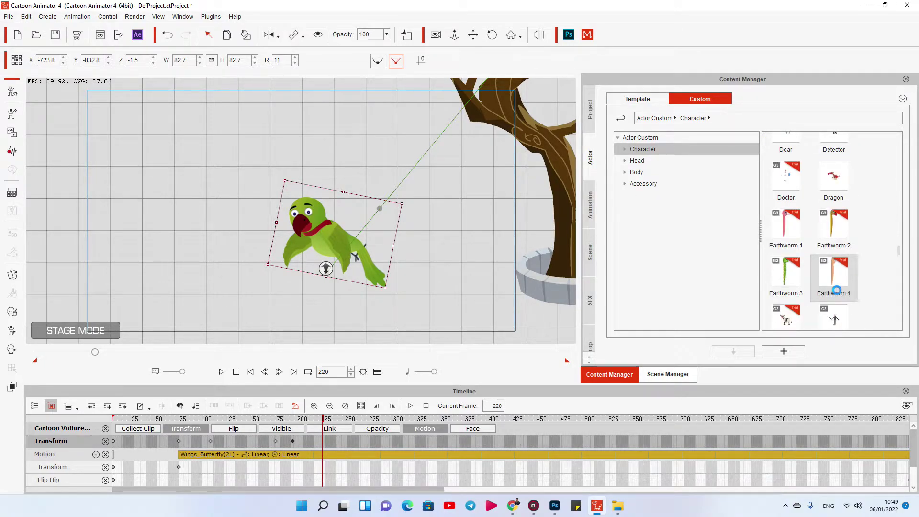
Step: At frame 220, make the standing parrot visible and move it over the flying parrot to X -747.1, Y -868.5
{"action": "left_click", "coordinate": [679, 372]}
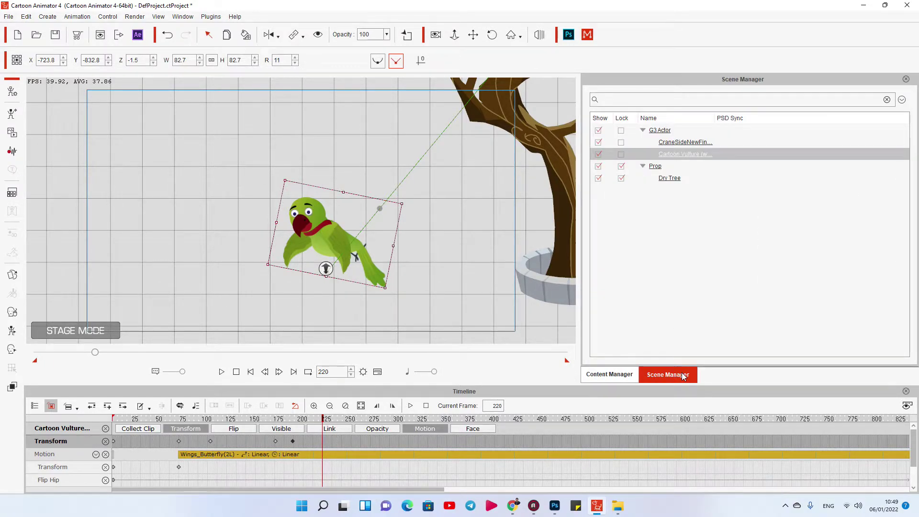
{"action": "left_click", "coordinate": [676, 142]}
{"action": "scroll", "coordinate": [482, 267], "scroll_direction": "up", "scroll_amount": 2}
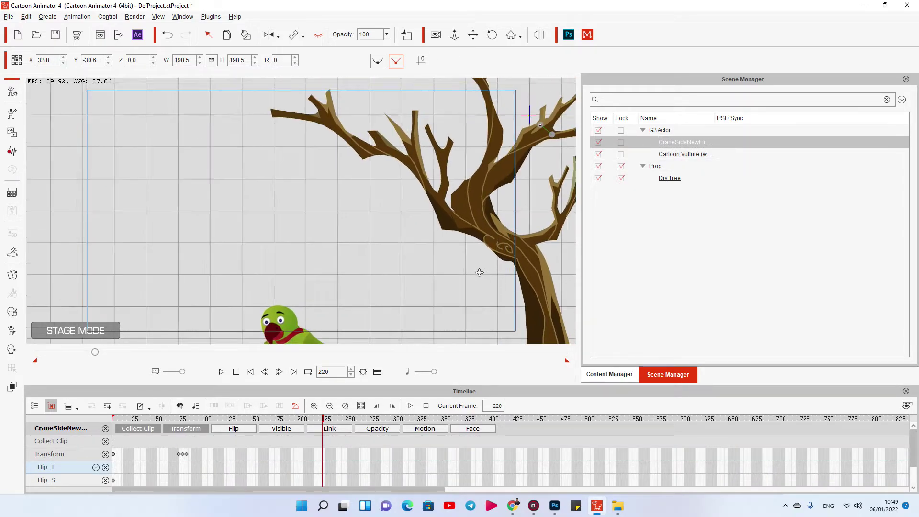
{"action": "scroll", "coordinate": [482, 268], "scroll_direction": "down", "scroll_amount": 2}
{"action": "scroll", "coordinate": [430, 172], "scroll_direction": "up", "scroll_amount": 3}
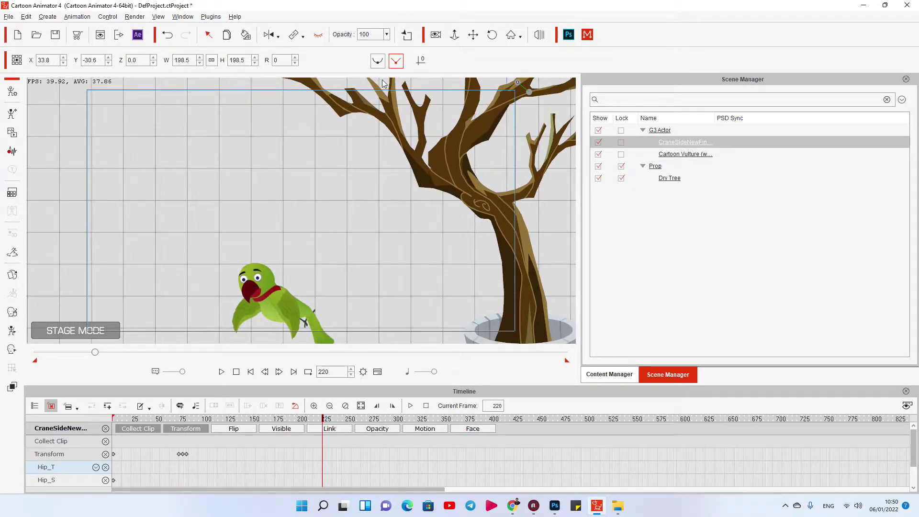
{"action": "left_click", "coordinate": [323, 37]}
{"action": "left_click_drag", "start_coordinate": [457, 203], "coordinate": [367, 226]}
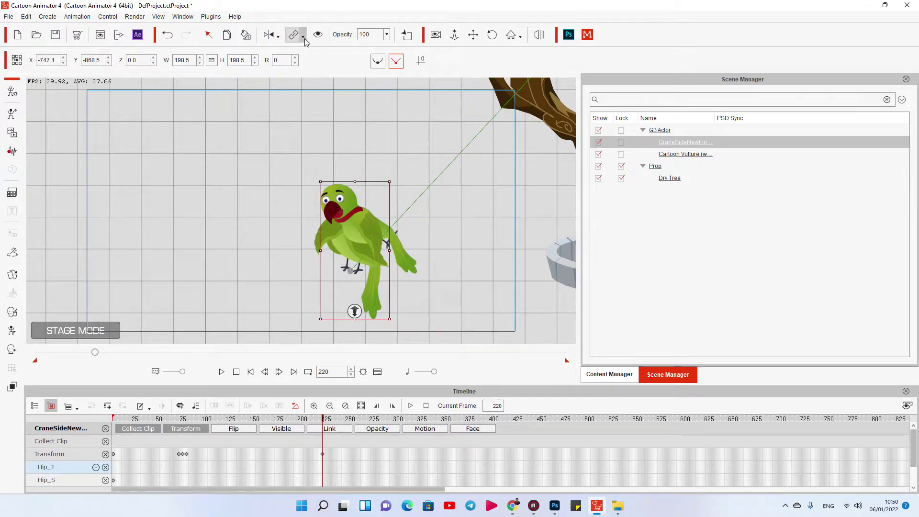
{"action": "left_click", "coordinate": [319, 36]}
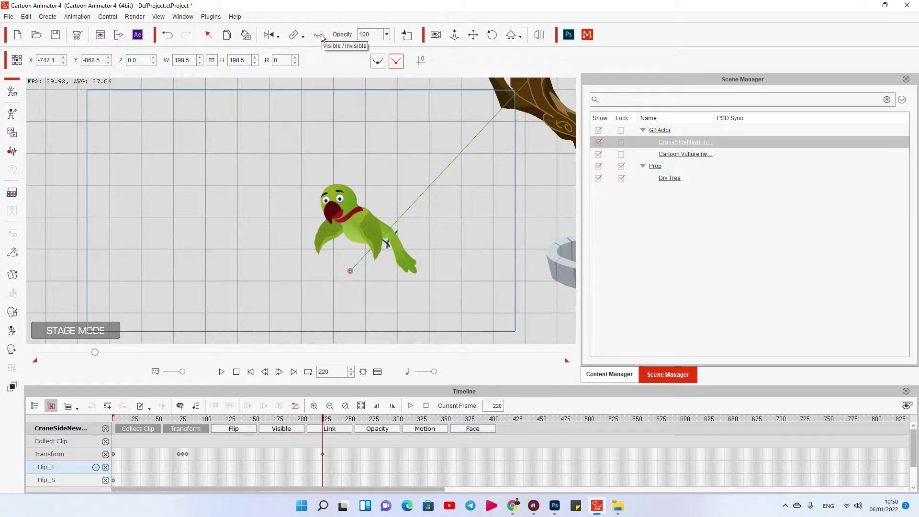
{"action": "left_click", "coordinate": [319, 35]}
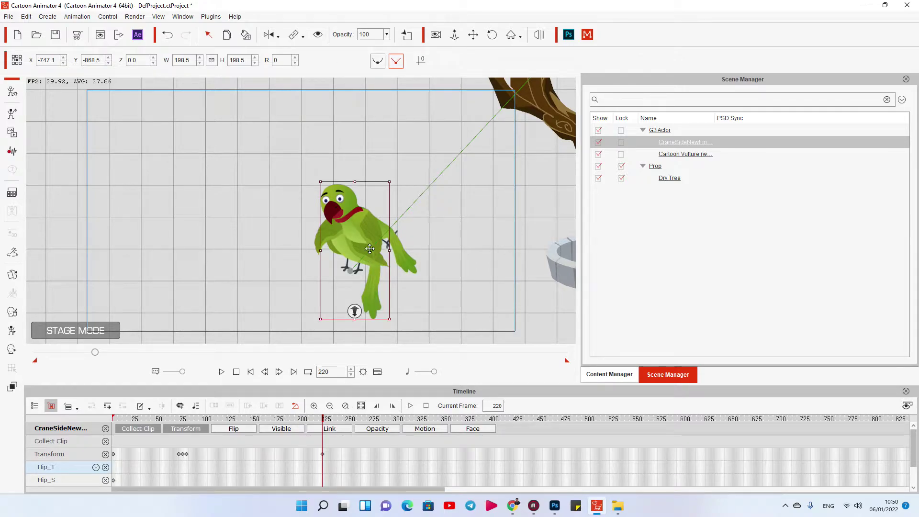
Step: Hide the flying parrot at frame 220 and play back the switch to the standing parrot
{"action": "left_click", "coordinate": [349, 208]}
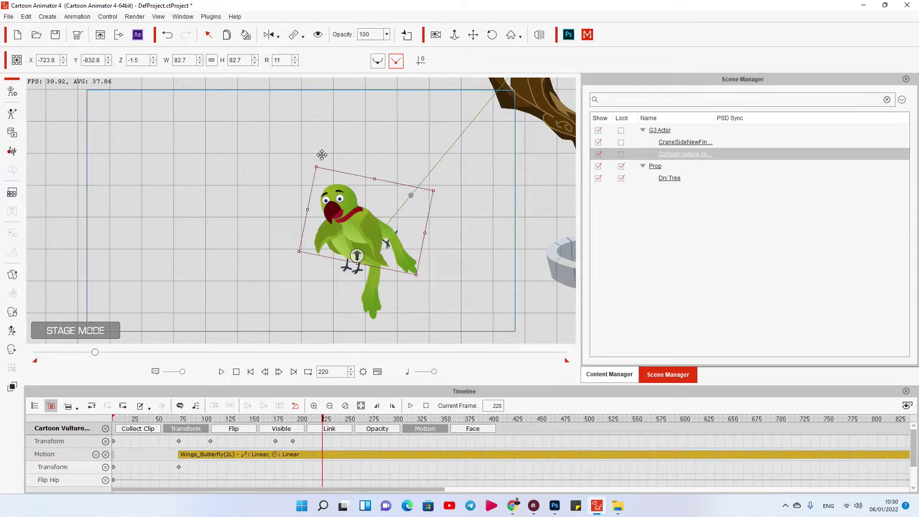
{"action": "left_click", "coordinate": [318, 32]}
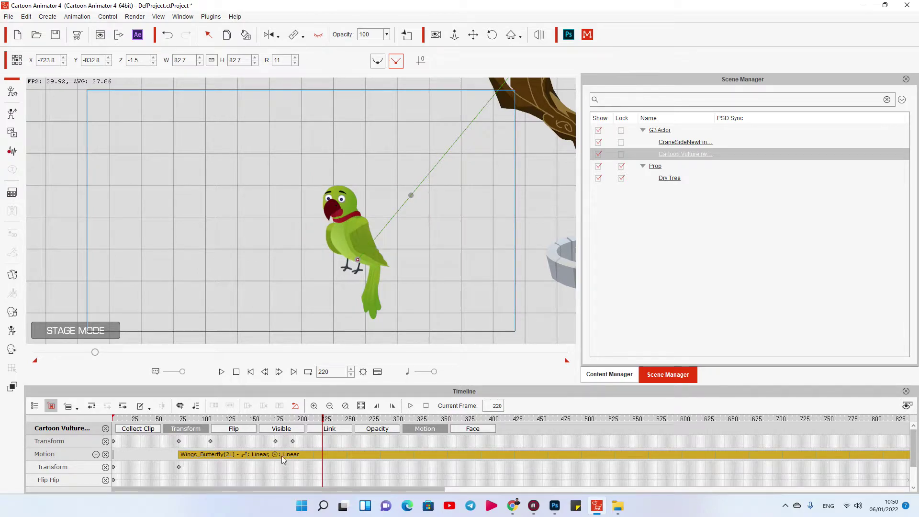
{"action": "left_click", "coordinate": [268, 419]}
{"action": "key", "text": "space"}
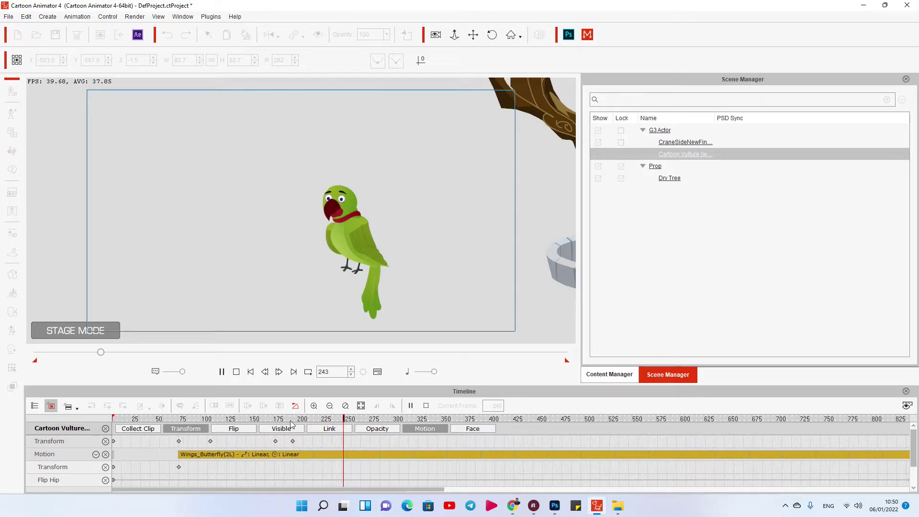
Step: Select the standing parrot around its frame 220 landing and hide its Collect Clip track in the timeline
{"action": "left_click", "coordinate": [315, 420]}
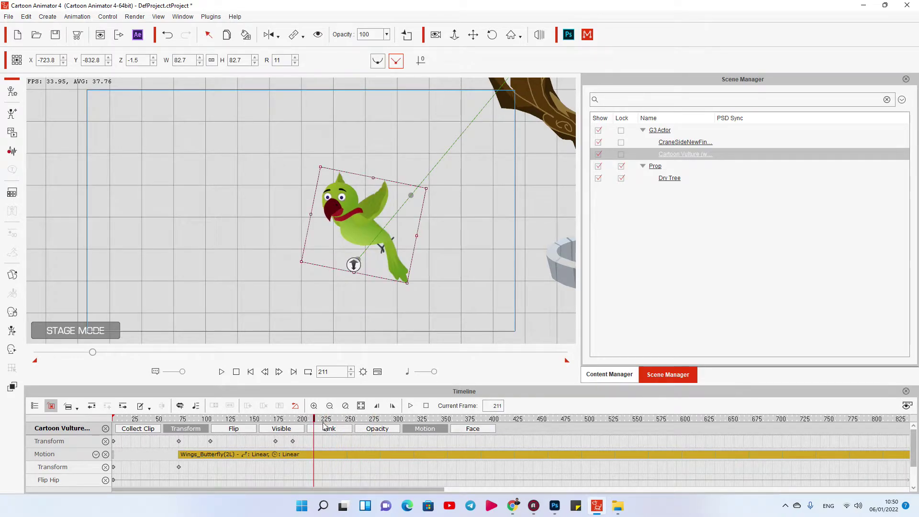
{"action": "left_click", "coordinate": [675, 142]}
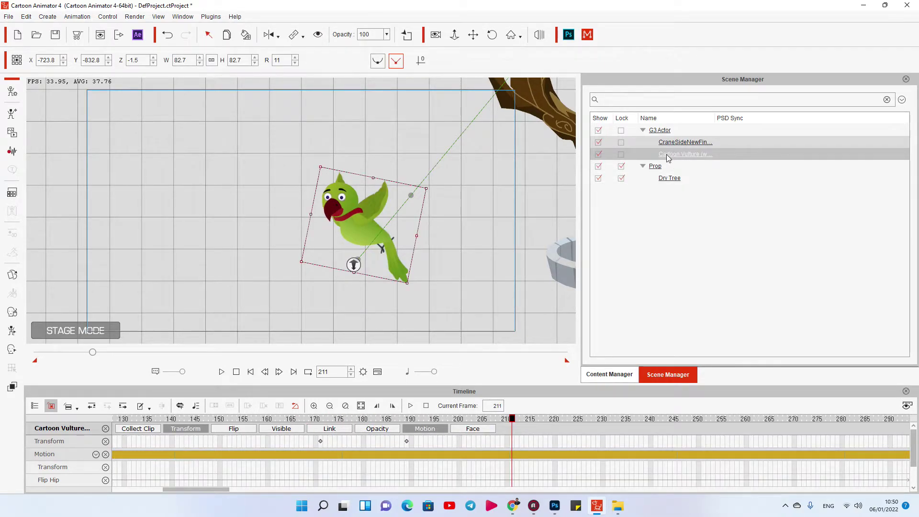
{"action": "left_click", "coordinate": [688, 153]}
{"action": "left_click", "coordinate": [687, 143]}
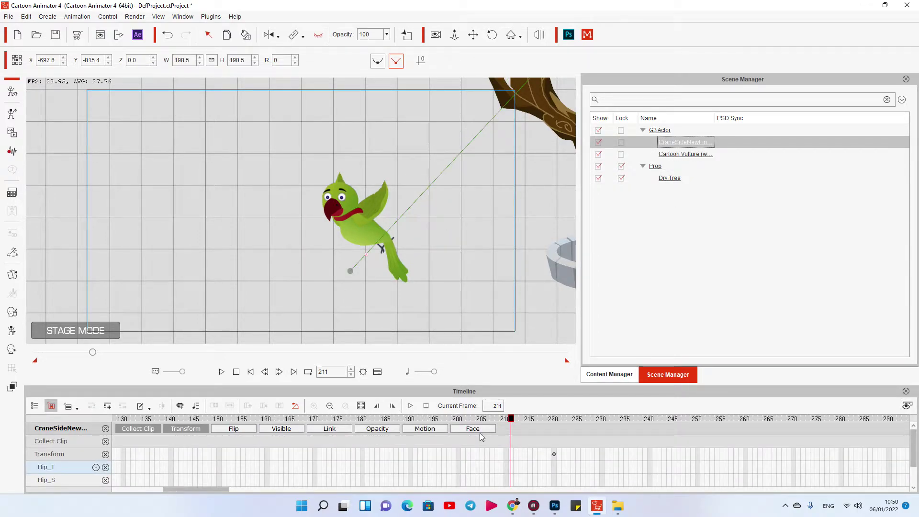
{"action": "left_click_drag", "start_coordinate": [549, 420], "coordinate": [555, 421]}
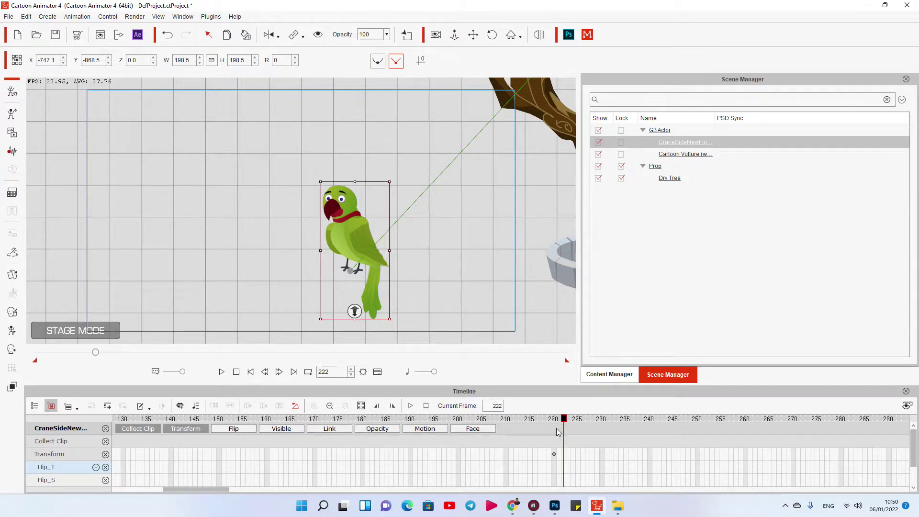
{"action": "left_click", "coordinate": [138, 430]}
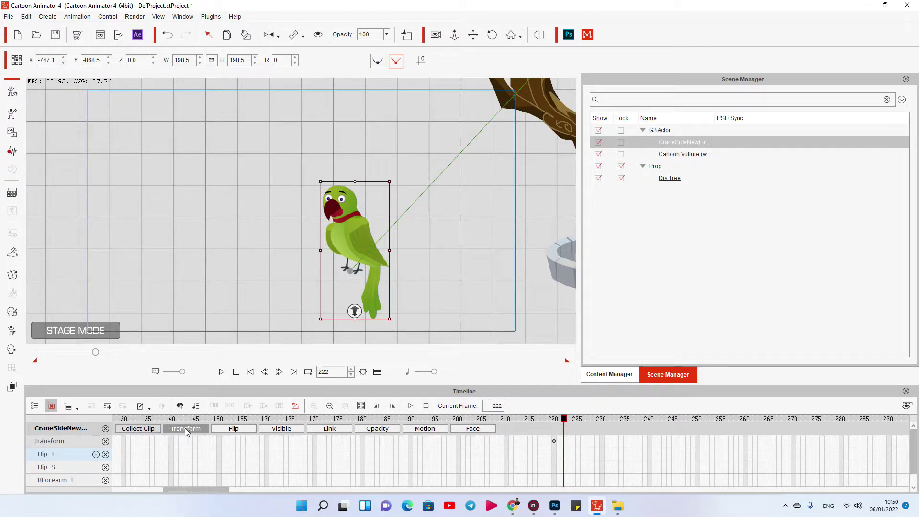
Step: Add standing parrot Transform keys just after the landing and place them at frames 223 and 227
{"action": "left_click", "coordinate": [556, 444]}
{"action": "left_click", "coordinate": [578, 421]}
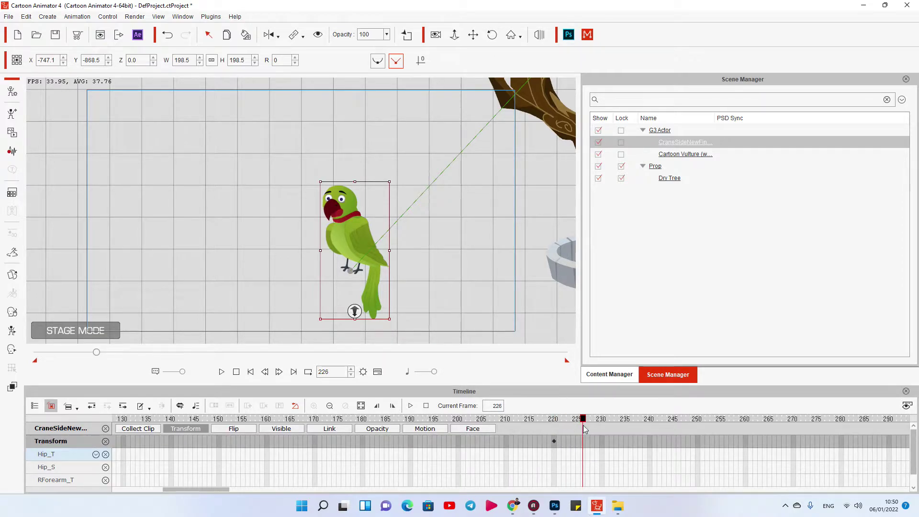
{"action": "left_click", "coordinate": [571, 443]}
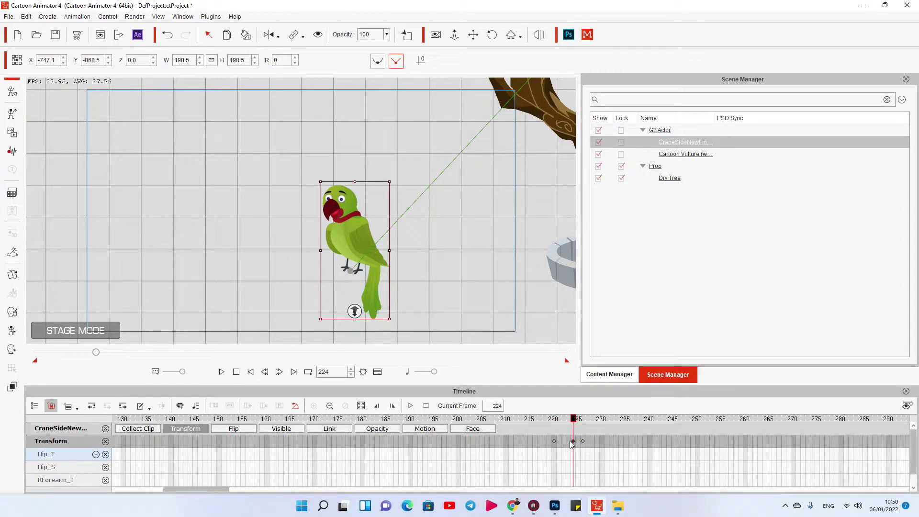
{"action": "left_click_drag", "start_coordinate": [571, 443], "coordinate": [587, 441]}
{"action": "left_click", "coordinate": [582, 441]}
{"action": "left_click", "coordinate": [568, 441]}
Step: Pull the standing parrot's top edge down slightly at frame 223 and preview the landing
{"action": "left_click_drag", "start_coordinate": [357, 182], "coordinate": [353, 202]}
{"action": "left_click_drag", "start_coordinate": [567, 419], "coordinate": [545, 421]}
{"action": "key", "text": "space"}
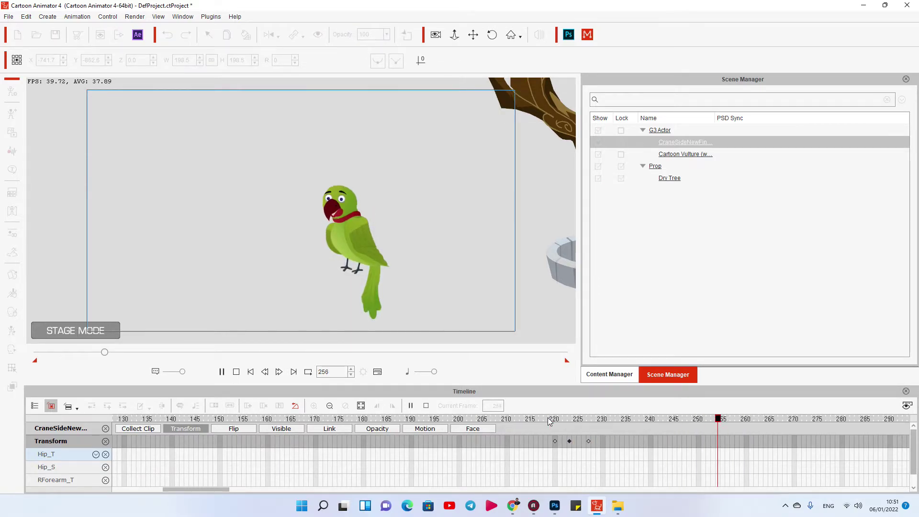
{"action": "key", "text": "space"}
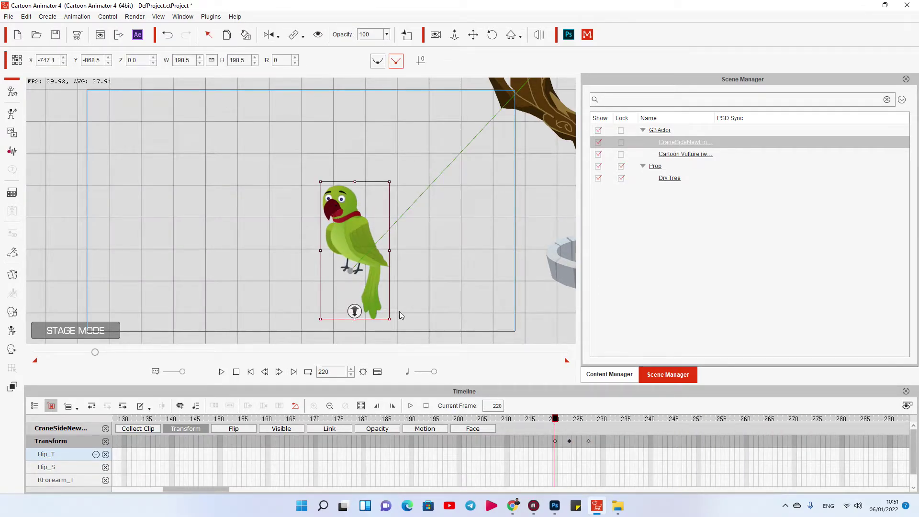
Step: Return to frame 1 and play back the standing parrot's jump and switch to the flying parrot
{"action": "left_click_drag", "start_coordinate": [544, 422], "coordinate": [85, 421]}
{"action": "left_click_drag", "start_coordinate": [202, 489], "coordinate": [79, 484]}
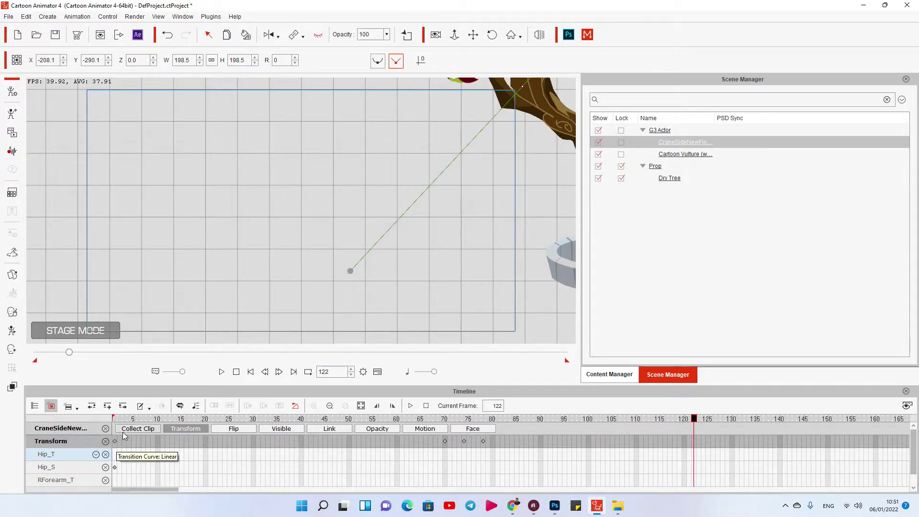
{"action": "left_click", "coordinate": [115, 419]}
{"action": "scroll", "coordinate": [394, 288], "scroll_direction": "down", "scroll_amount": 3}
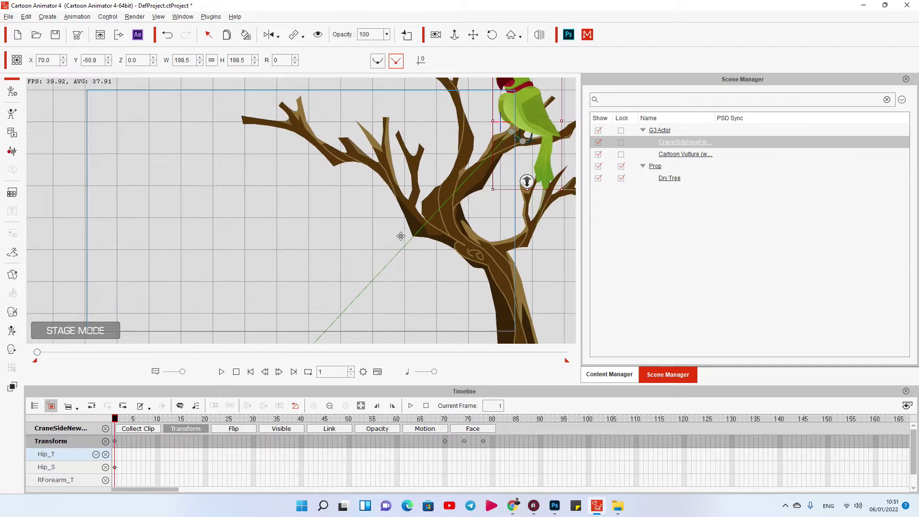
{"action": "key", "text": "space"}
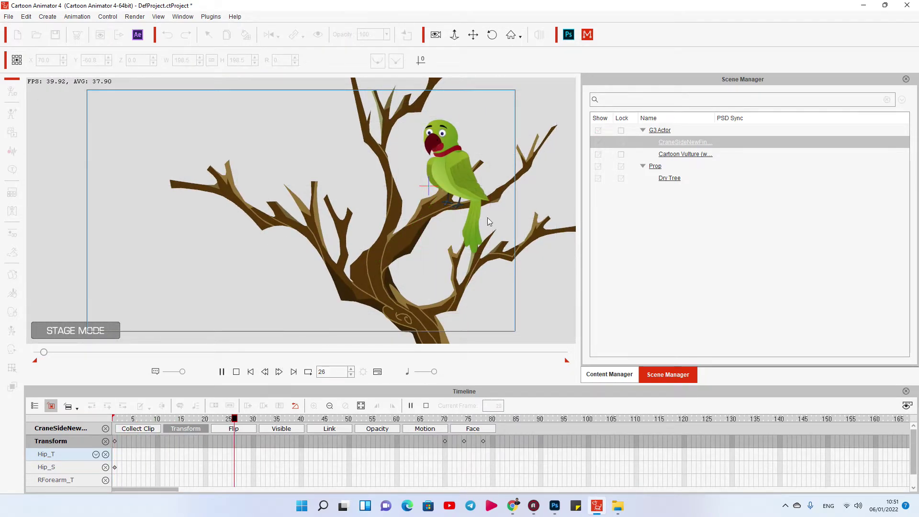
{"action": "key", "text": "space"}
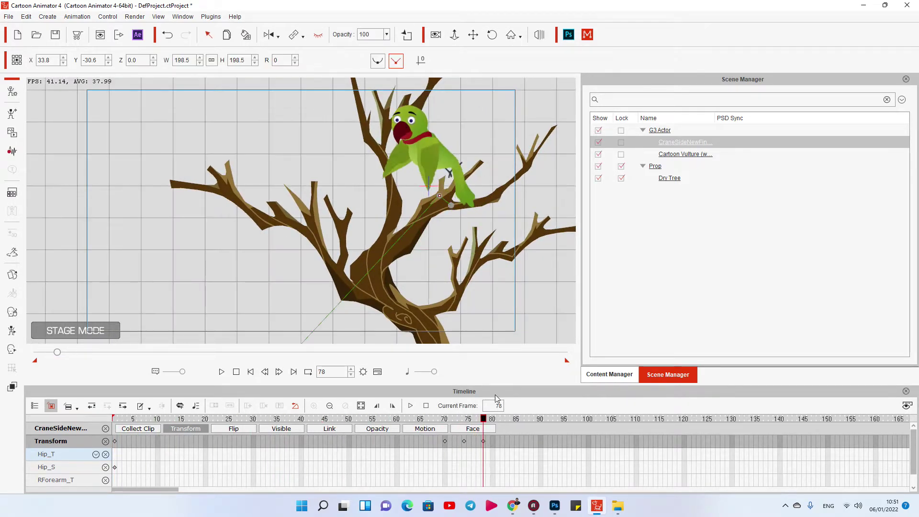
Step: At frame 1, give the flying parrot text-to-speech: "Parrots, also known as psittacines, are birds of the roughly 398 species in 92 genera comprising the order Psittaciforme"
{"action": "left_click_drag", "start_coordinate": [484, 422], "coordinate": [446, 427]}
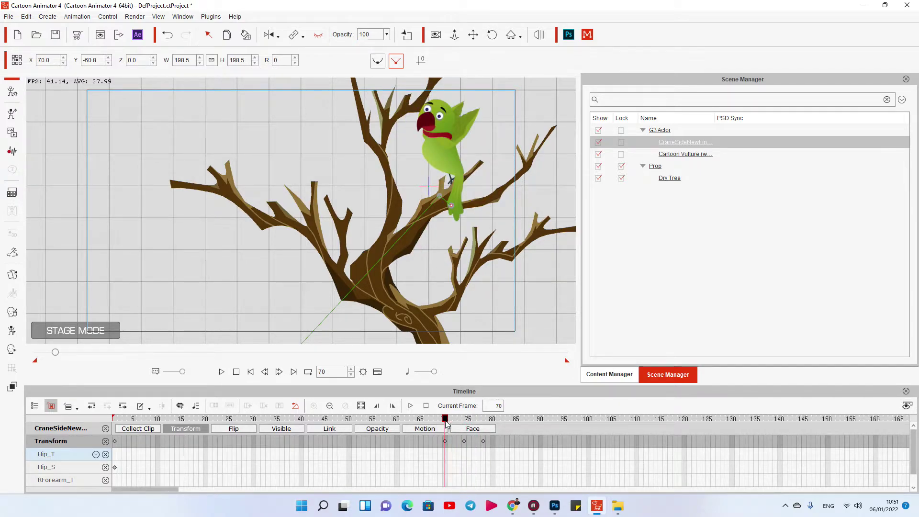
{"action": "left_click", "coordinate": [439, 143]}
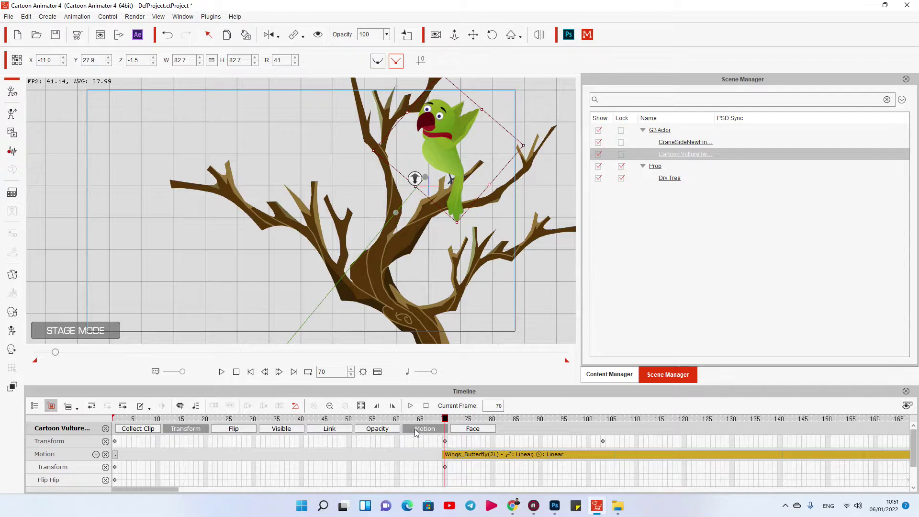
{"action": "left_click_drag", "start_coordinate": [400, 430], "coordinate": [170, 435]}
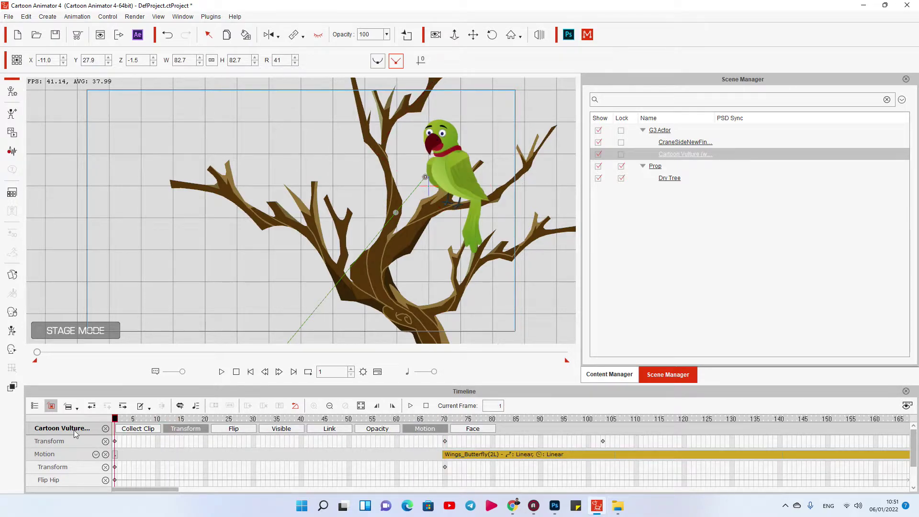
{"action": "left_click_drag", "start_coordinate": [437, 431], "coordinate": [38, 430]}
{"action": "left_click", "coordinate": [12, 151]}
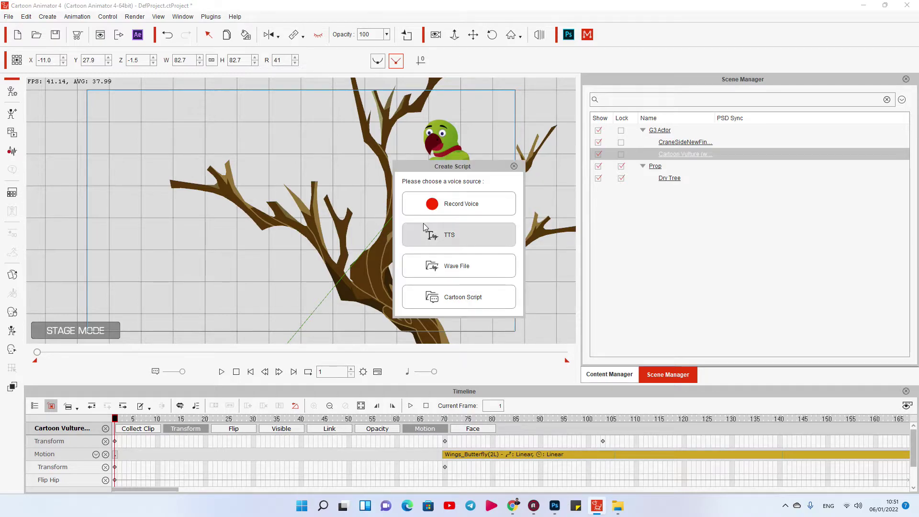
{"action": "left_click", "coordinate": [438, 237]}
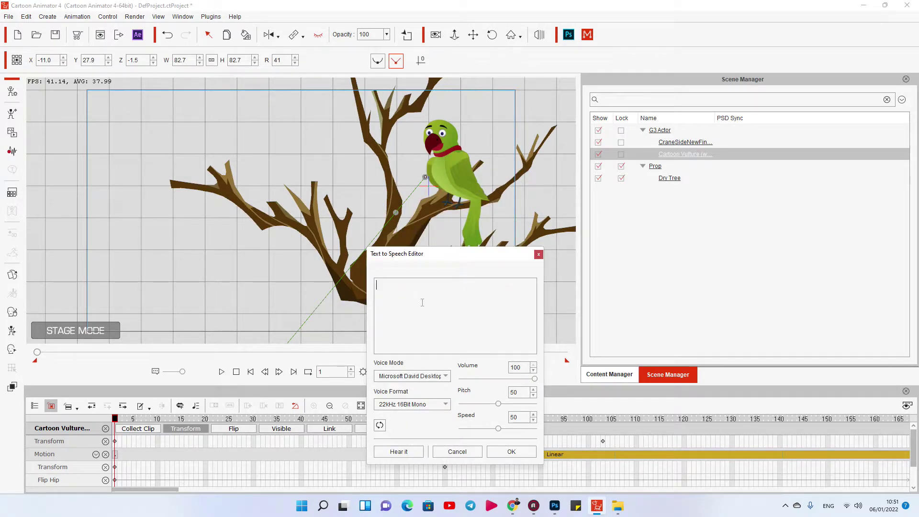
{"action": "type", "text": "Parrots, also known as psittacines, are birds of the roughly 398 species in 92 genera comprising the order Psittaciformes, found mostly in tropical and subtropical regions"}
{"action": "left_click", "coordinate": [510, 453]}
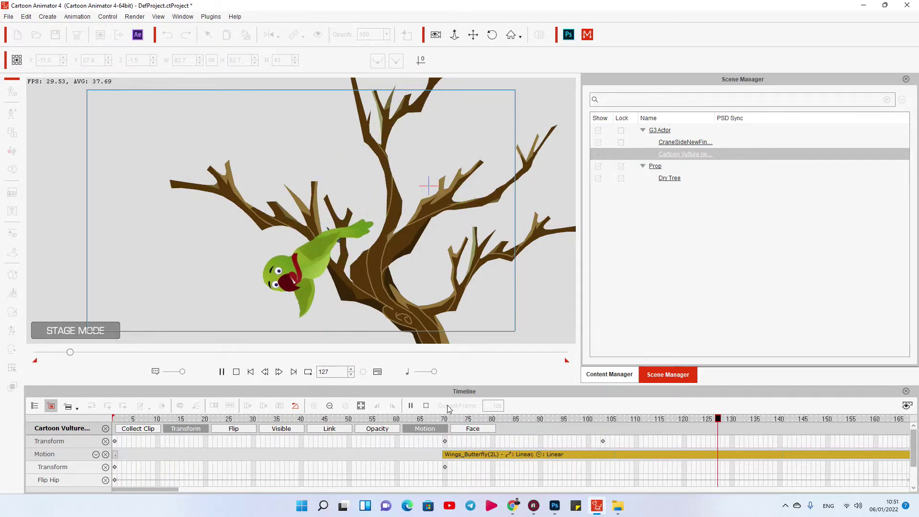
{"action": "left_click", "coordinate": [237, 373]}
{"action": "left_click", "coordinate": [237, 371]}
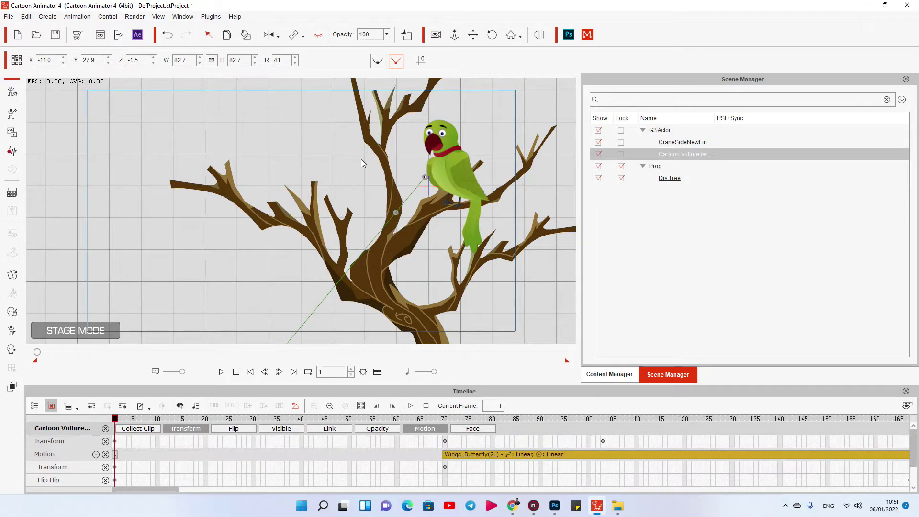
Step: Frame the whole tree crown and play back the parrot's takeoff from frame 1
{"action": "scroll", "coordinate": [349, 229], "scroll_direction": "down", "scroll_amount": 3}
{"action": "scroll", "coordinate": [358, 232], "scroll_direction": "up", "scroll_amount": 2}
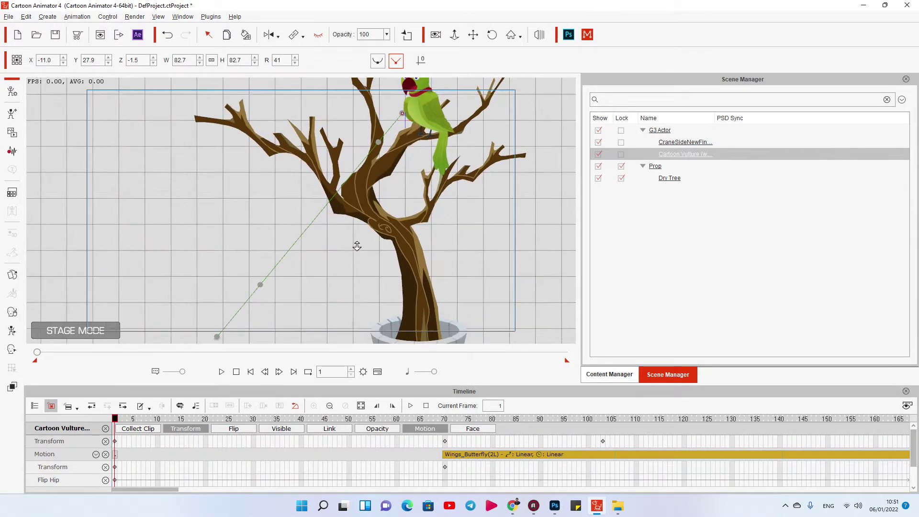
{"action": "scroll", "coordinate": [349, 244], "scroll_direction": "up", "scroll_amount": 2}
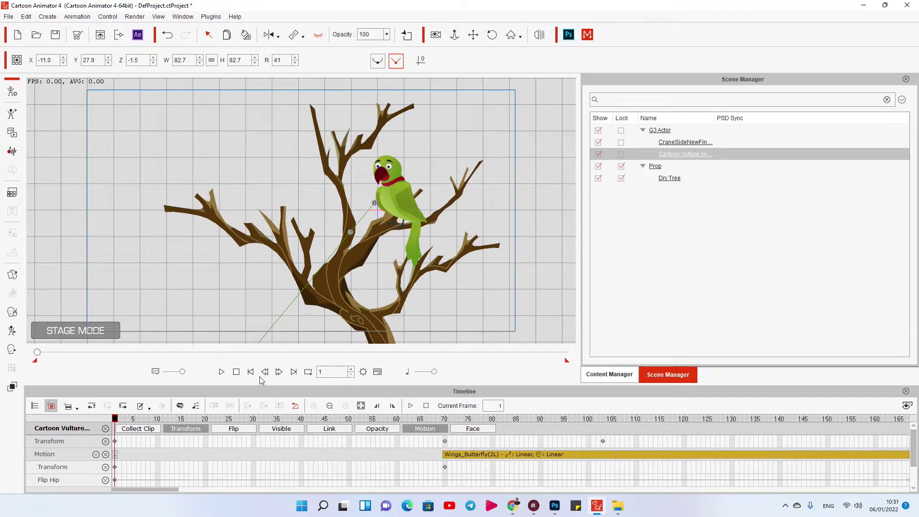
{"action": "left_click", "coordinate": [221, 371]}
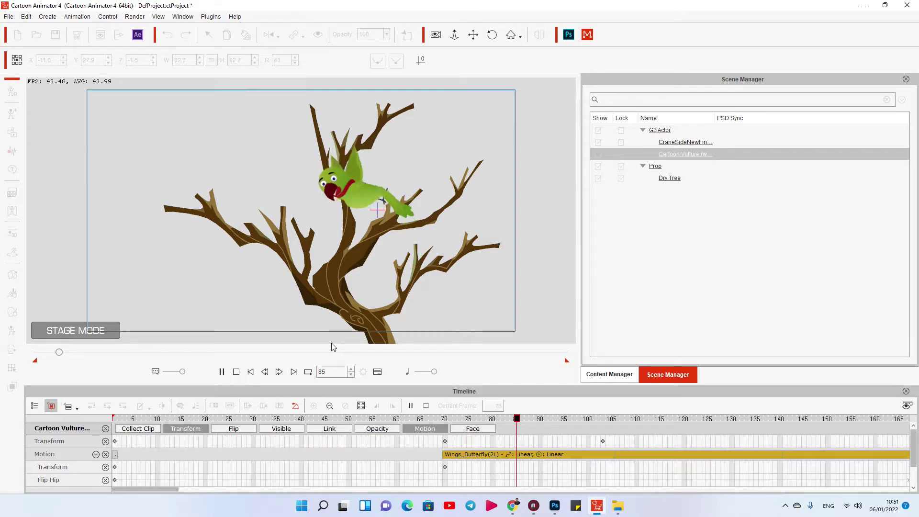
Step: At frame 86, raise the flying parrot to X -130.1, Y 157.4 and preview the takeoff
{"action": "left_click", "coordinate": [447, 440]}
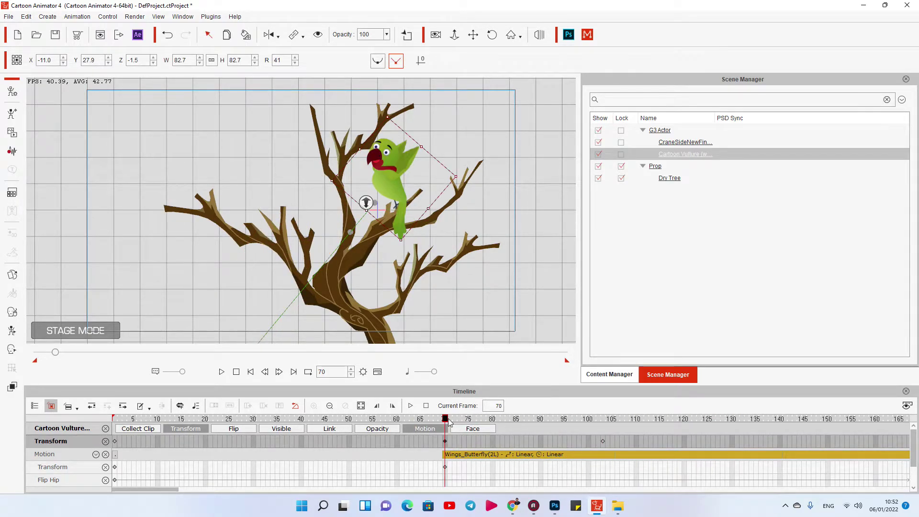
{"action": "left_click_drag", "start_coordinate": [449, 421], "coordinate": [520, 426]}
{"action": "left_click", "coordinate": [520, 426]}
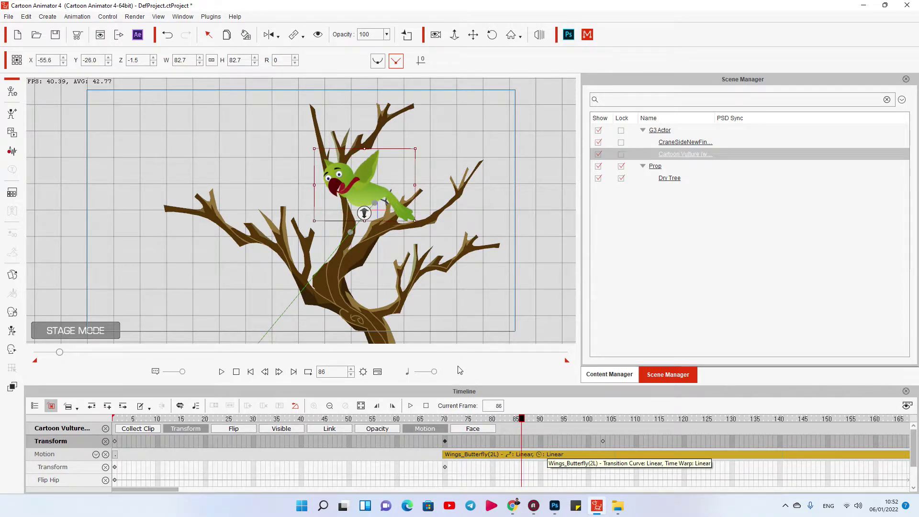
{"action": "left_click_drag", "start_coordinate": [356, 194], "coordinate": [336, 146]}
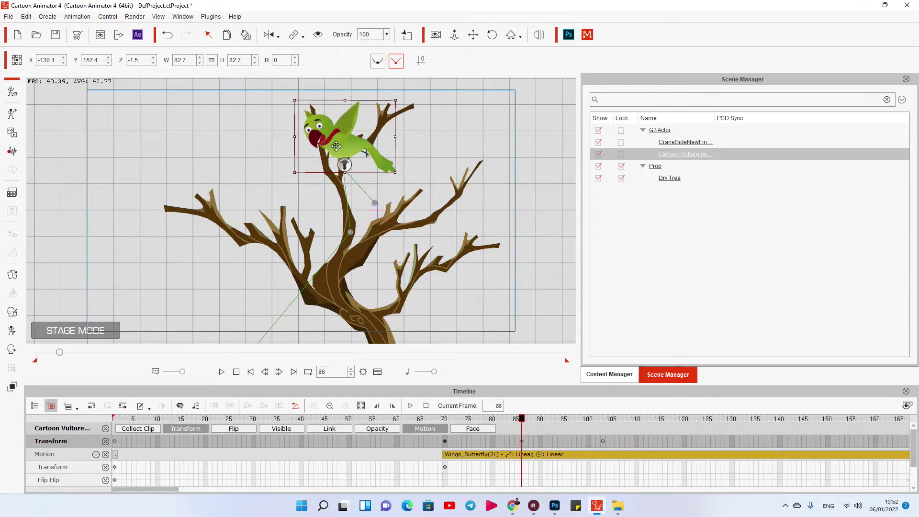
{"action": "key", "text": "space"}
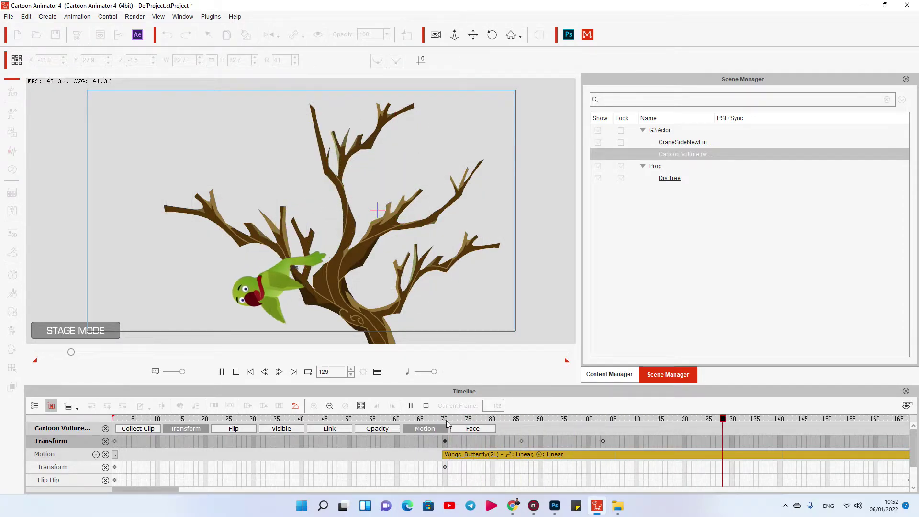
Step: Move the flying parrot's frame 86 pose slightly down and back toward the perch, and replay the takeoff
{"action": "left_click", "coordinate": [521, 441]}
{"action": "left_click_drag", "start_coordinate": [364, 143], "coordinate": [381, 157]}
{"action": "key", "text": "space"}
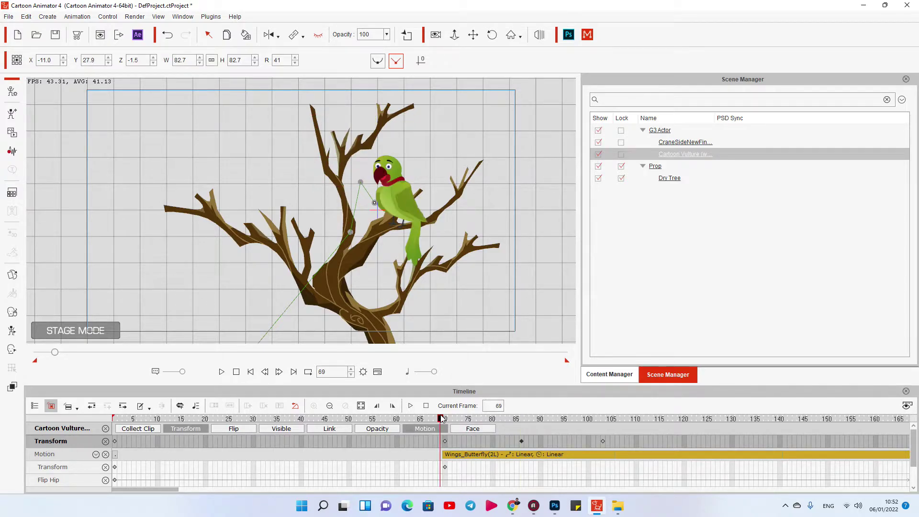
{"action": "key", "text": "space"}
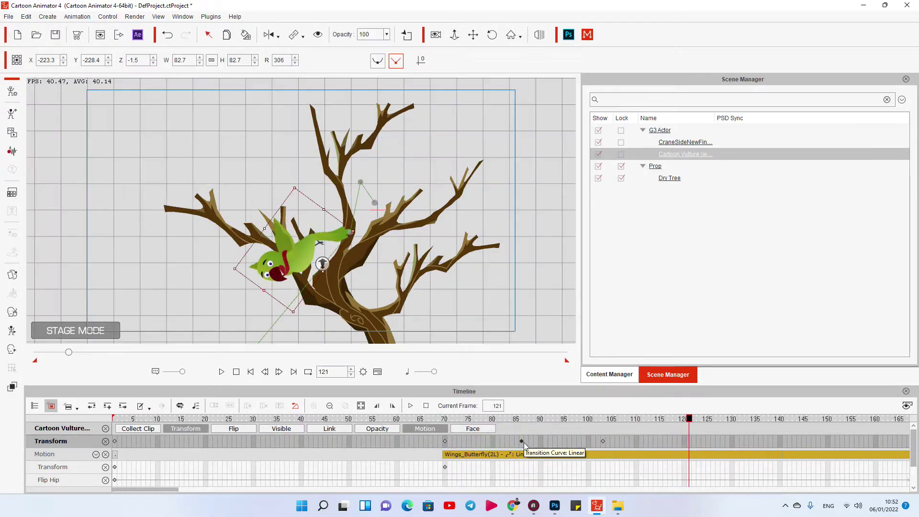
{"action": "key", "text": "space"}
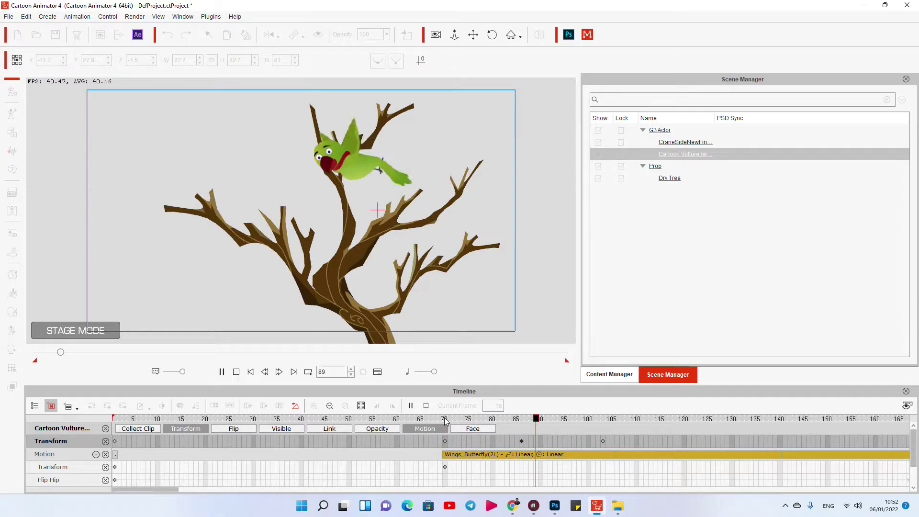
{"action": "key", "text": "space"}
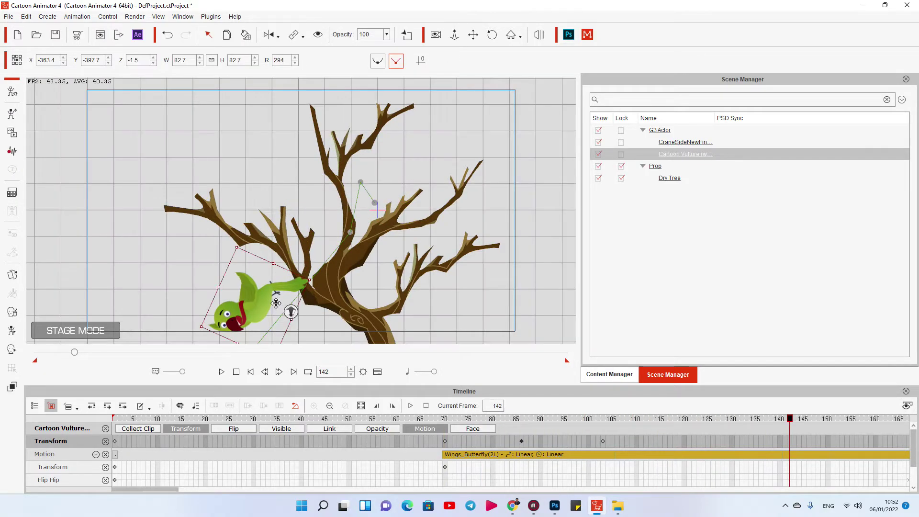
Step: Play back the revised takeoff arc from frame 1 and show a longer range of the flying parrot's keys
{"action": "left_click_drag", "start_coordinate": [297, 248], "coordinate": [320, 156]}
{"action": "scroll", "coordinate": [346, 306], "scroll_direction": "down", "scroll_amount": 1}
{"action": "left_click_drag", "start_coordinate": [327, 251], "coordinate": [325, 286]}
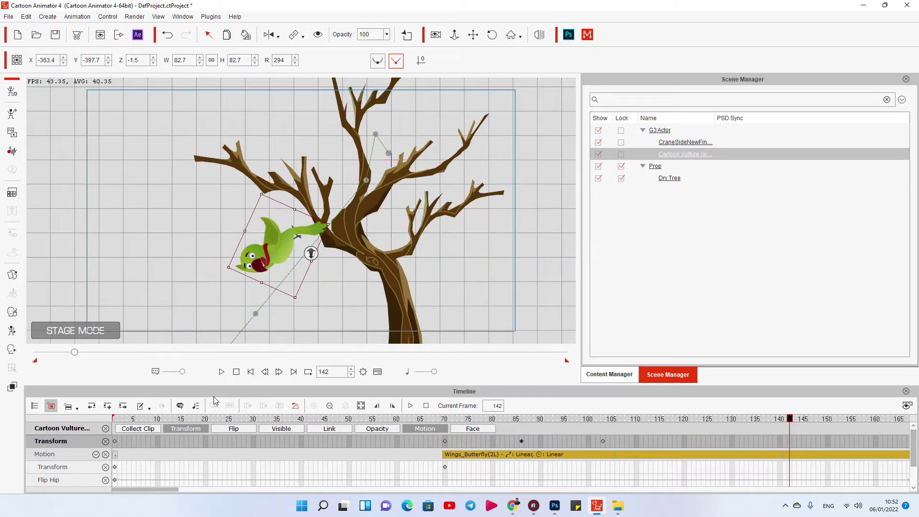
{"action": "left_click", "coordinate": [236, 373]}
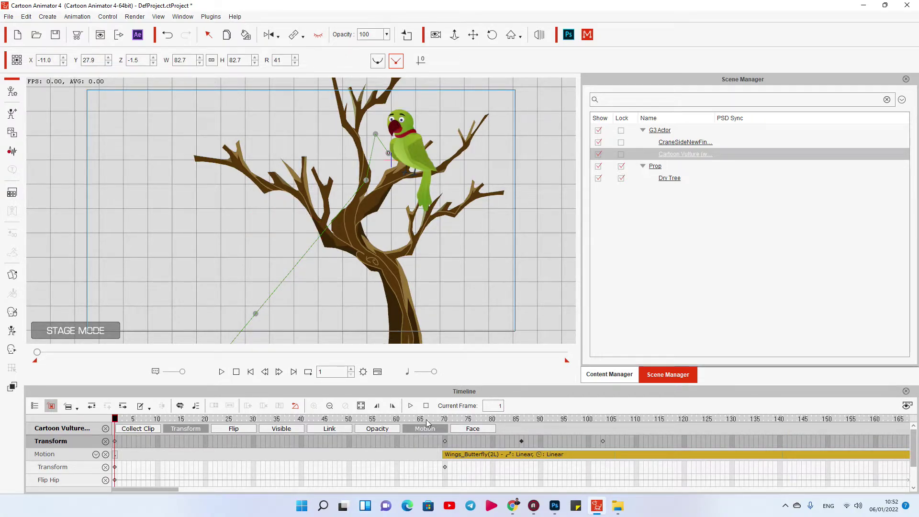
{"action": "key", "text": "space"}
{"action": "key", "text": "space"}
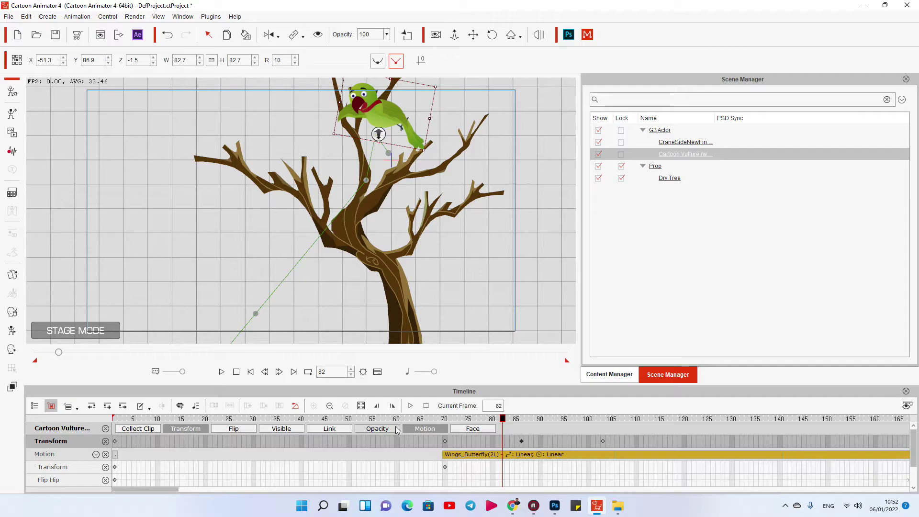
{"action": "scroll", "coordinate": [388, 432], "scroll_direction": "down", "scroll_amount": 5}
{"action": "scroll", "coordinate": [322, 431], "scroll_direction": "up", "scroll_amount": 5}
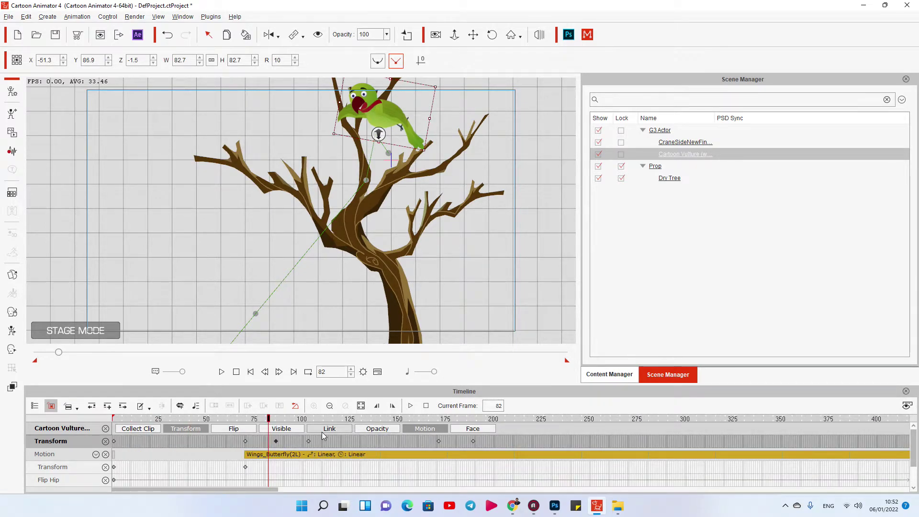
Step: Switch to camera recording at frame 1 and frame a close-up of the perched parrot's head and shoulders
{"action": "left_click_drag", "start_coordinate": [356, 420], "coordinate": [133, 419]}
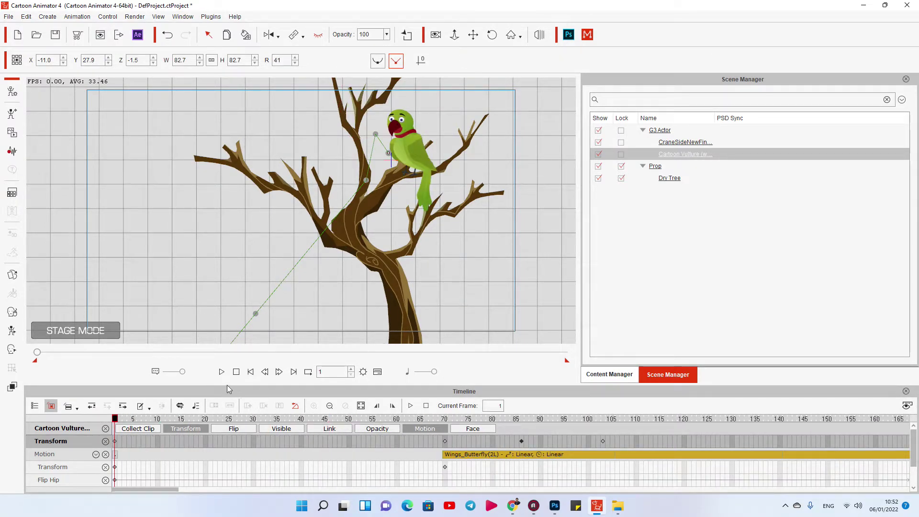
{"action": "left_click_drag", "start_coordinate": [371, 199], "coordinate": [375, 215]}
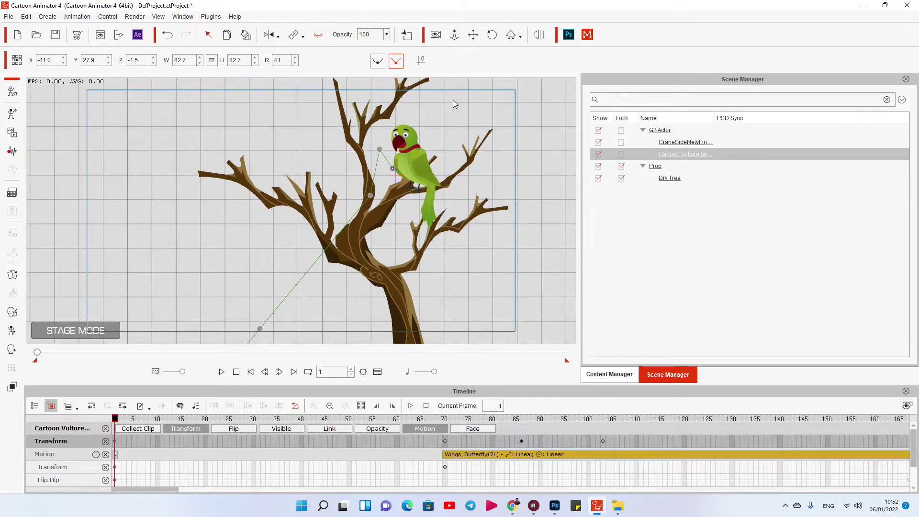
{"action": "left_click", "coordinate": [436, 35]}
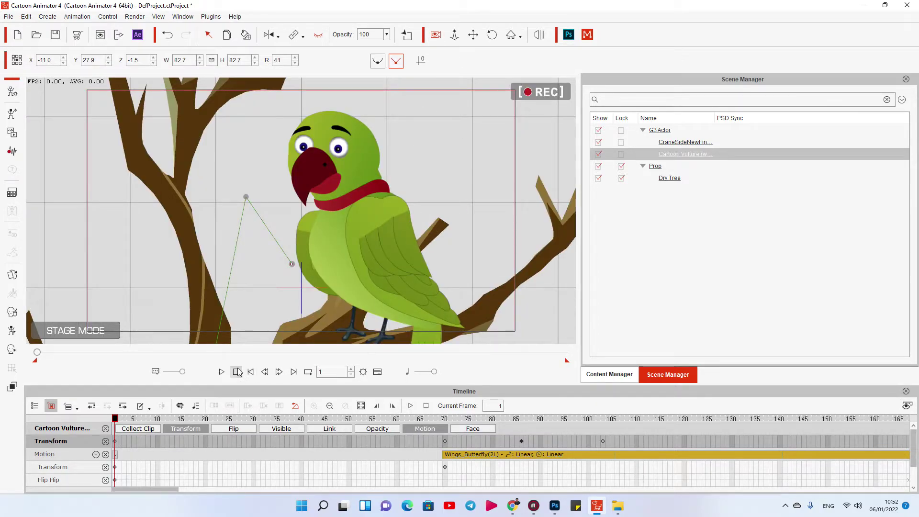
{"action": "left_click_drag", "start_coordinate": [364, 181], "coordinate": [371, 234]}
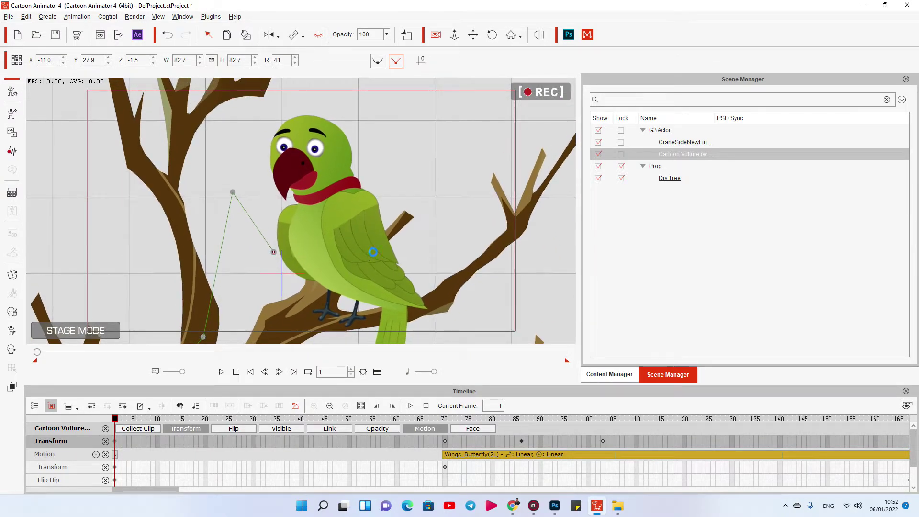
{"action": "scroll", "coordinate": [378, 137], "scroll_direction": "up", "scroll_amount": 5}
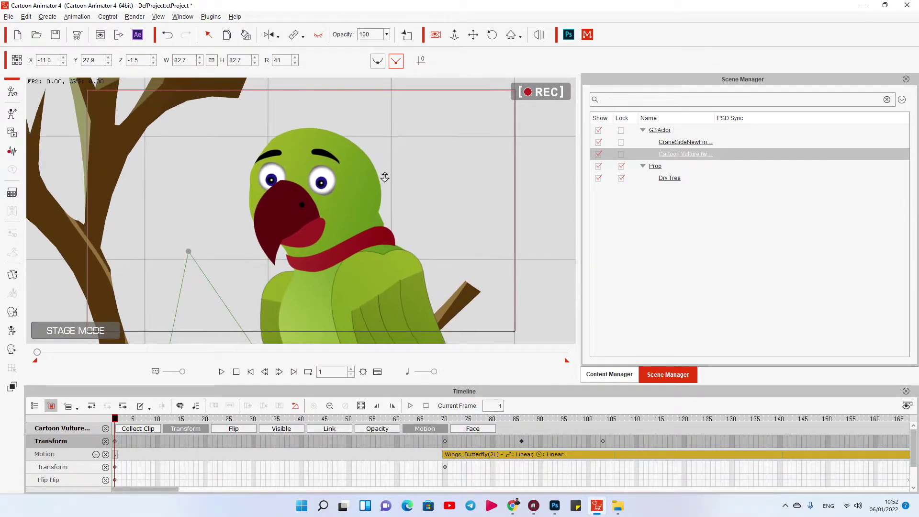
{"action": "scroll", "coordinate": [392, 144], "scroll_direction": "down", "scroll_amount": 2}
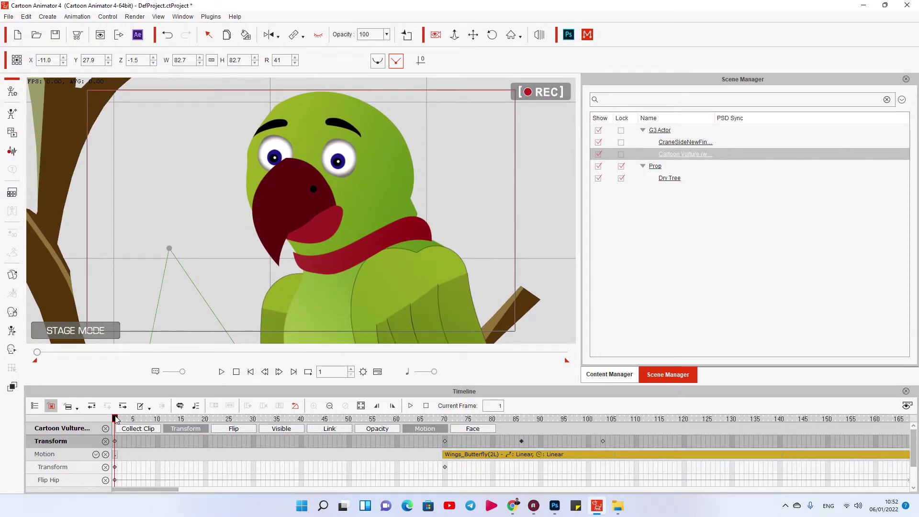
Step: Play back the close-up into the takeoff and show the project's Camera track in the timeline
{"action": "key", "text": "space"}
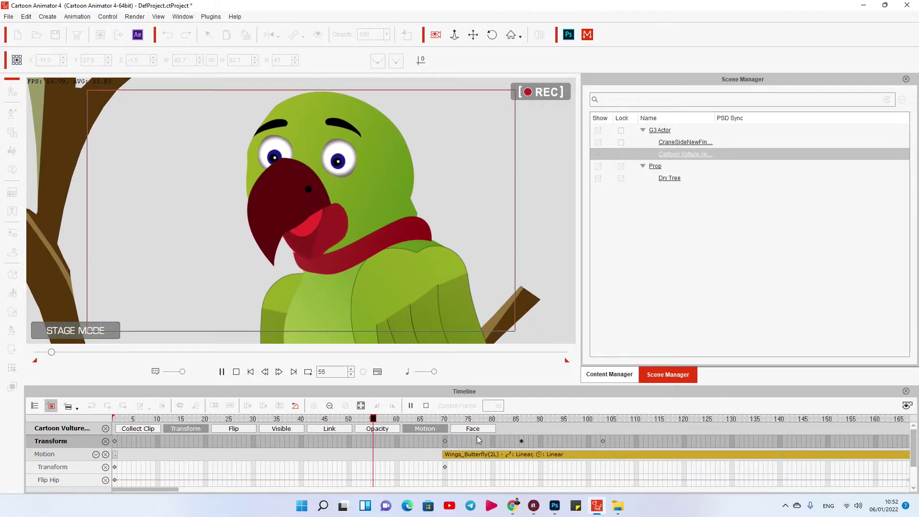
{"action": "key", "text": "space"}
{"action": "left_click", "coordinate": [35, 407]}
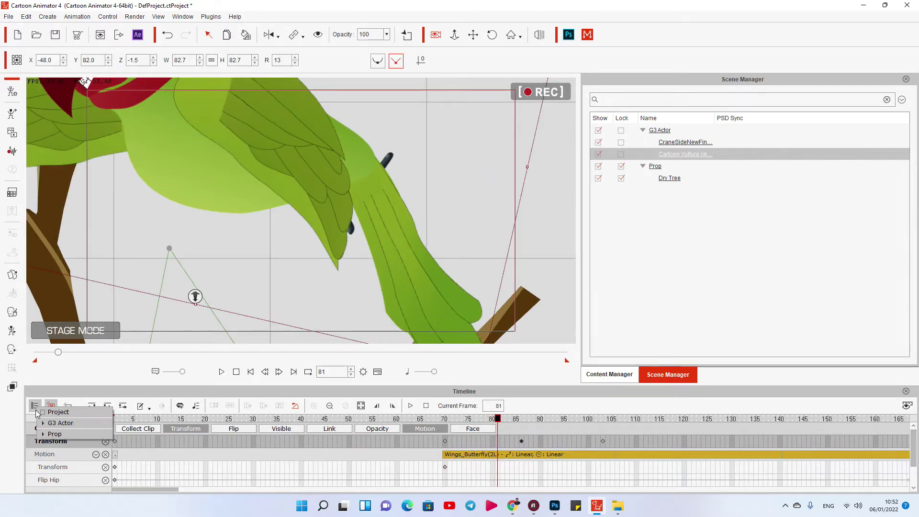
{"action": "left_click", "coordinate": [44, 412]}
{"action": "left_click", "coordinate": [186, 429]}
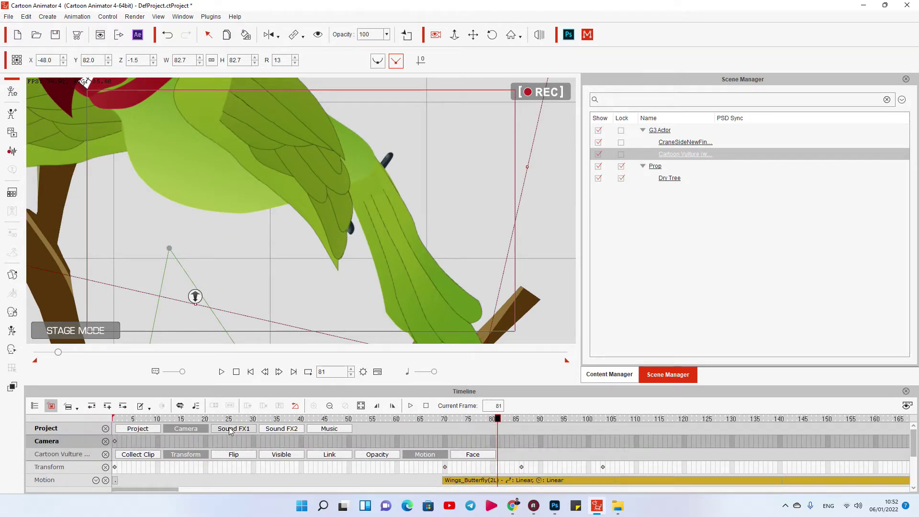
Step: Hold the camera at frame 70, pull it back at frame 71 to X 14.2, Y 199.5, Z 1733.7, and preview the cut
{"action": "left_click_drag", "start_coordinate": [501, 424], "coordinate": [445, 436]}
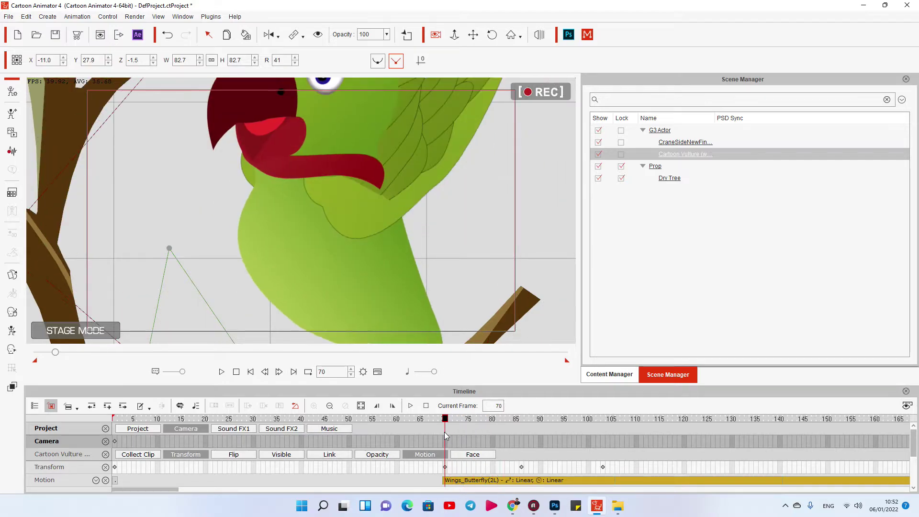
{"action": "left_click", "coordinate": [450, 441]}
{"action": "scroll", "coordinate": [353, 290], "scroll_direction": "down", "scroll_amount": 5}
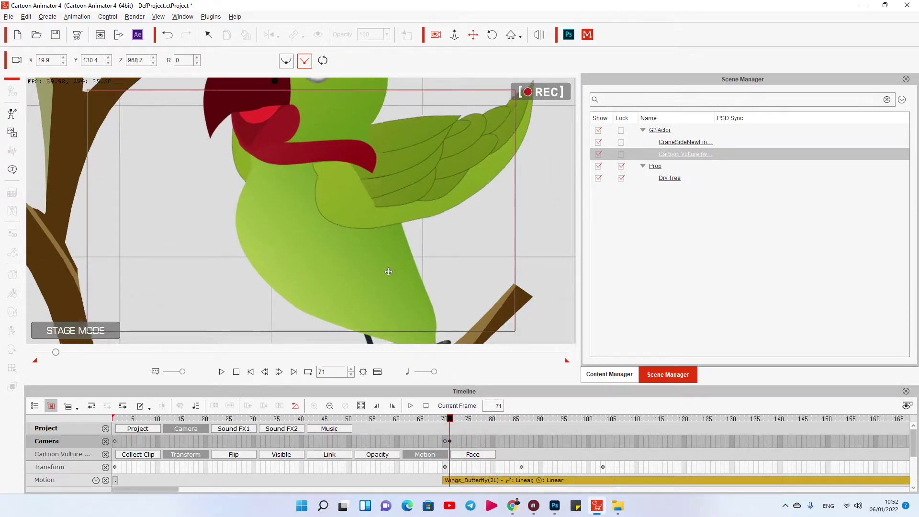
{"action": "scroll", "coordinate": [353, 290], "scroll_direction": "down", "scroll_amount": 7}
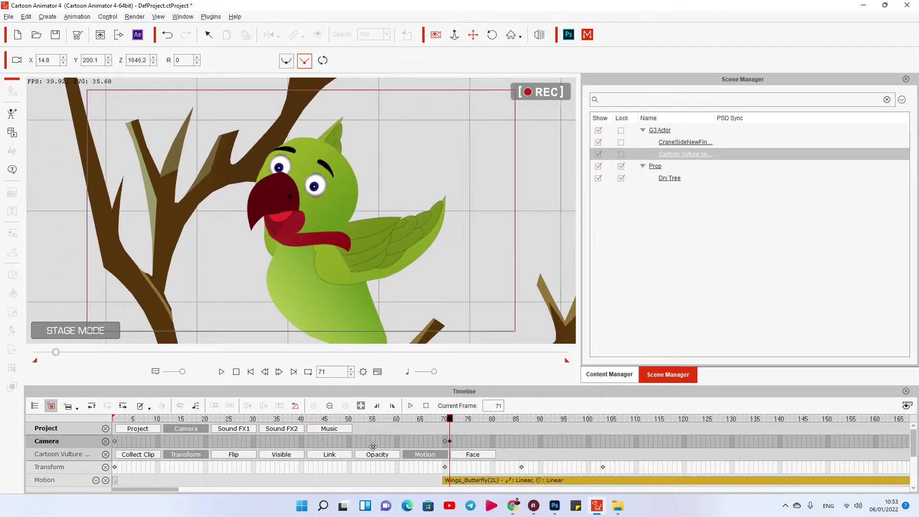
{"action": "left_click_drag", "start_coordinate": [355, 307], "coordinate": [357, 310]}
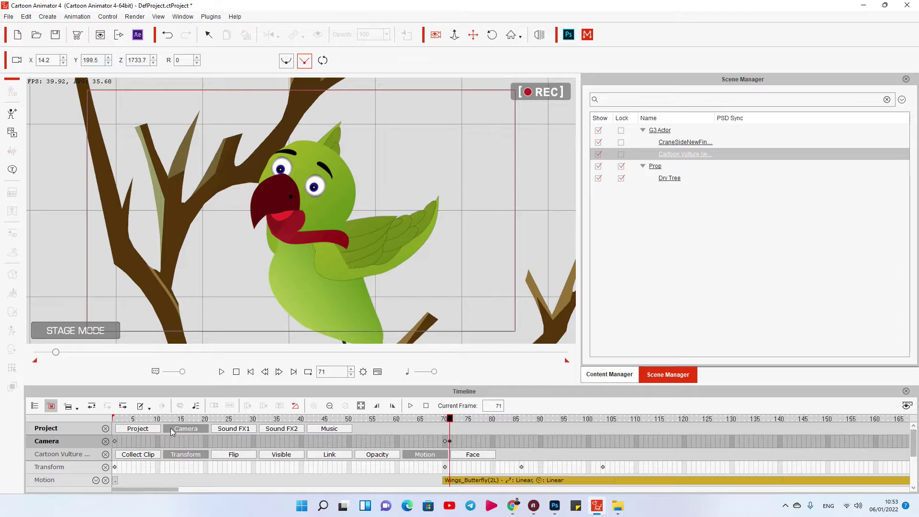
{"action": "key", "text": "space"}
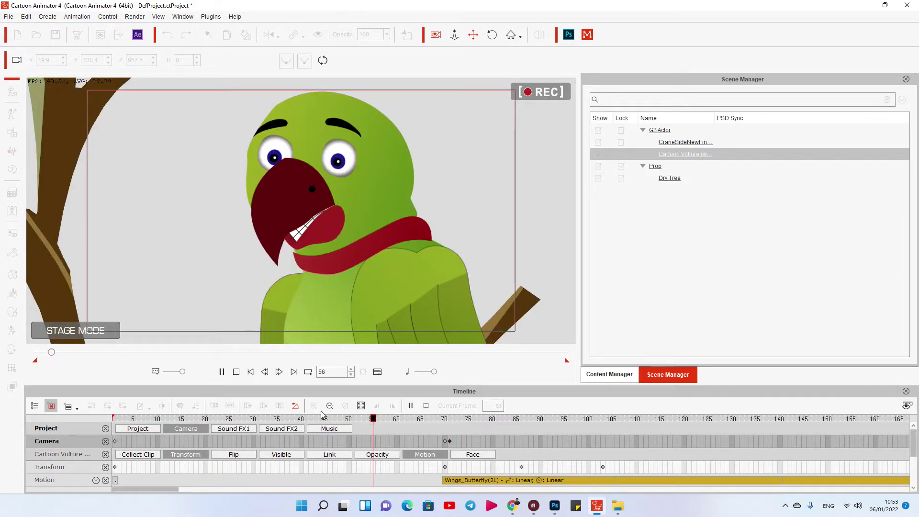
{"action": "key", "text": "space"}
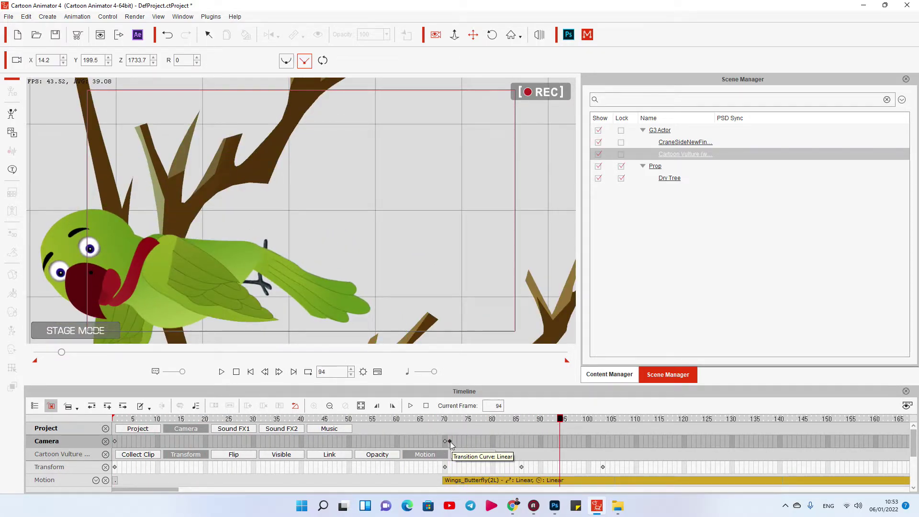
Step: Hold the camera at frame 82, pull it back at frame 83 to X -90.6, Y 140.9, Z 3297.5, and preview from frame 70
{"action": "left_click", "coordinate": [449, 441]}
{"action": "left_click_drag", "start_coordinate": [450, 418], "coordinate": [501, 426]}
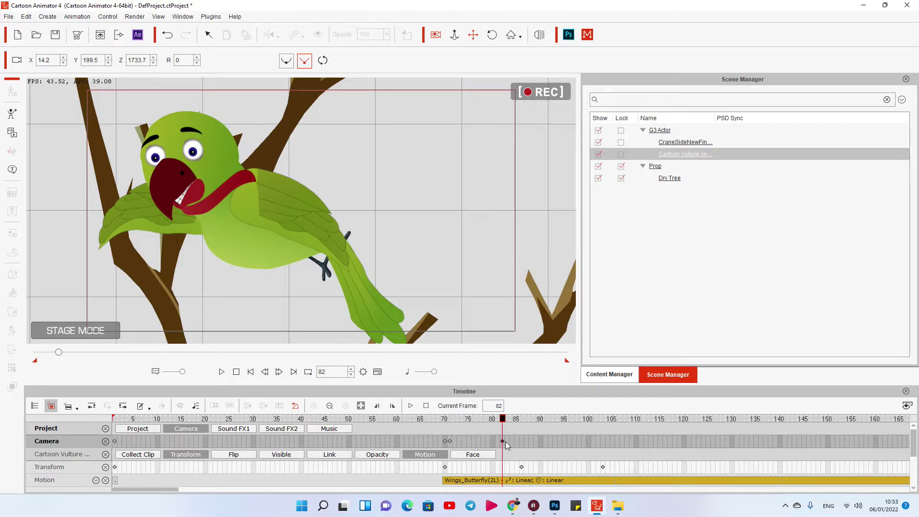
{"action": "left_click", "coordinate": [507, 442]}
{"action": "left_click_drag", "start_coordinate": [282, 279], "coordinate": [359, 277]}
{"action": "scroll", "coordinate": [359, 276], "scroll_direction": "down", "scroll_amount": 5}
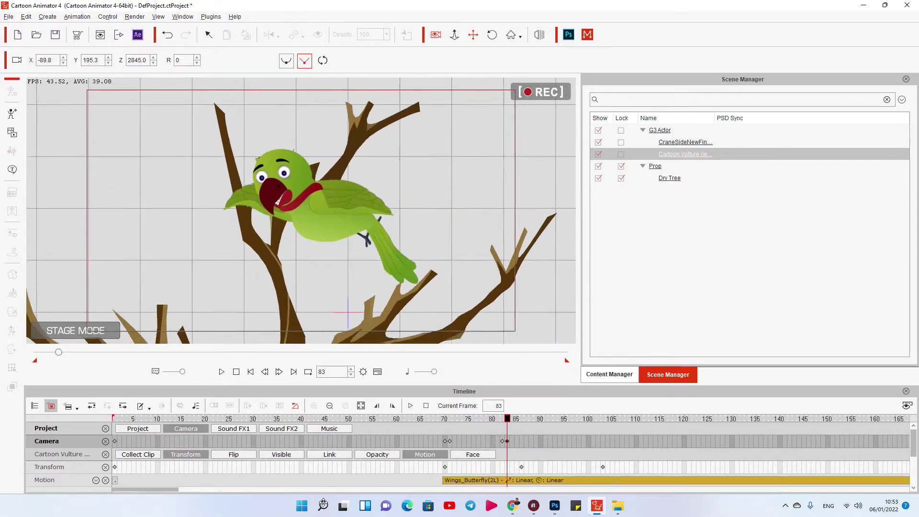
{"action": "left_click_drag", "start_coordinate": [317, 301], "coordinate": [318, 279]}
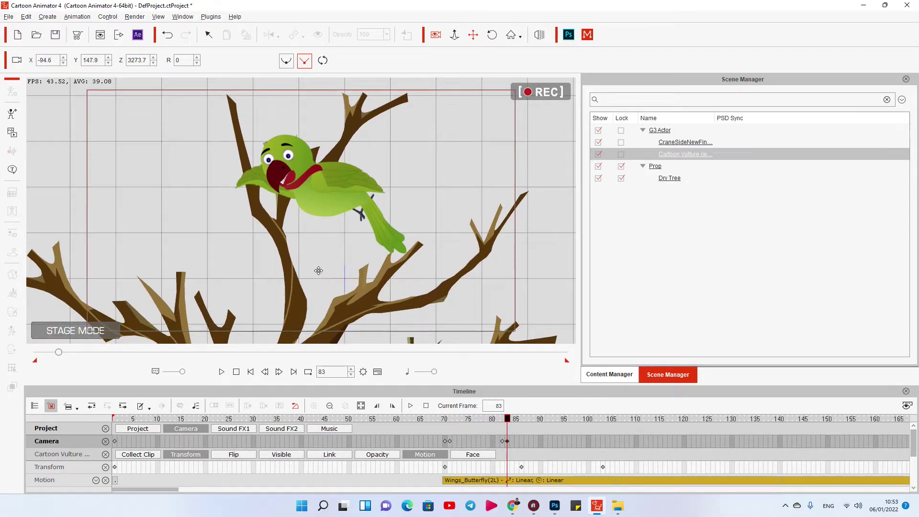
{"action": "scroll", "coordinate": [317, 279], "scroll_direction": "down", "scroll_amount": 2}
{"action": "left_click", "coordinate": [444, 441]}
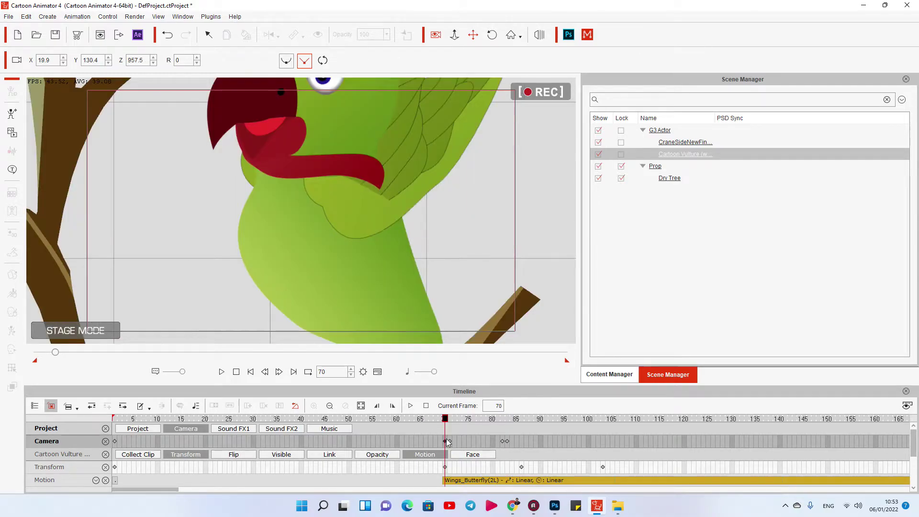
{"action": "key", "text": "space"}
{"action": "key", "text": "space"}
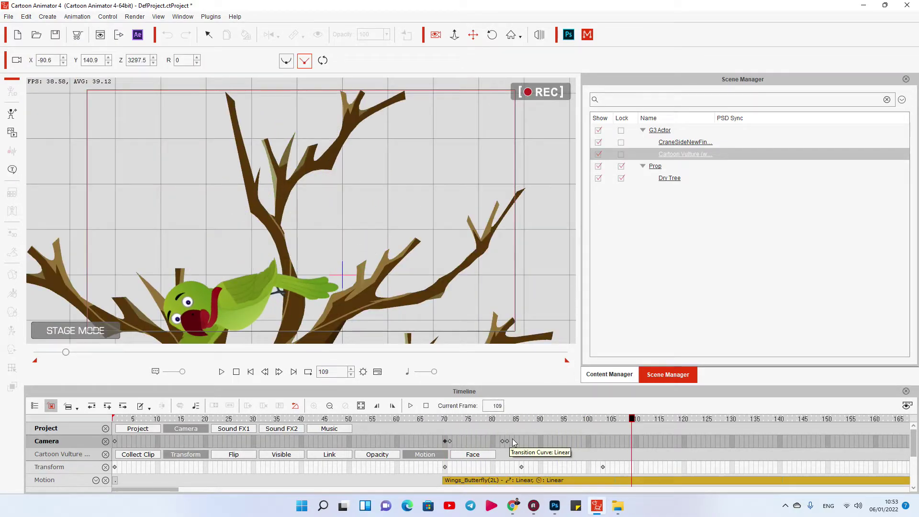
Step: At frame 122, move the camera to X -319.7, Y -214.2 to follow the diving parrot, and preview the move
{"action": "left_click", "coordinate": [507, 441]}
{"action": "left_click_drag", "start_coordinate": [512, 421], "coordinate": [692, 447]}
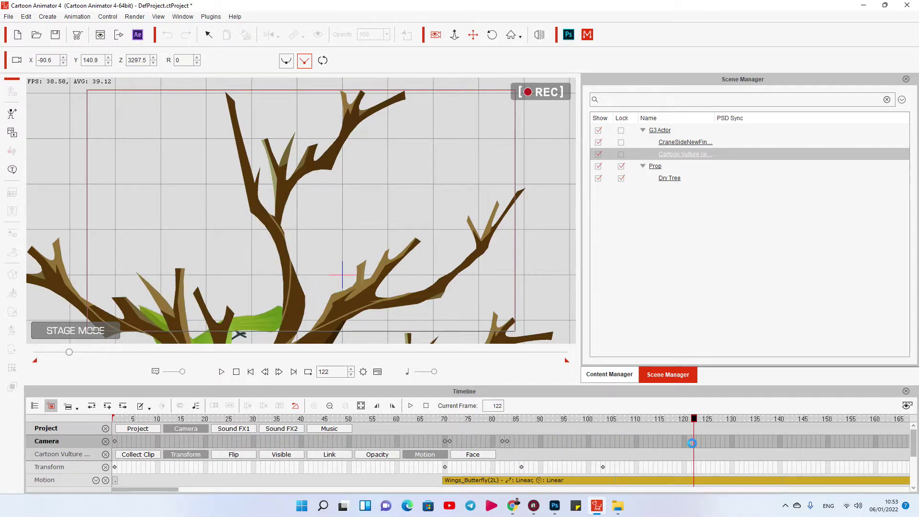
{"action": "left_click_drag", "start_coordinate": [358, 275], "coordinate": [455, 124]}
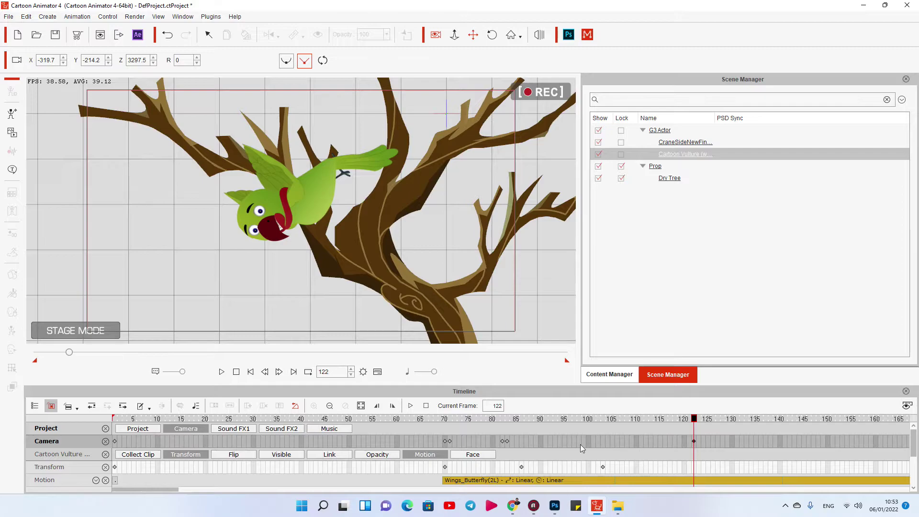
{"action": "key", "text": "space"}
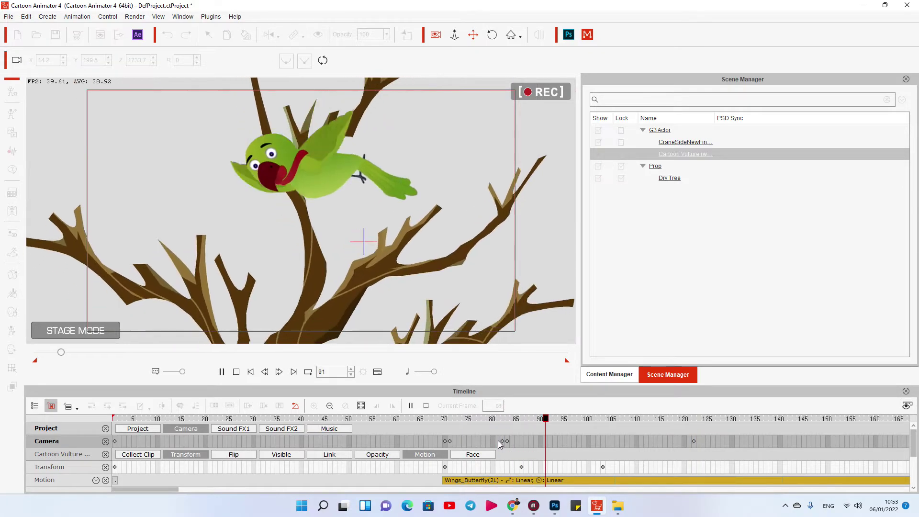
Step: Hold the camera at frame 142, pull it back at frame 143 to X -468.4, Y -506.6, Z 6296.2, and play back the shots
{"action": "left_click", "coordinate": [693, 441]}
{"action": "left_click", "coordinate": [699, 419]}
{"action": "left_click_drag", "start_coordinate": [749, 423], "coordinate": [790, 419]}
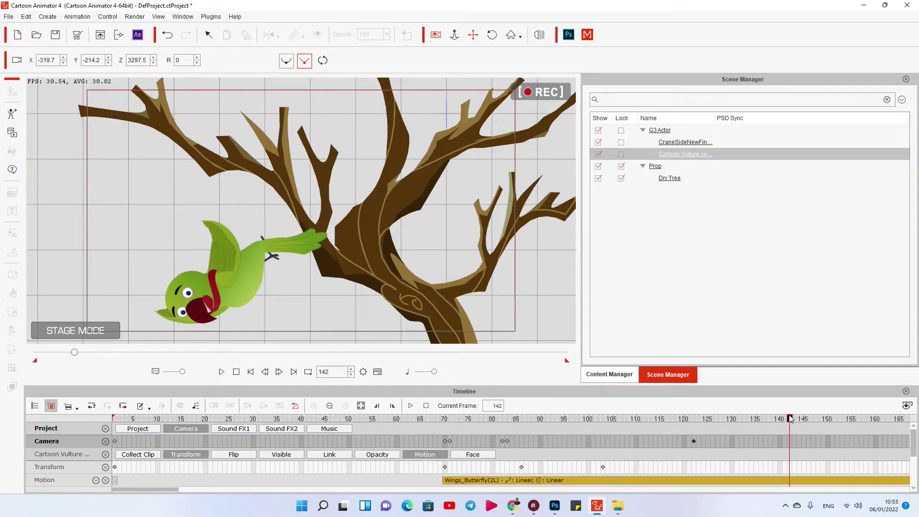
{"action": "left_click", "coordinate": [794, 442]}
{"action": "scroll", "coordinate": [283, 286], "scroll_direction": "down", "scroll_amount": 2}
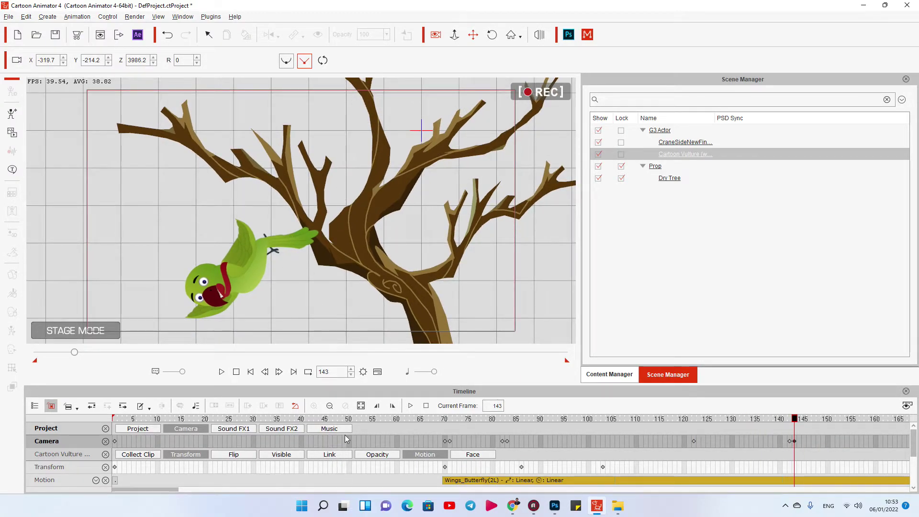
{"action": "scroll", "coordinate": [268, 187], "scroll_direction": "down", "scroll_amount": 4}
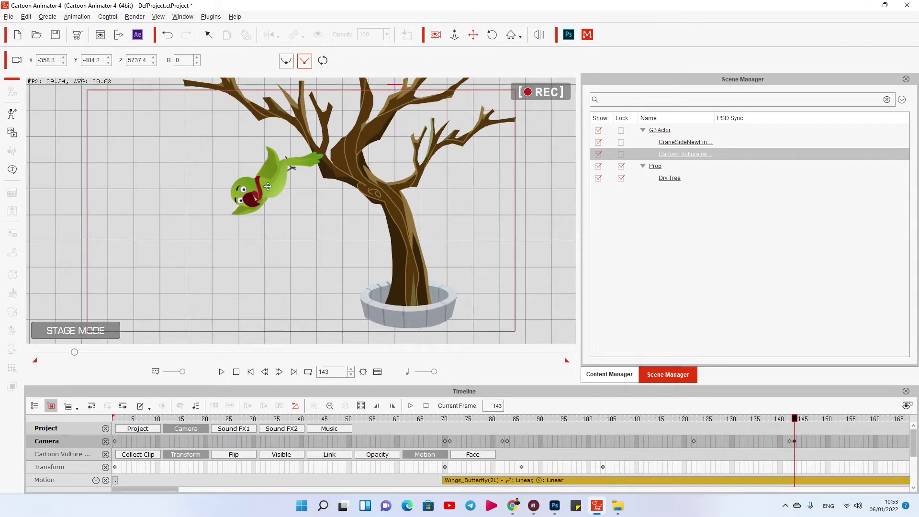
{"action": "scroll", "coordinate": [312, 252], "scroll_direction": "down", "scroll_amount": 1}
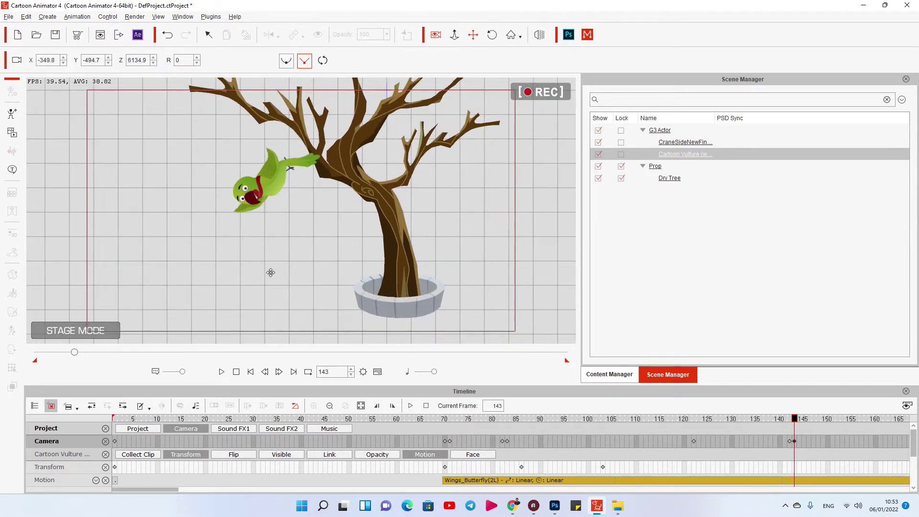
{"action": "left_click_drag", "start_coordinate": [312, 252], "coordinate": [311, 267]}
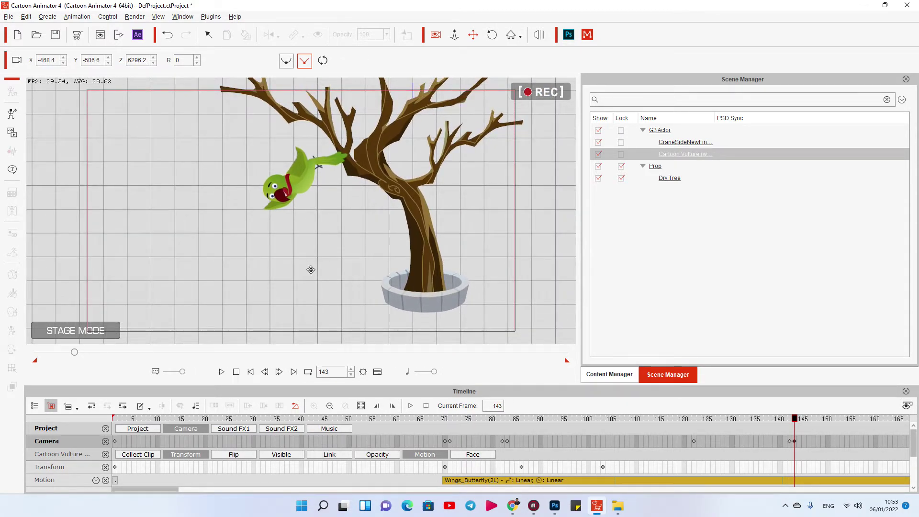
{"action": "left_click", "coordinate": [501, 418]}
{"action": "key", "text": "space"}
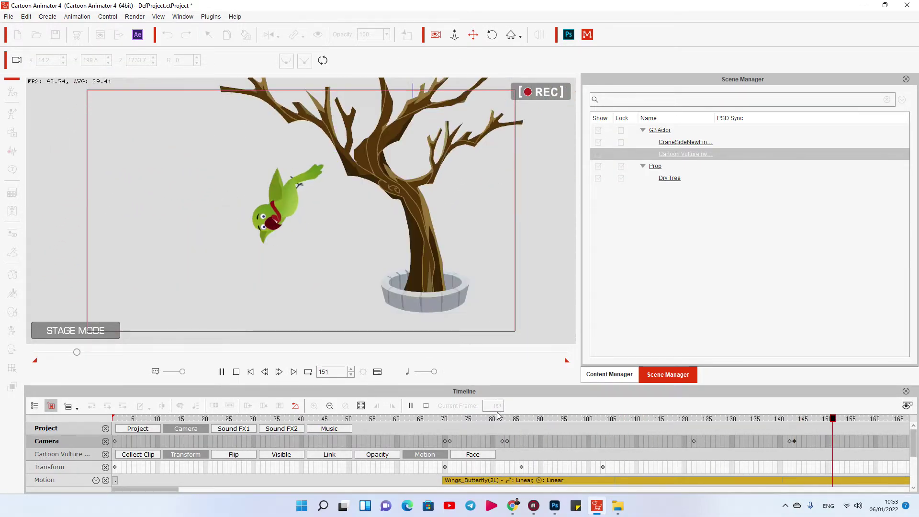
{"action": "key", "text": "space"}
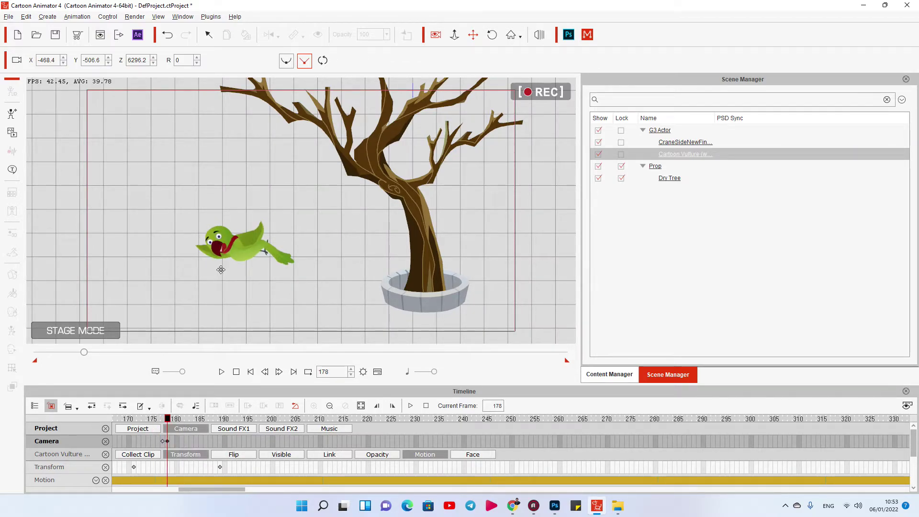
Step: At frame 178, move the camera in on the flying parrot to X -721.3, Y -691.6, Z 2506.1 and preview the landing
{"action": "scroll", "coordinate": [221, 287], "scroll_direction": "up", "scroll_amount": 5}
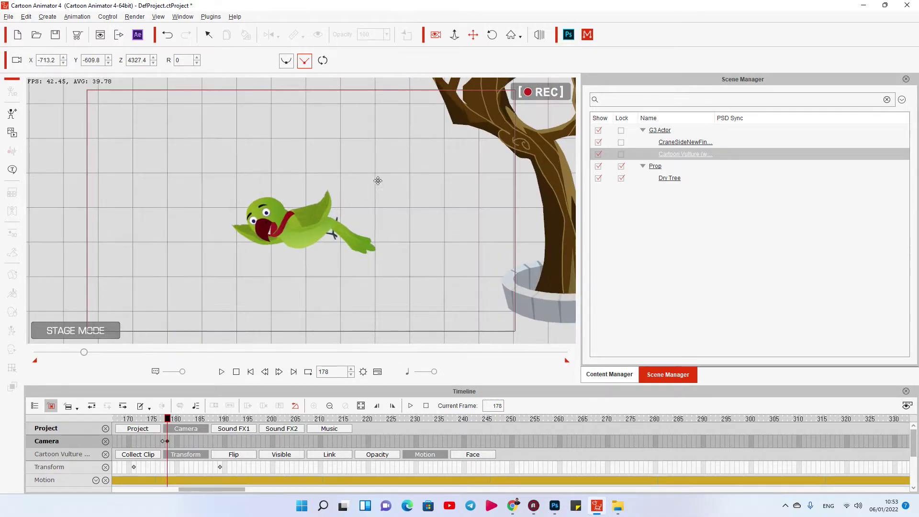
{"action": "scroll", "coordinate": [376, 265], "scroll_direction": "up", "scroll_amount": 4}
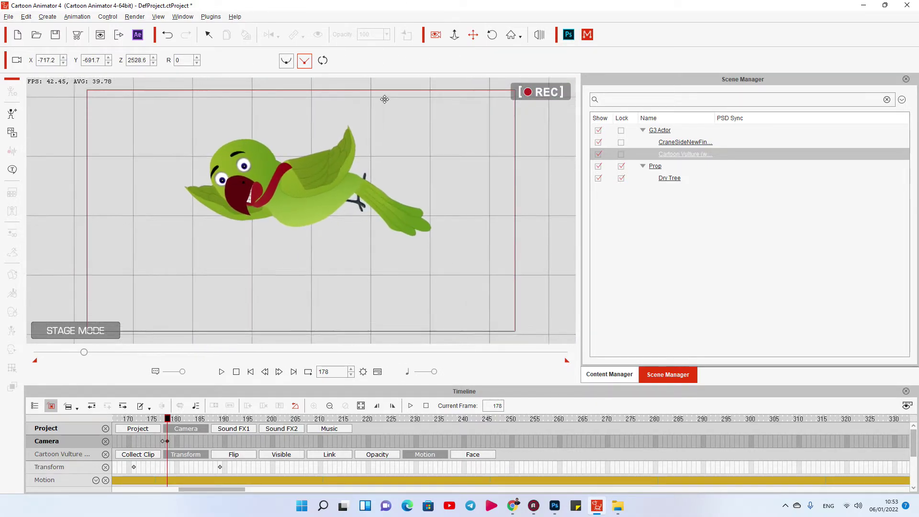
{"action": "left_click", "coordinate": [145, 420]}
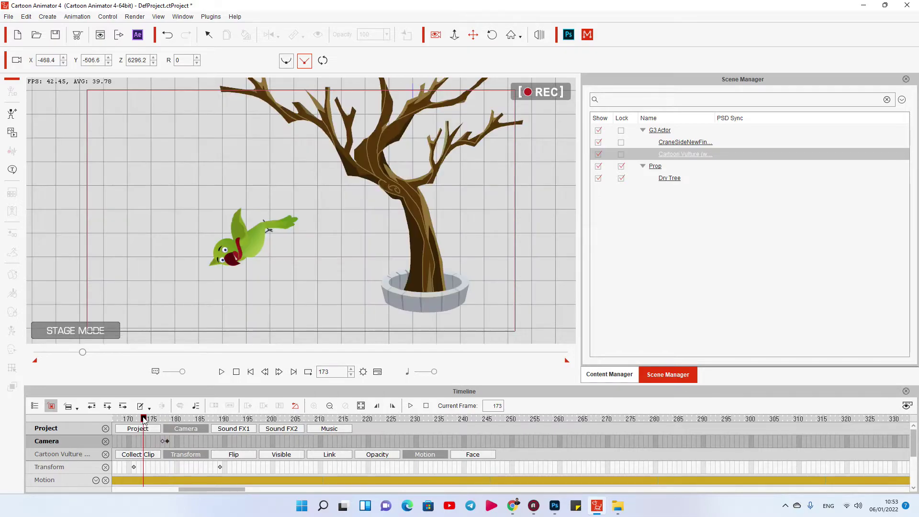
{"action": "key", "text": "space"}
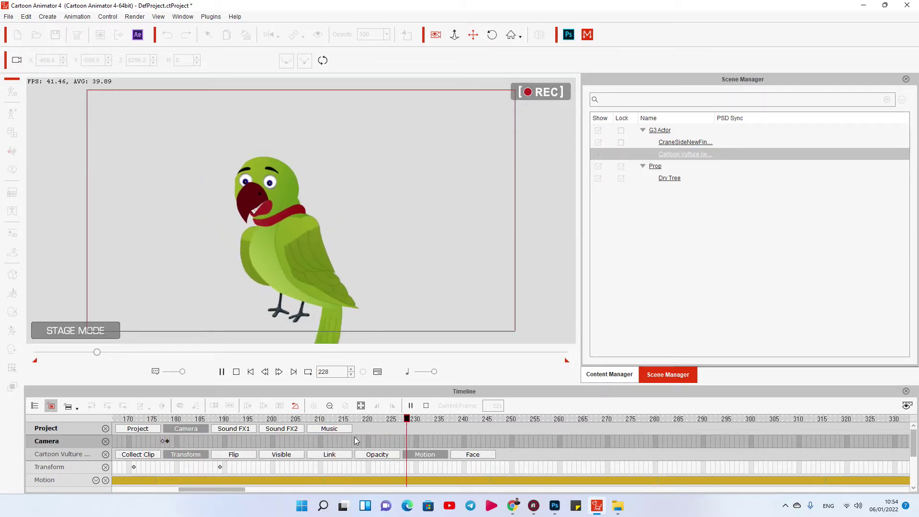
Step: Hold the camera at frame 219, move it in on the landed parrot at frame 220 to X -771.2, Y -697.1, Z 1567.3, and preview
{"action": "left_click", "coordinate": [421, 420]}
{"action": "left_click_drag", "start_coordinate": [397, 424], "coordinate": [367, 445]}
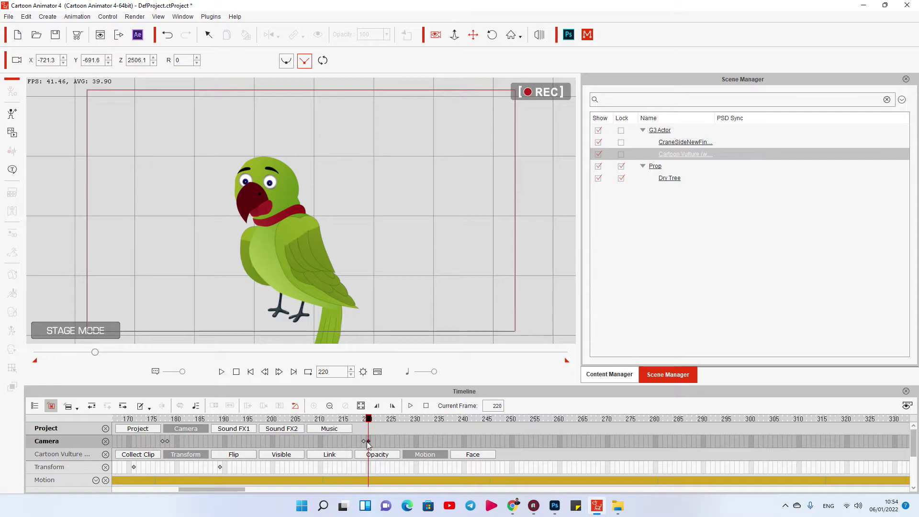
{"action": "scroll", "coordinate": [322, 300], "scroll_direction": "up", "scroll_amount": 5}
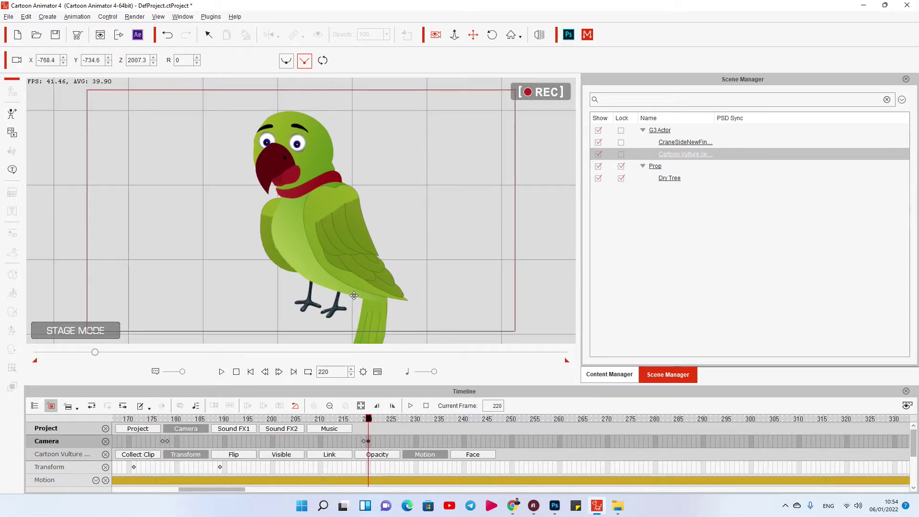
{"action": "scroll", "coordinate": [354, 295], "scroll_direction": "up", "scroll_amount": 3}
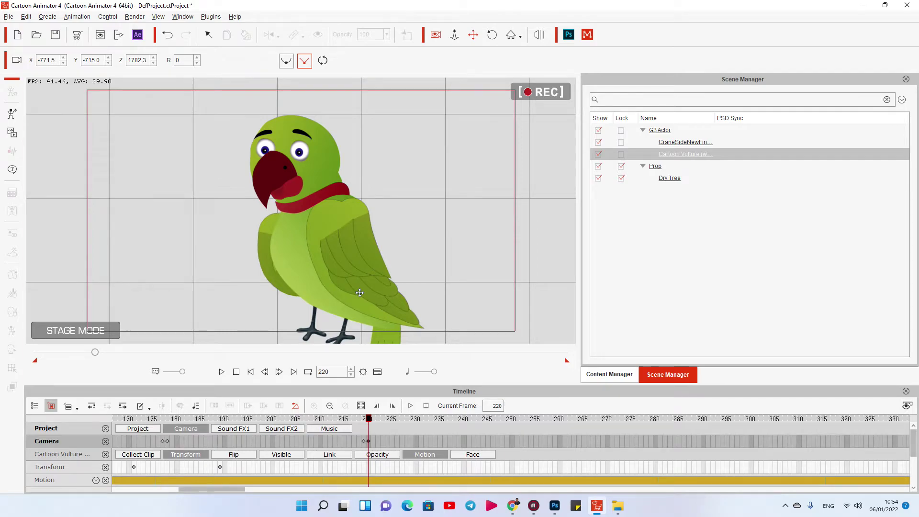
{"action": "scroll", "coordinate": [360, 292], "scroll_direction": "up", "scroll_amount": 3}
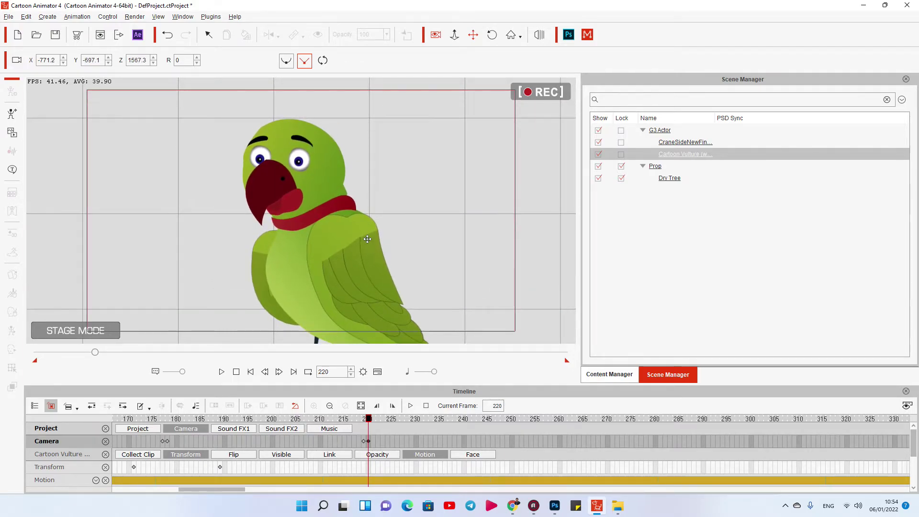
{"action": "key", "text": "space"}
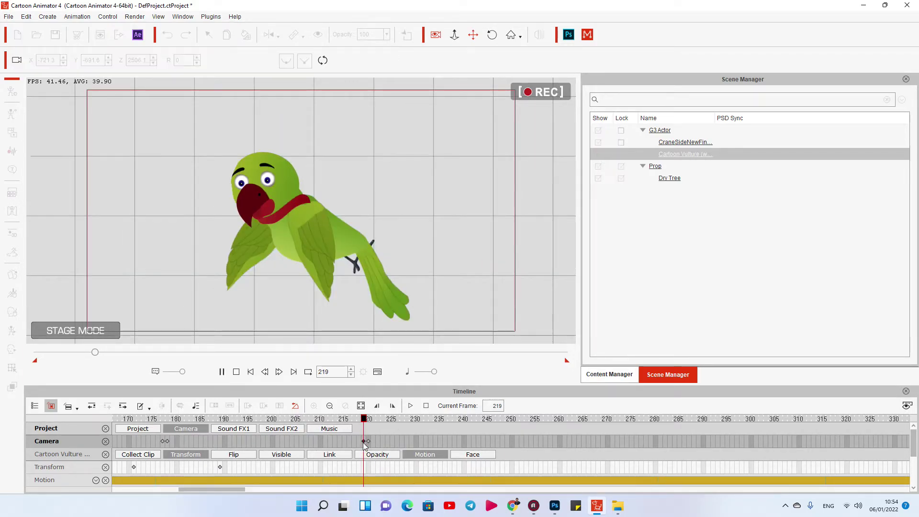
Step: Hold the camera at frame 250, pull it back at frame 408 to X -624.0, Y -482.0, Z 8557.2, preview, and rewind to frame 1
{"action": "left_click", "coordinate": [511, 443]}
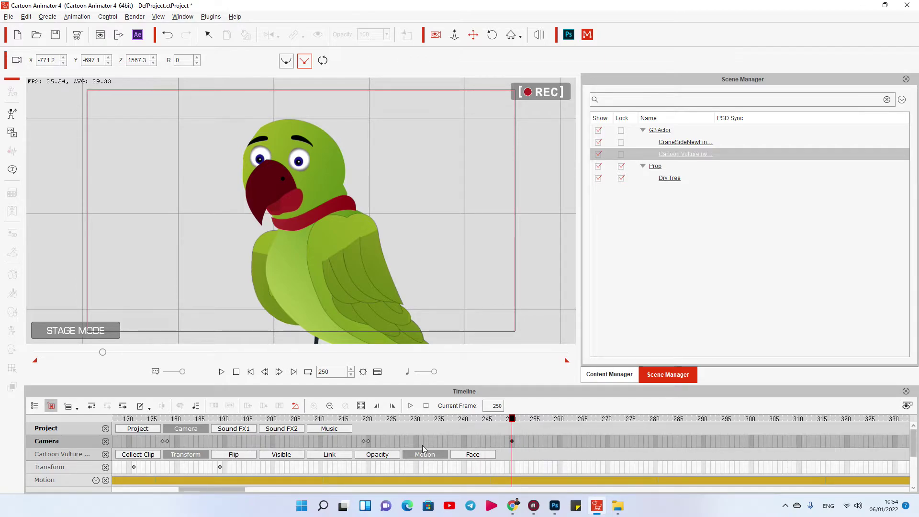
{"action": "scroll", "coordinate": [423, 448], "scroll_direction": "down", "scroll_amount": 5}
{"action": "left_click_drag", "start_coordinate": [183, 420], "coordinate": [221, 420]}
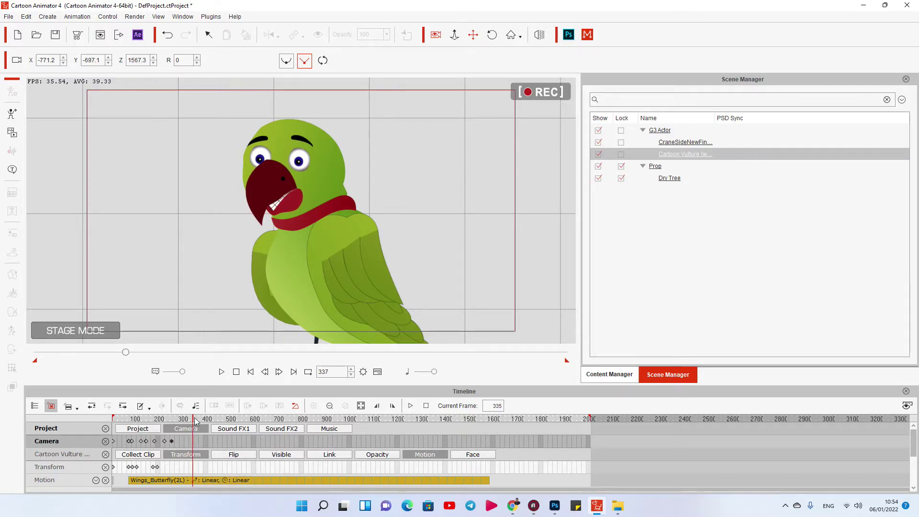
{"action": "left_click_drag", "start_coordinate": [198, 420], "coordinate": [203, 420]}
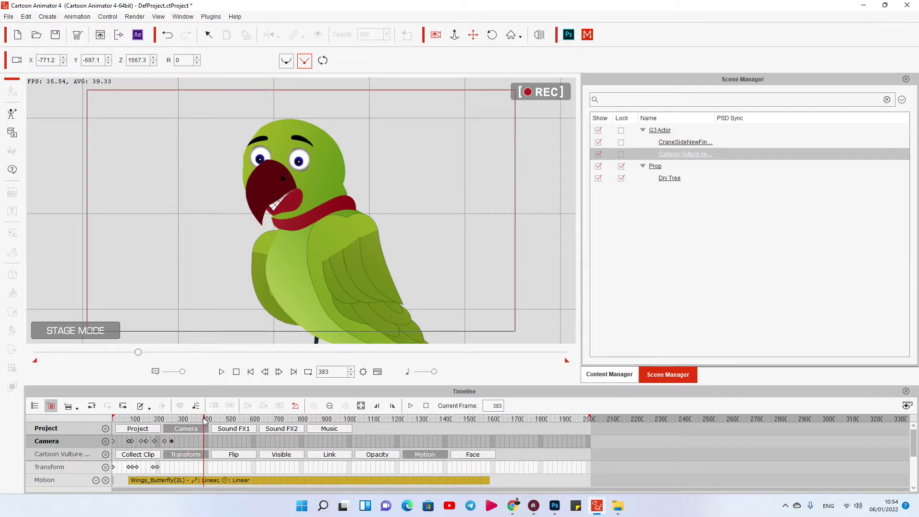
{"action": "scroll", "coordinate": [217, 442], "scroll_direction": "up", "scroll_amount": 5}
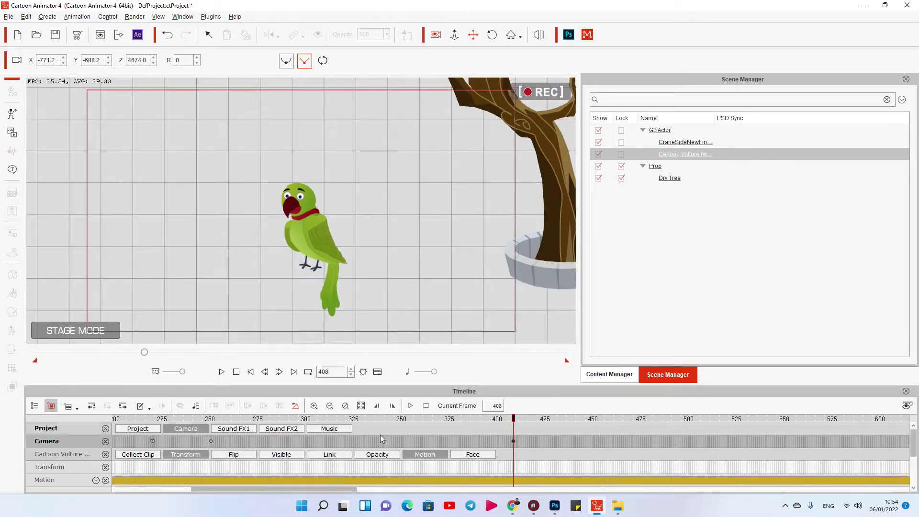
{"action": "scroll", "coordinate": [378, 323], "scroll_direction": "down", "scroll_amount": 5}
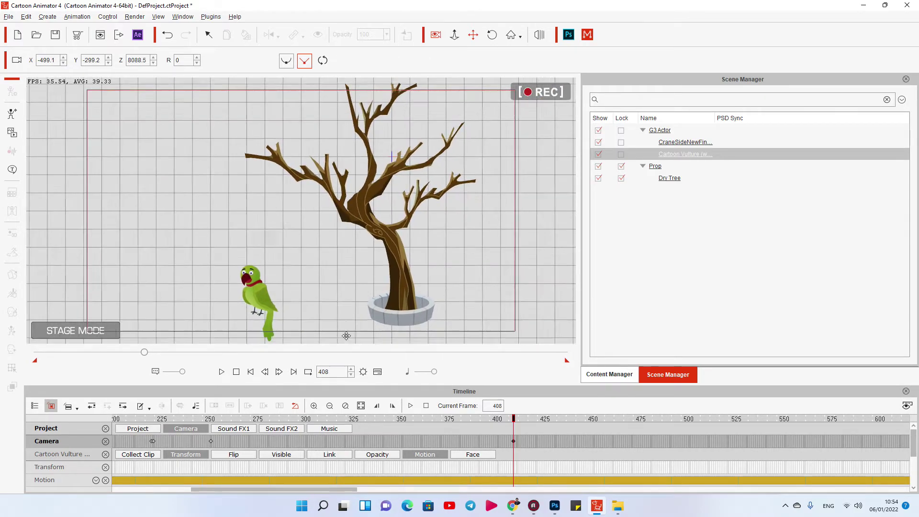
{"action": "left_click_drag", "start_coordinate": [346, 336], "coordinate": [369, 260]}
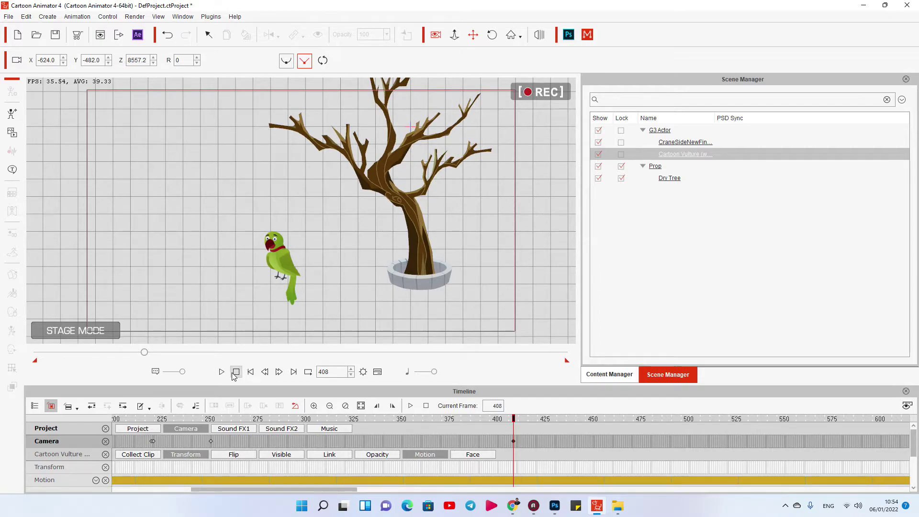
{"action": "left_click", "coordinate": [222, 371]}
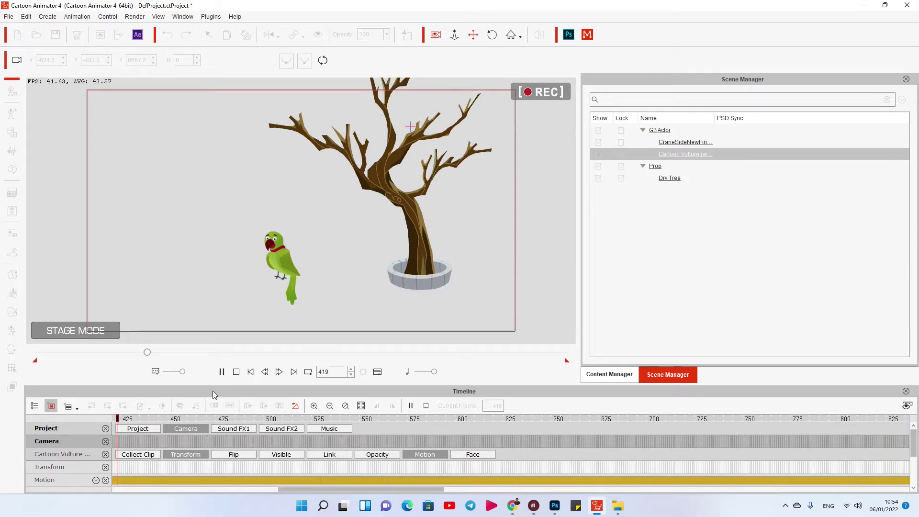
{"action": "key", "text": "space"}
{"action": "left_click_drag", "start_coordinate": [191, 425], "coordinate": [52, 419]}
{"action": "left_click", "coordinate": [235, 375]}
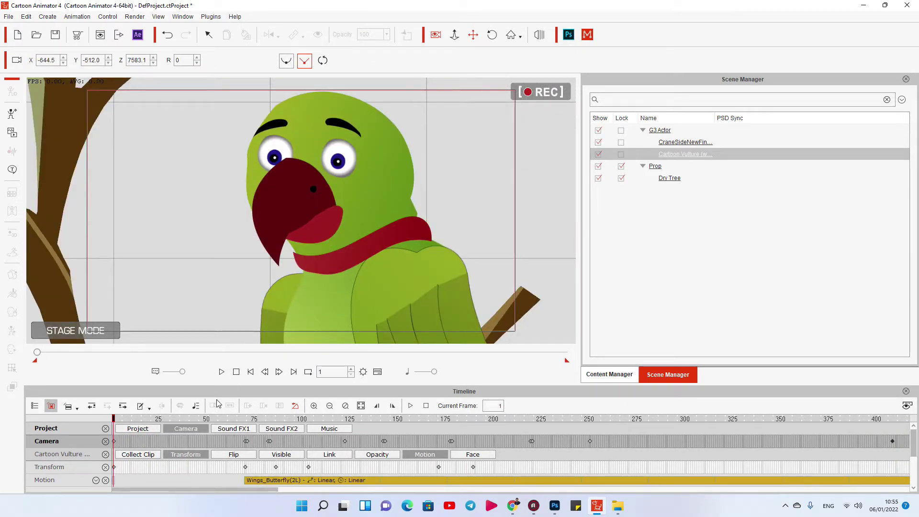
Step: At frame 228, select the standing parrot and browse the motion templates under 1_G3 Human, _Turners_Male, Side
{"action": "left_click_drag", "start_coordinate": [344, 419], "coordinate": [531, 415]}
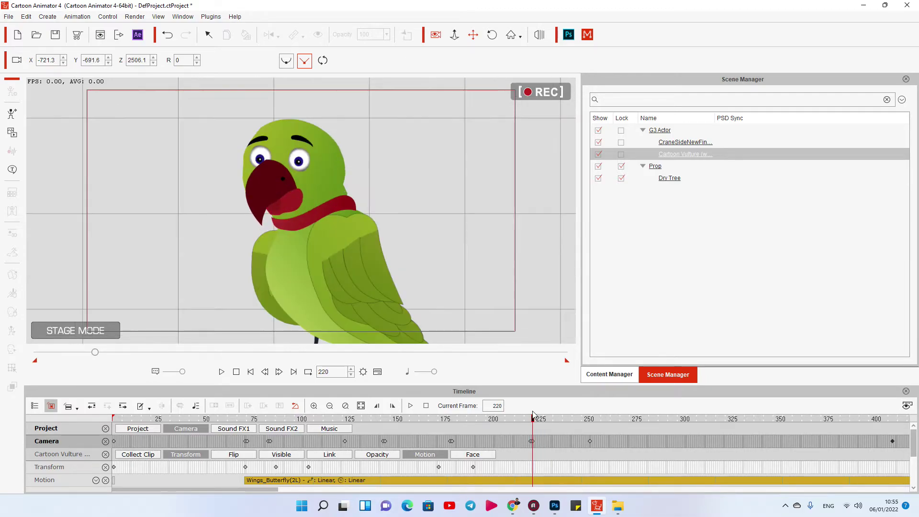
{"action": "left_click_drag", "start_coordinate": [532, 414], "coordinate": [548, 414]}
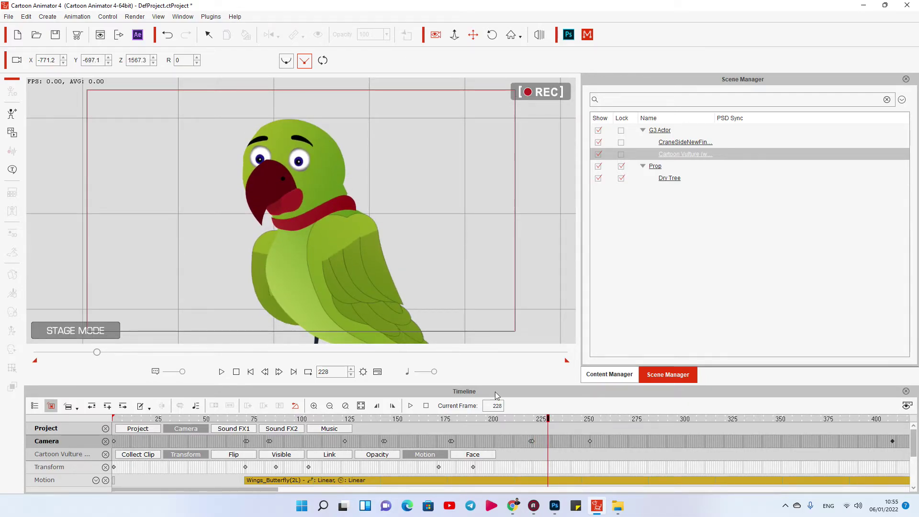
{"action": "left_click", "coordinate": [361, 280]}
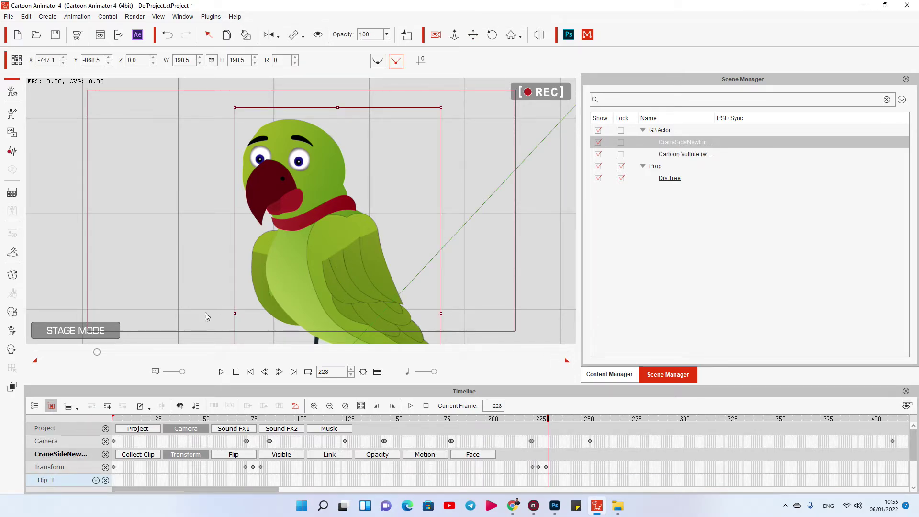
{"action": "left_click", "coordinate": [615, 372]}
{"action": "left_click", "coordinate": [590, 206]}
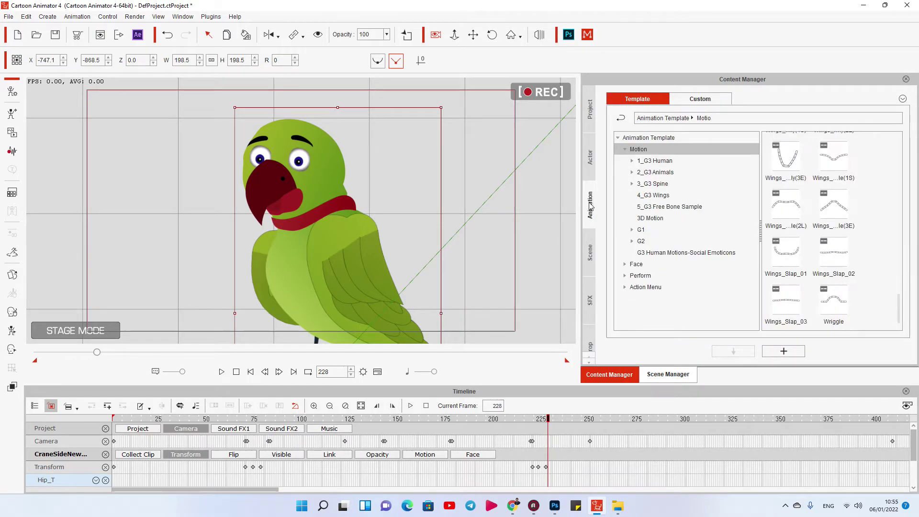
{"action": "left_click", "coordinate": [632, 161]}
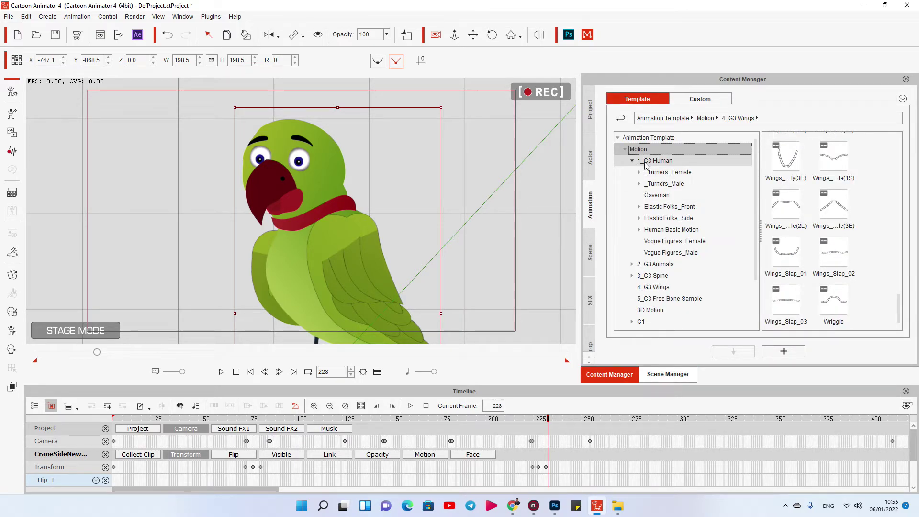
{"action": "left_click", "coordinate": [639, 183]}
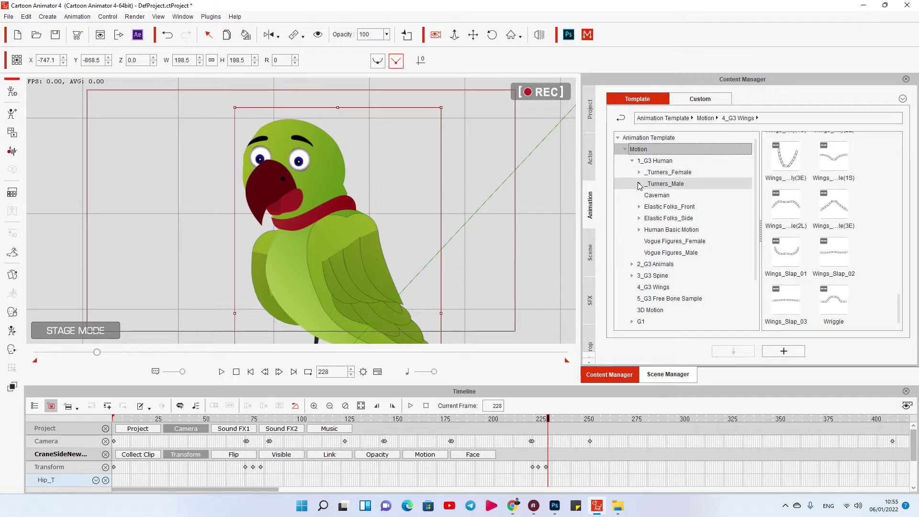
{"action": "left_click", "coordinate": [657, 208]}
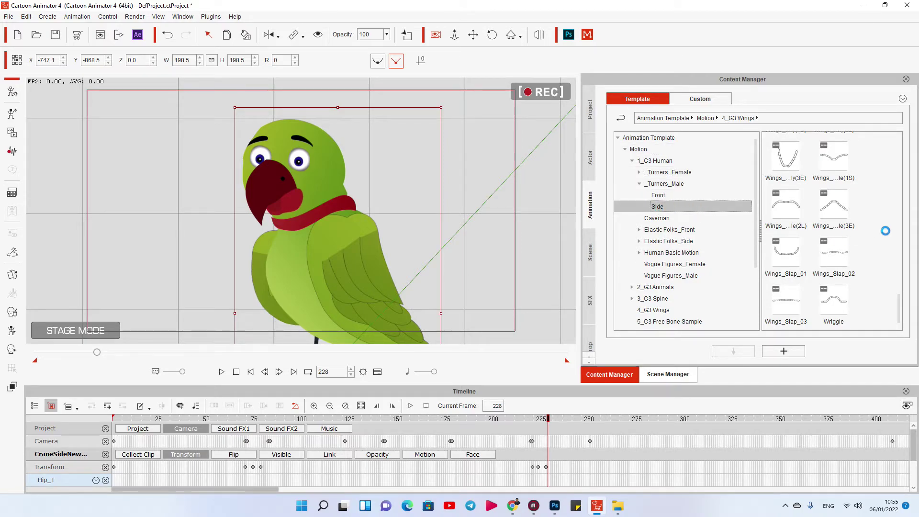
{"action": "left_click_drag", "start_coordinate": [898, 161], "coordinate": [903, 233]}
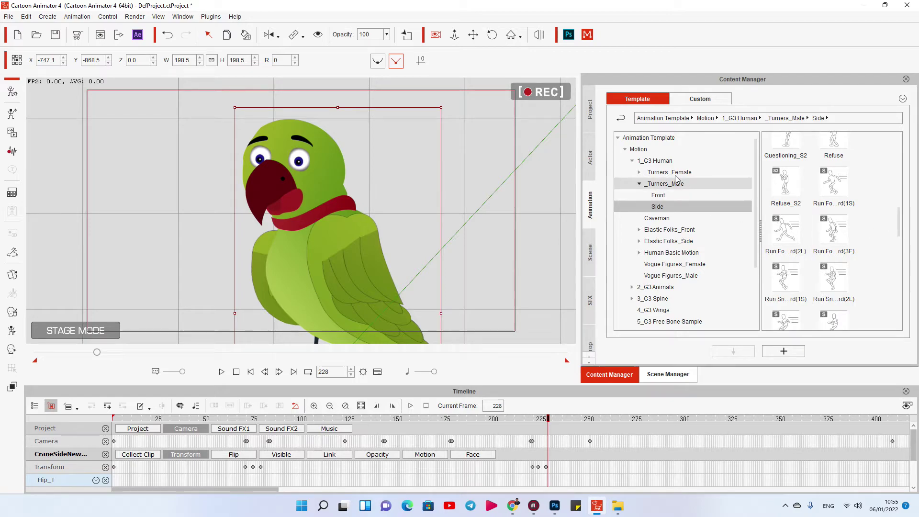
Step: Locate the motion templates on disk in File Explorer and search the Motion folder for "talking"
{"action": "right_click", "coordinate": [660, 162]}
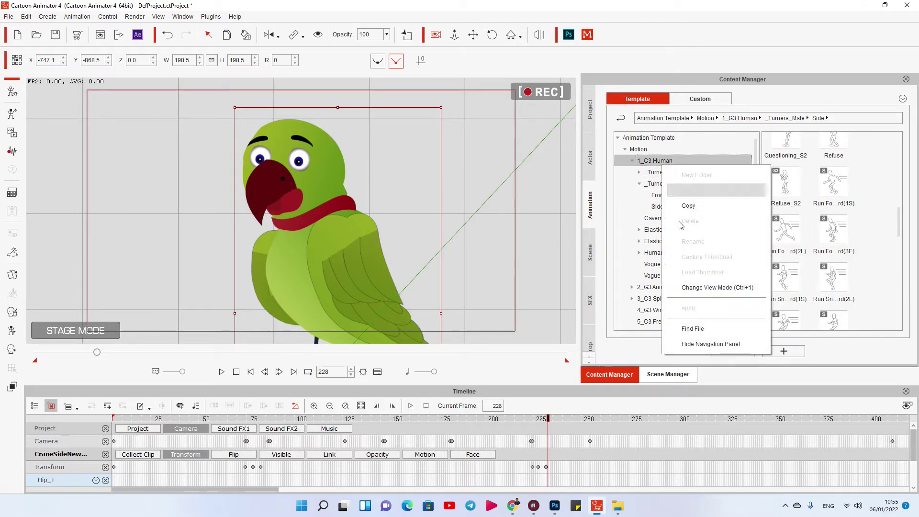
{"action": "left_click", "coordinate": [709, 330]}
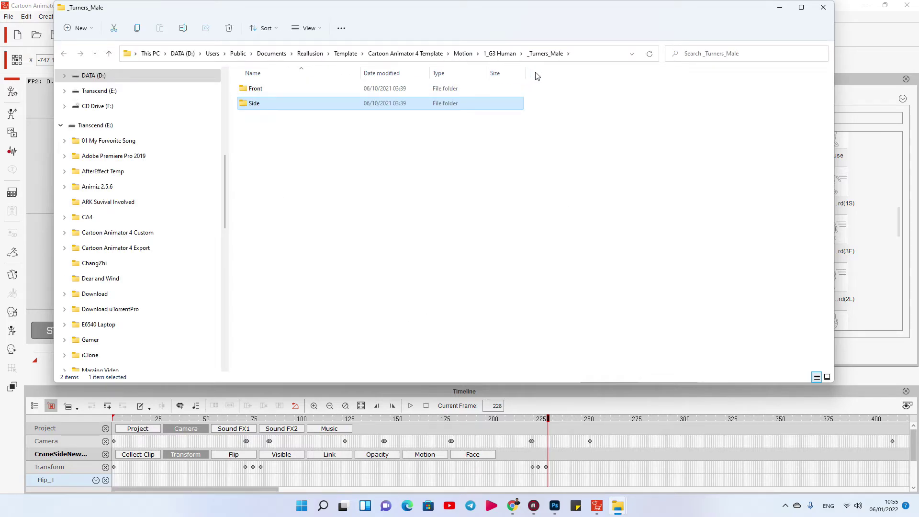
{"action": "left_click", "coordinate": [499, 54]}
{"action": "left_click", "coordinate": [463, 54]}
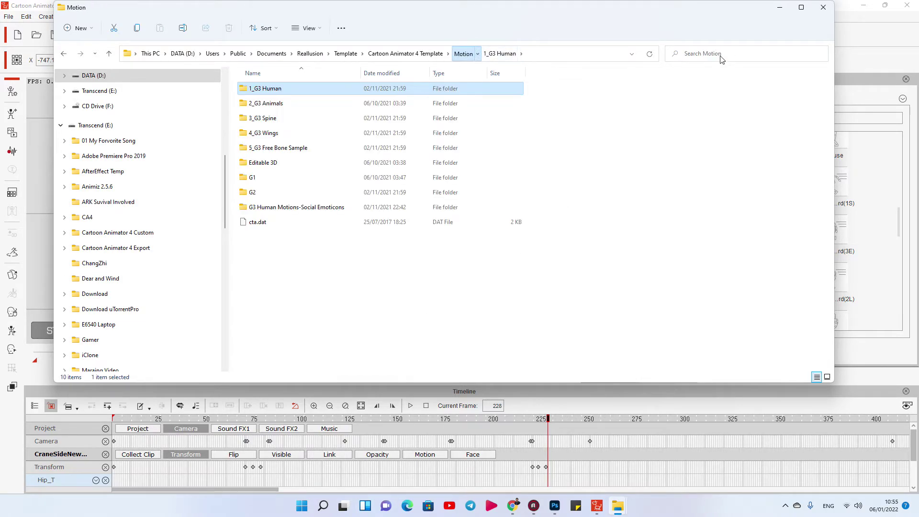
{"action": "left_click", "coordinate": [721, 57]}
{"action": "type", "text": "ta"}
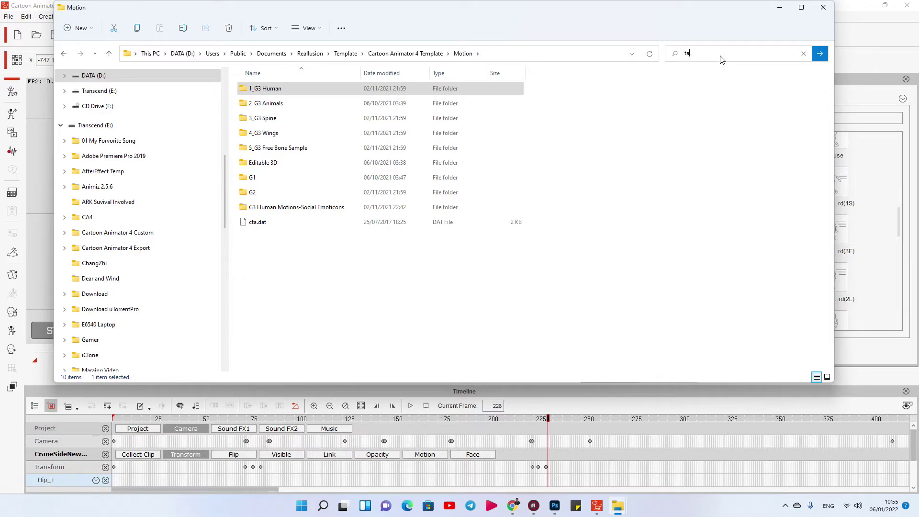
{"action": "type", "text": "lking"}
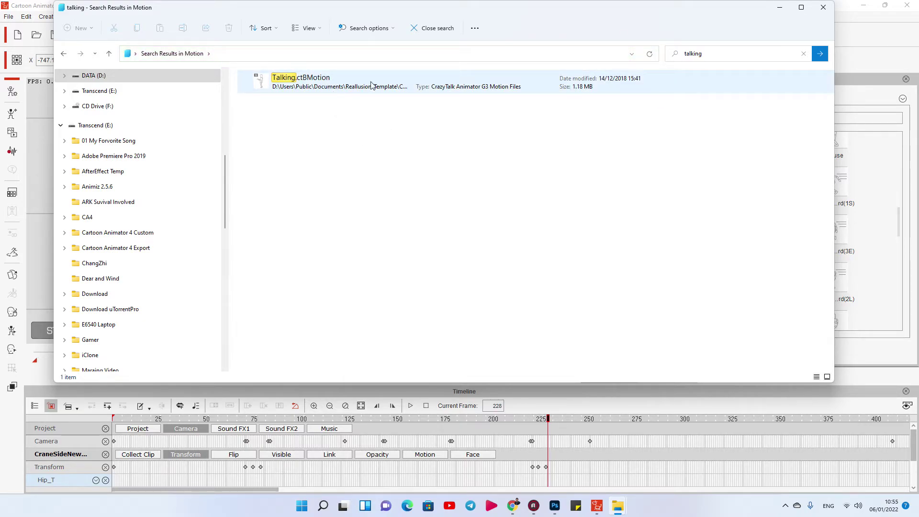
Step: Apply the Talking.ctBMotion file to the standing parrot at frame 228 and play it back
{"action": "left_click_drag", "start_coordinate": [498, 12], "coordinate": [715, 273]}
{"action": "left_click_drag", "start_coordinate": [481, 270], "coordinate": [375, 317]}
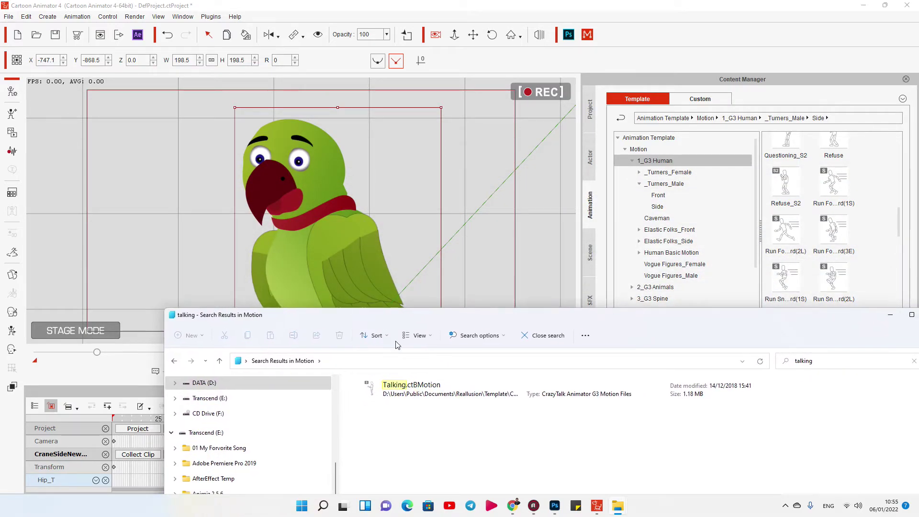
{"action": "left_click", "coordinate": [420, 393]}
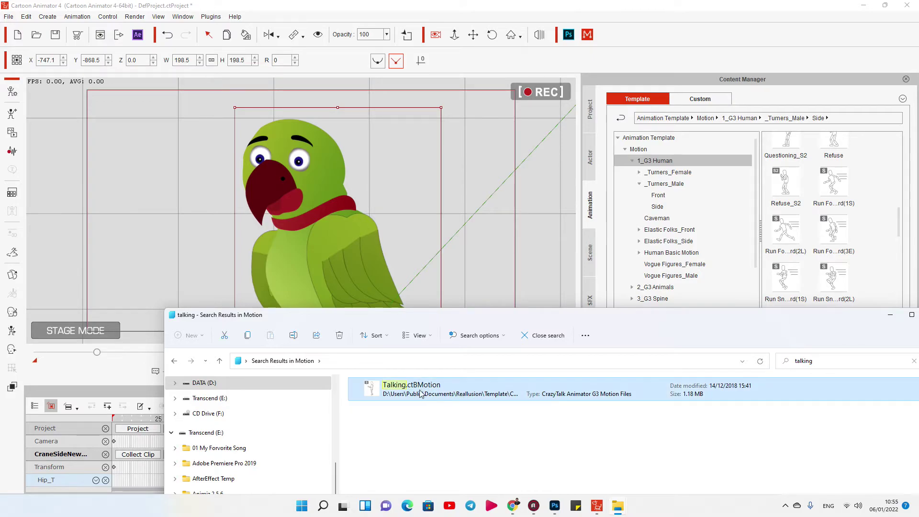
{"action": "left_click_drag", "start_coordinate": [322, 242], "coordinate": [321, 241]}
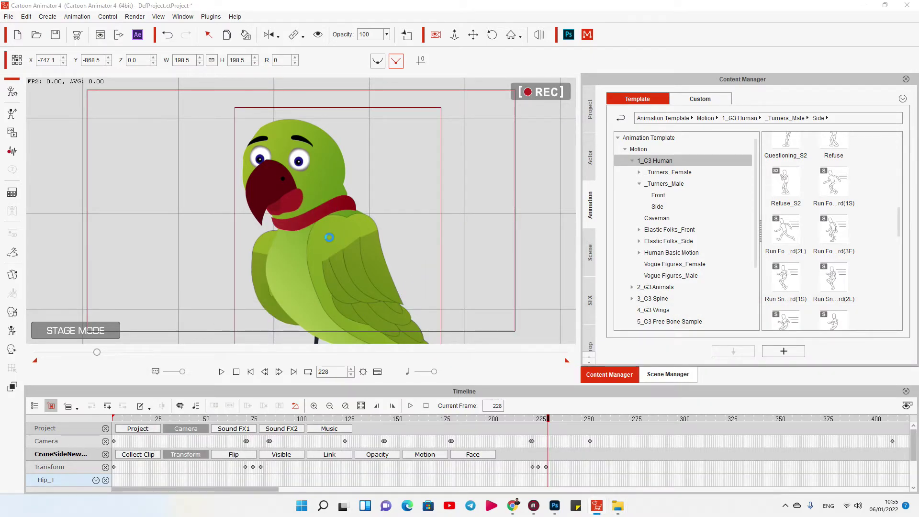
{"action": "key", "text": "space"}
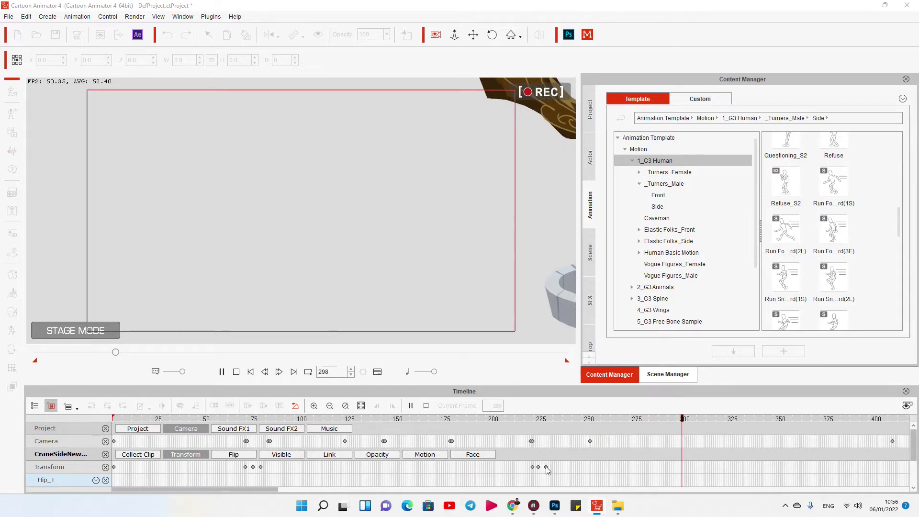
{"action": "key", "text": "ctrl+o"}
{"action": "key", "text": "Escape"}
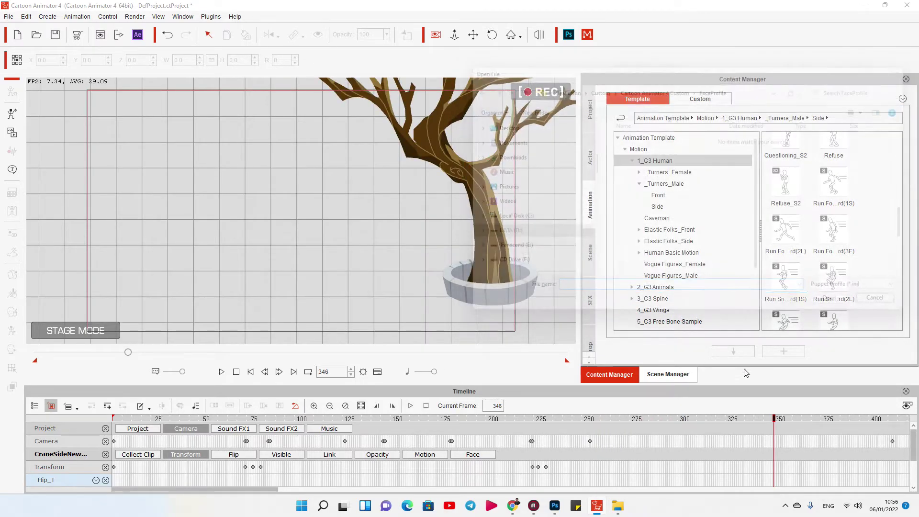
{"action": "key", "text": "alt+Tab"}
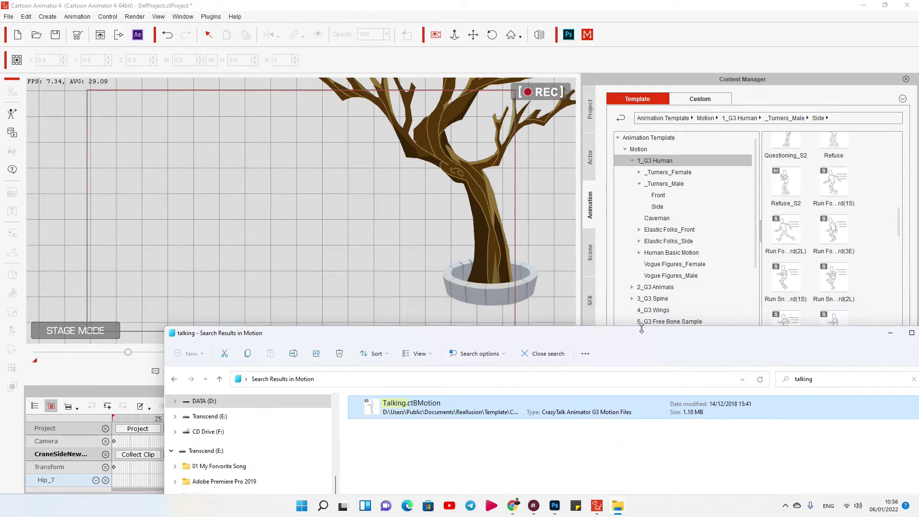
{"action": "left_click_drag", "start_coordinate": [632, 316], "coordinate": [342, 306]}
{"action": "left_click", "coordinate": [652, 304]}
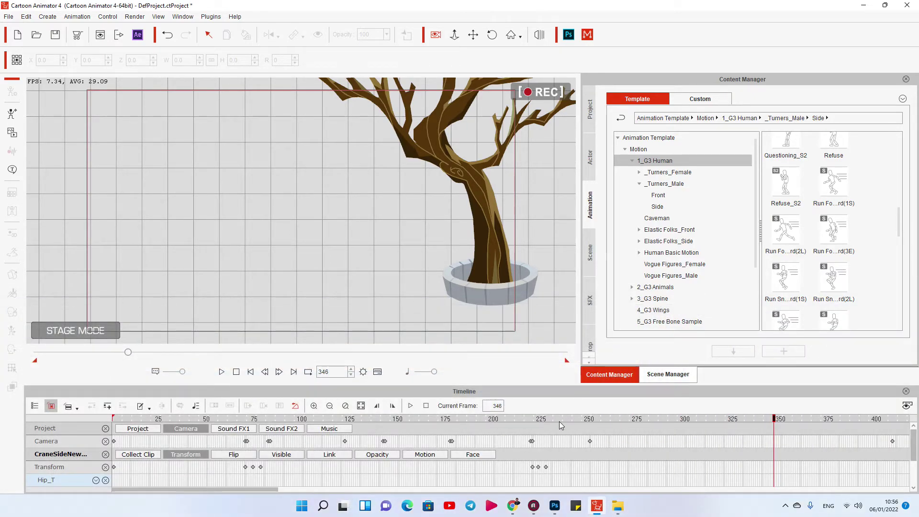
Step: Select the parrot at frame 227, show its Motion track and select the Talking clip
{"action": "left_click", "coordinate": [547, 420]}
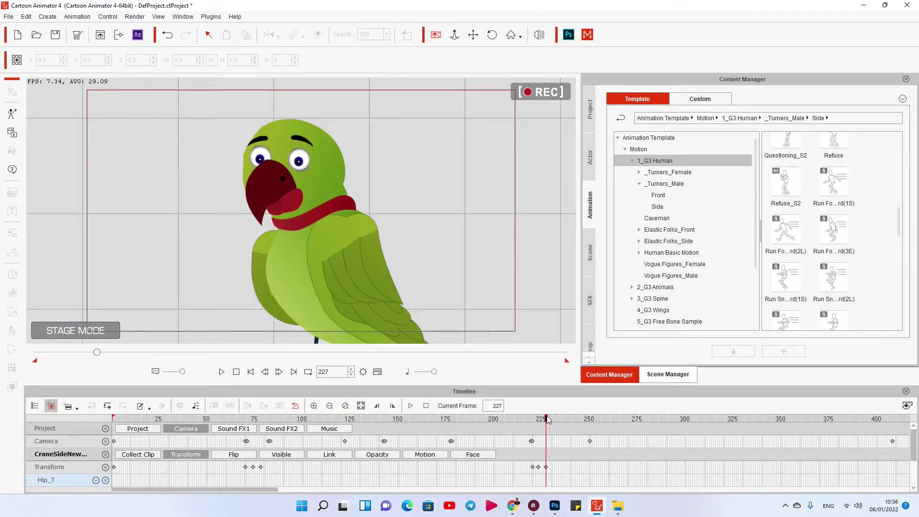
{"action": "left_click", "coordinate": [325, 260]}
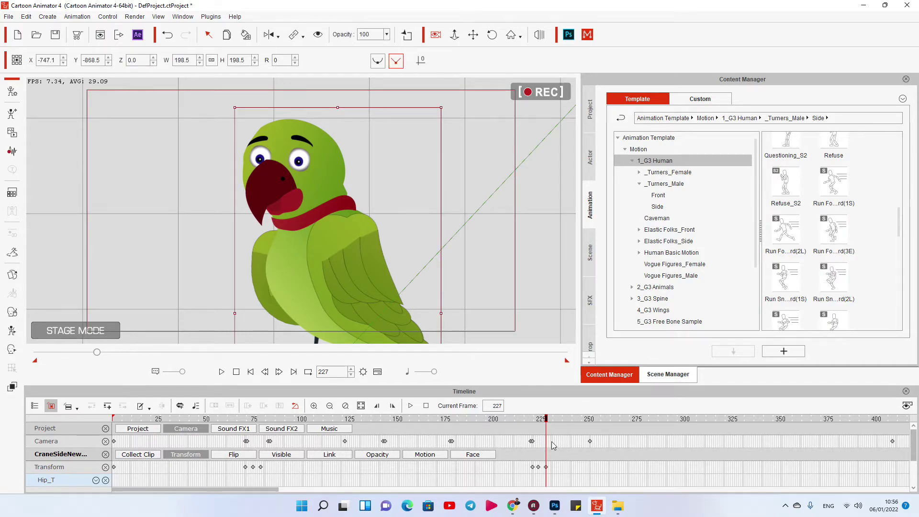
{"action": "scroll", "coordinate": [554, 438], "scroll_direction": "up", "scroll_amount": 2}
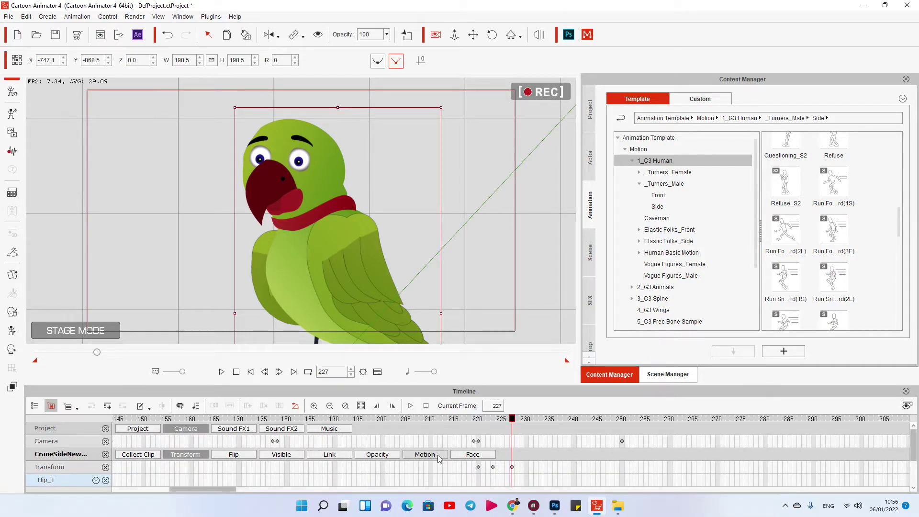
{"action": "left_click", "coordinate": [424, 454]}
{"action": "left_click", "coordinate": [515, 479]}
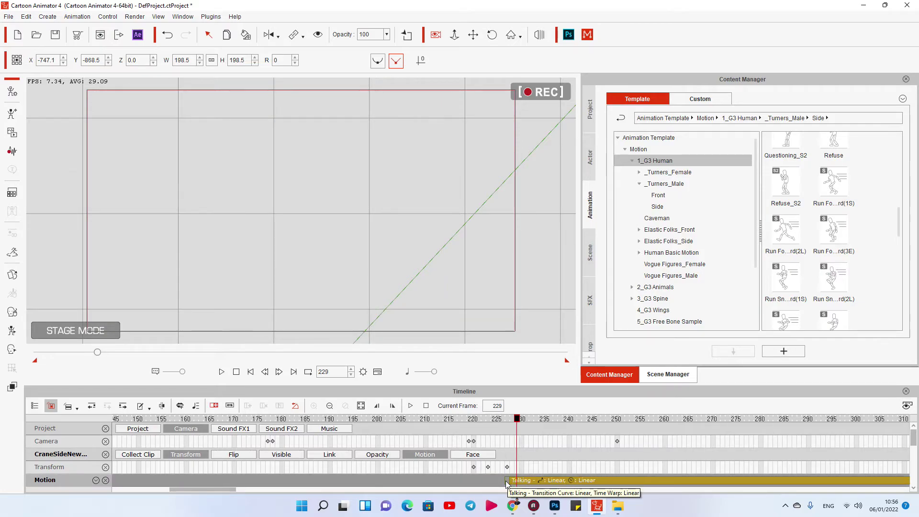
Step: Shift the camera view at frame 227 and select the camera key at that frame
{"action": "mouse_move", "coordinate": [508, 419]}
{"action": "left_mouse_down"}
{"action": "mouse_move", "coordinate": [498, 422]}
{"action": "mouse_move", "coordinate": [508, 425]}
{"action": "left_mouse_up"}
{"action": "left_click_drag", "start_coordinate": [414, 197], "coordinate": [432, 294]}
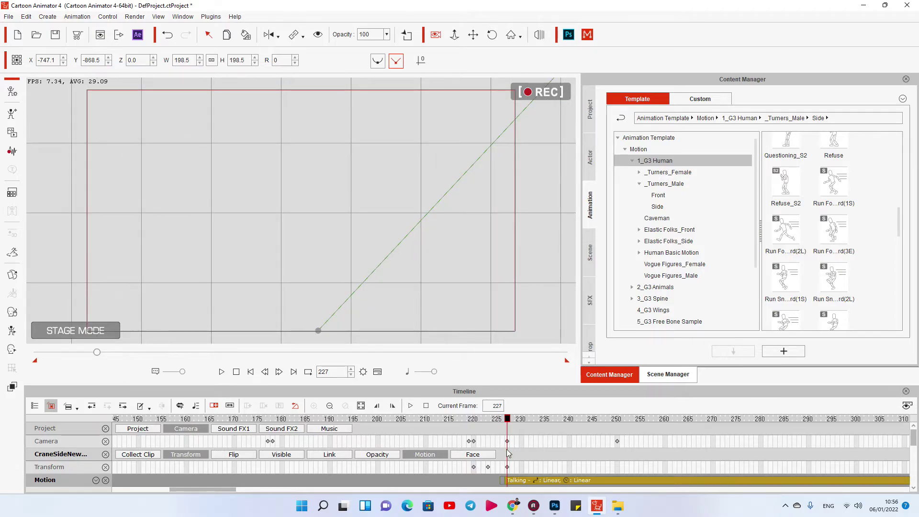
{"action": "left_click", "coordinate": [472, 441]}
{"action": "left_click", "coordinate": [507, 441]}
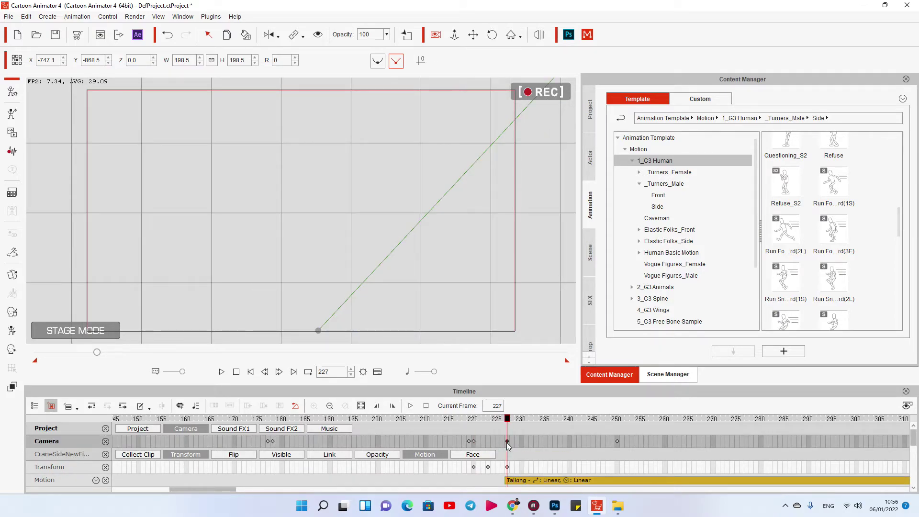
Step: Turn off camera recording mode and bring the displaced parrot and the tree into view at frame 227
{"action": "left_click", "coordinate": [435, 35]}
{"action": "scroll", "coordinate": [364, 208], "scroll_direction": "down", "scroll_amount": 1}
{"action": "left_click_drag", "start_coordinate": [364, 208], "coordinate": [423, 237]}
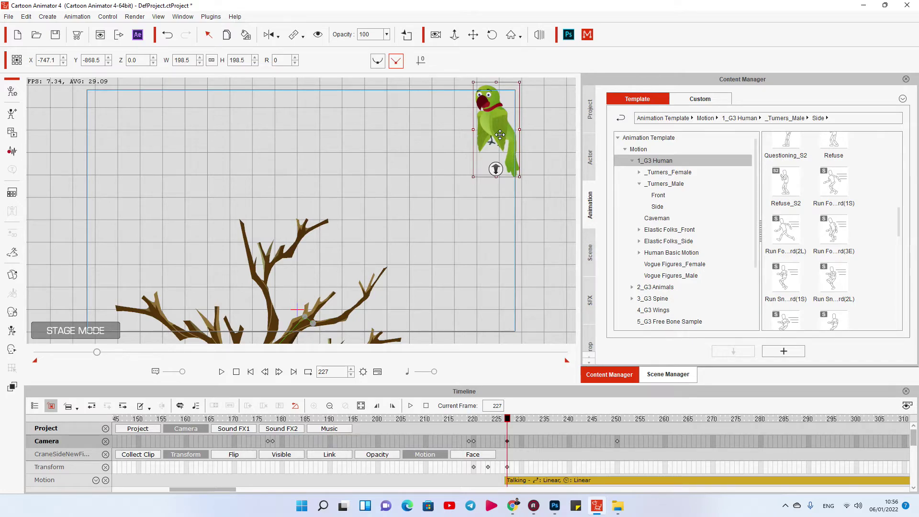
{"action": "left_click_drag", "start_coordinate": [334, 239], "coordinate": [424, 174]}
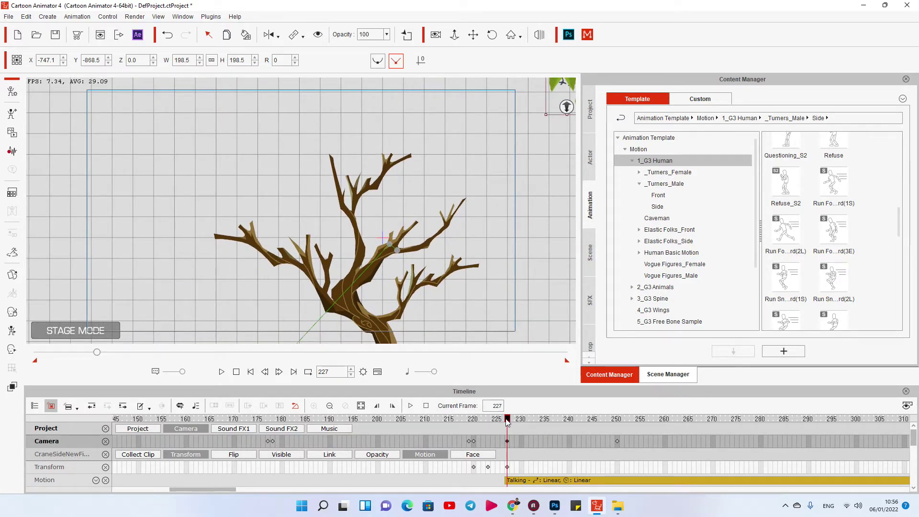
Step: Try adding a Transform key at frame 226 and moving the parrot at frame 227 to about X -2438.7, Y -2617.6
{"action": "left_click_drag", "start_coordinate": [506, 423], "coordinate": [505, 425]}
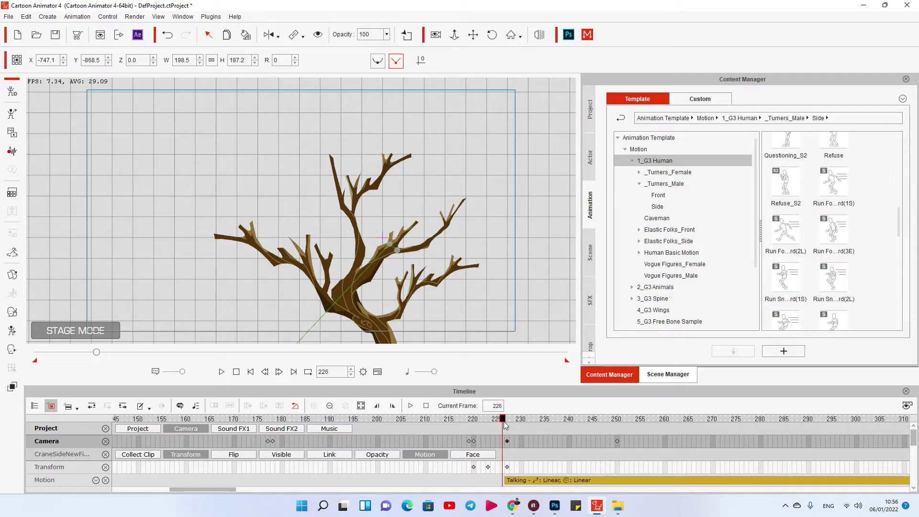
{"action": "left_click", "coordinate": [504, 467]}
{"action": "left_click", "coordinate": [507, 467]}
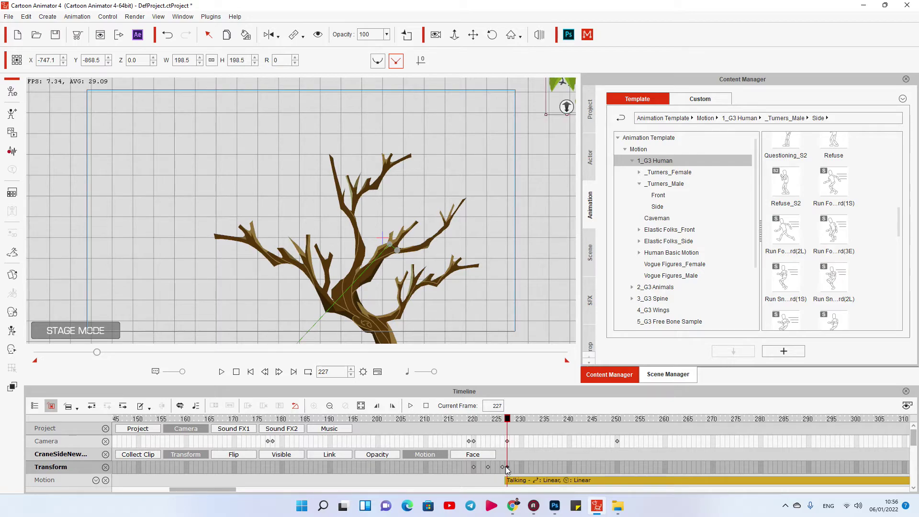
{"action": "left_click_drag", "start_coordinate": [563, 87], "coordinate": [487, 98]}
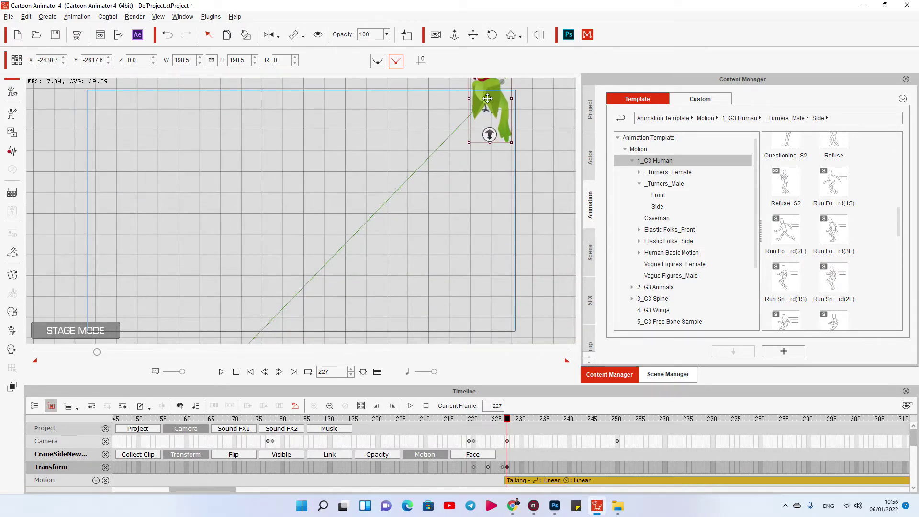
{"action": "left_click", "coordinate": [502, 420]}
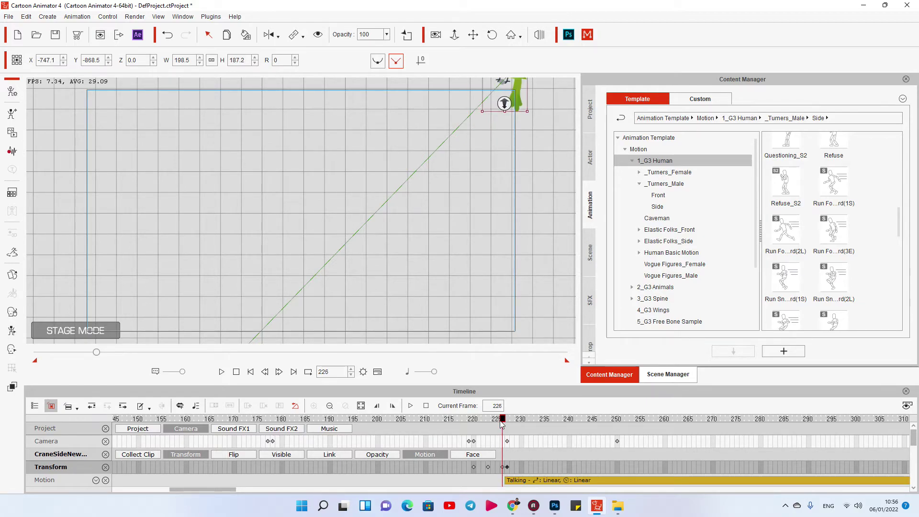
{"action": "left_click_drag", "start_coordinate": [493, 227], "coordinate": [404, 364]}
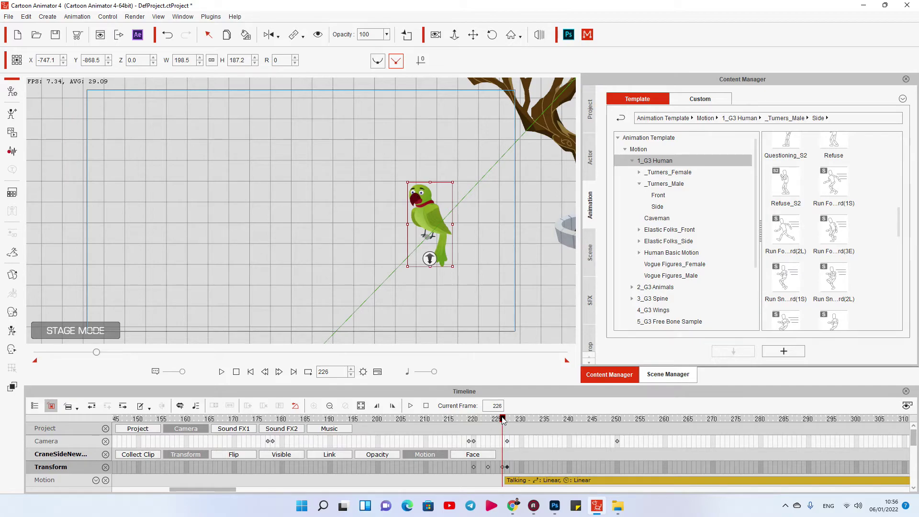
Step: Undo the parrot's move at frame 227 and the added Transform key at frame 226
{"action": "left_click_drag", "start_coordinate": [503, 420], "coordinate": [502, 421]}
{"action": "key", "text": "ctrl+z"}
{"action": "key", "text": "ctrl+z"}
Step: Add a Transform key for the parrot at frame 226 and move the parrot at frame 227 to about X -2599.8, Y -2615.3
{"action": "left_click", "coordinate": [473, 466]}
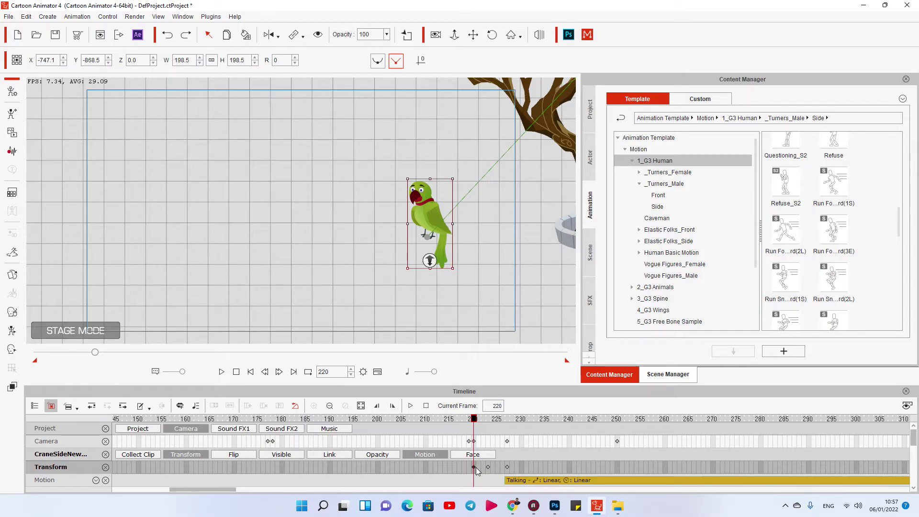
{"action": "left_click_drag", "start_coordinate": [478, 425], "coordinate": [504, 427]}
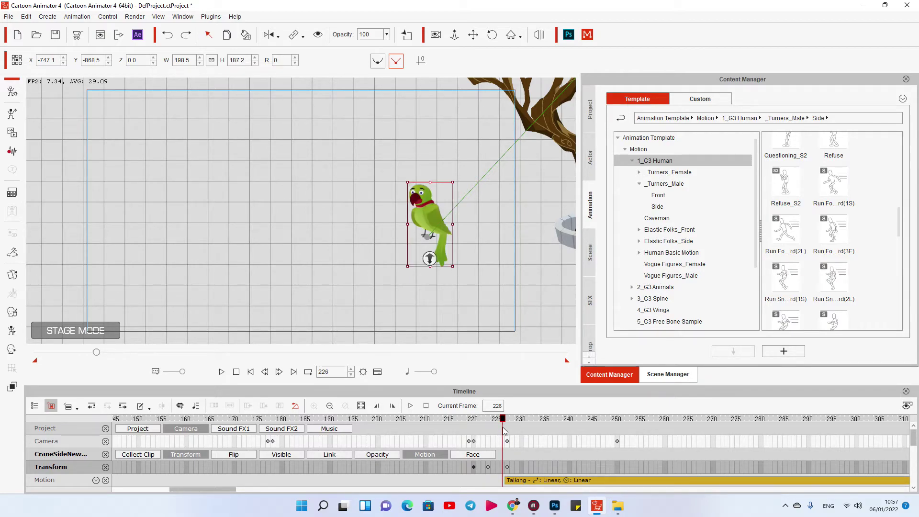
{"action": "left_click", "coordinate": [506, 467]}
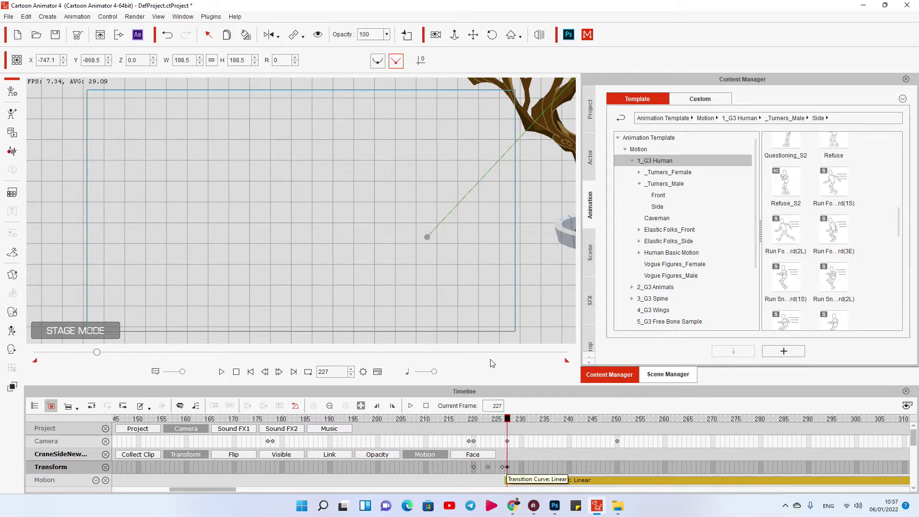
{"action": "mouse_move", "coordinate": [397, 280]}
{"action": "left_mouse_down"}
{"action": "mouse_move", "coordinate": [544, 134]}
{"action": "mouse_move", "coordinate": [431, 199]}
{"action": "mouse_move", "coordinate": [496, 119]}
{"action": "mouse_move", "coordinate": [397, 287]}
{"action": "left_mouse_up"}
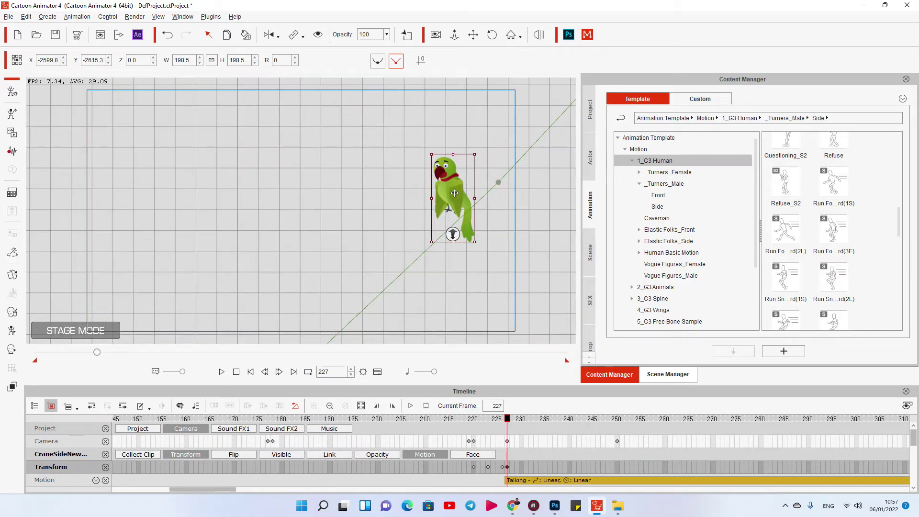
{"action": "left_click_drag", "start_coordinate": [508, 421], "coordinate": [503, 423]}
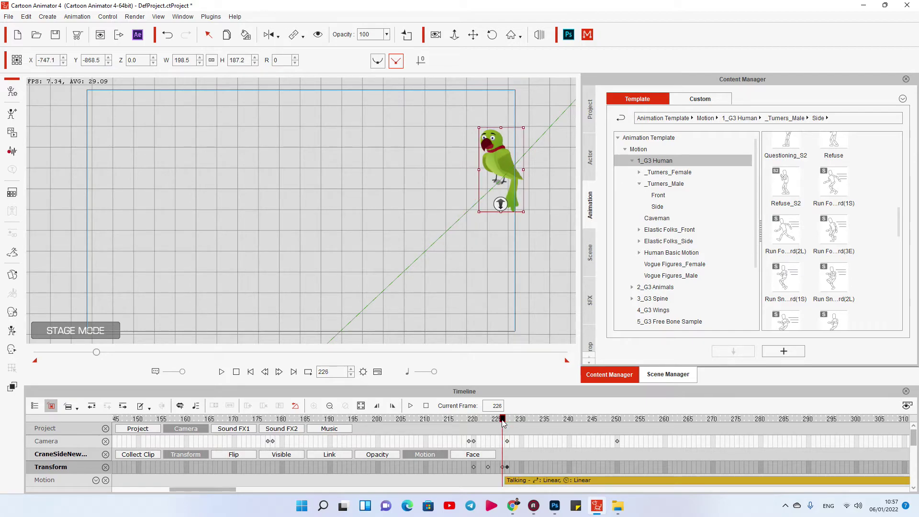
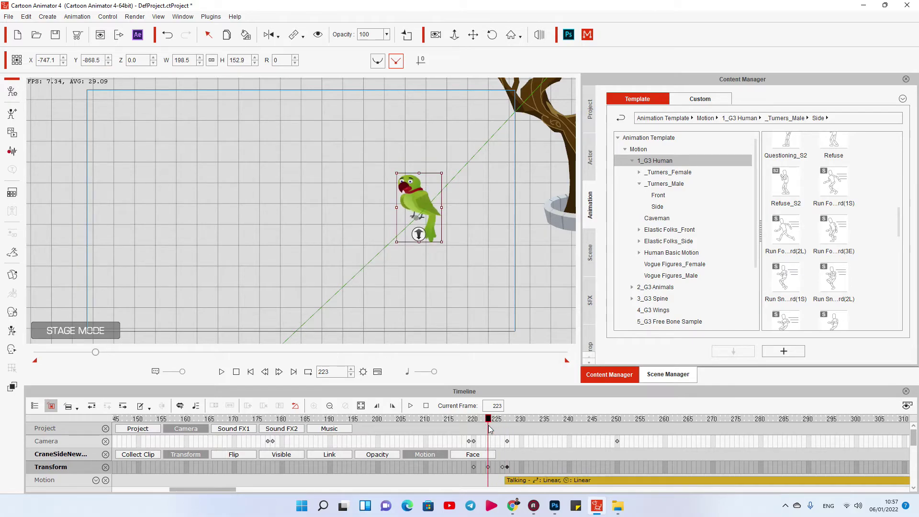
Step: Move the parrot at frame 227 onto its landing spot, about X -2376.6, Y -2468.0, and preview the landing from around frame 220
{"action": "left_click_drag", "start_coordinate": [505, 427], "coordinate": [508, 427]}
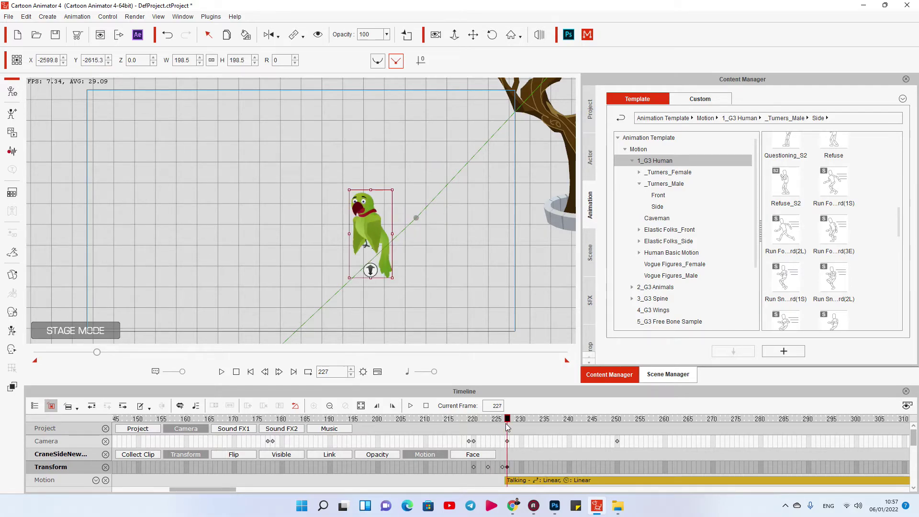
{"action": "left_click_drag", "start_coordinate": [378, 241], "coordinate": [422, 213]}
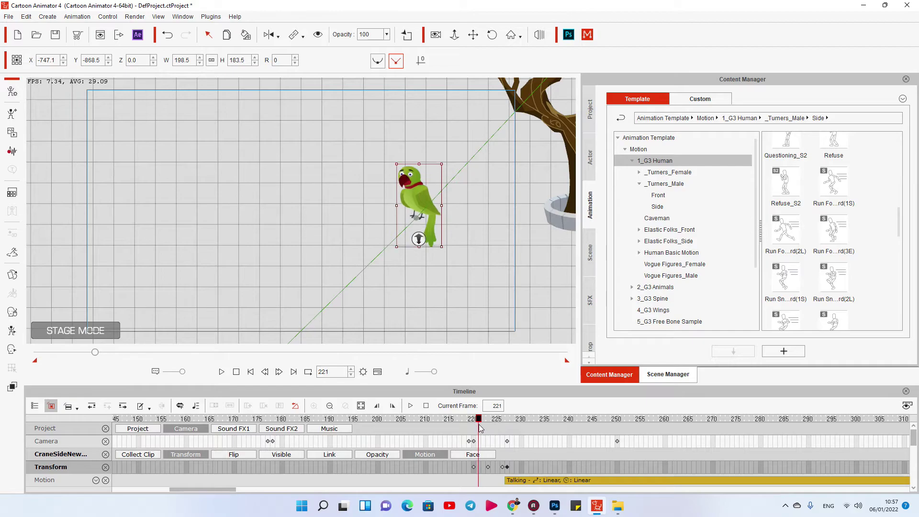
{"action": "key", "text": "space"}
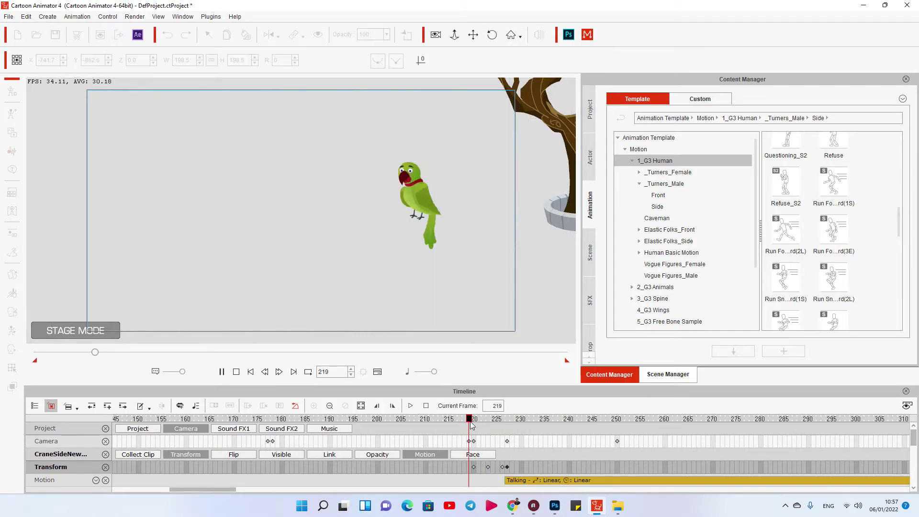
{"action": "key", "text": "space"}
{"action": "left_click", "coordinate": [474, 420]}
{"action": "key", "text": "space"}
{"action": "left_click", "coordinate": [474, 420]}
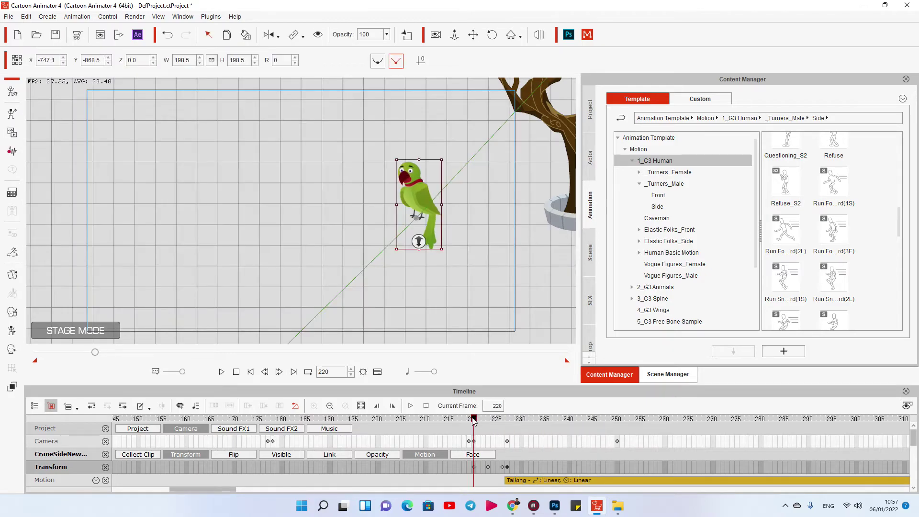
Step: Examine the parrot up close and compare its position and pose at frames 226 and 227
{"action": "left_click", "coordinate": [502, 467]}
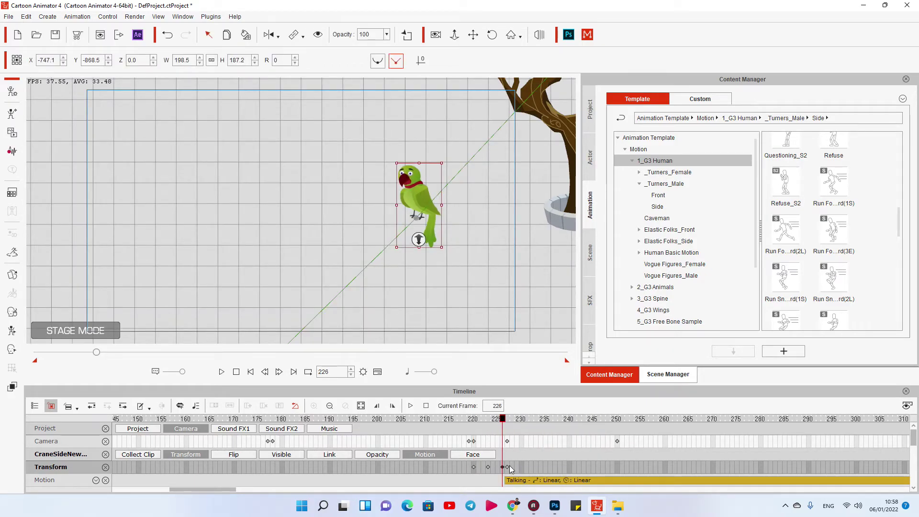
{"action": "scroll", "coordinate": [454, 296], "scroll_direction": "down", "scroll_amount": 2}
{"action": "scroll", "coordinate": [452, 246], "scroll_direction": "up", "scroll_amount": 4}
{"action": "scroll", "coordinate": [446, 255], "scroll_direction": "up", "scroll_amount": 4}
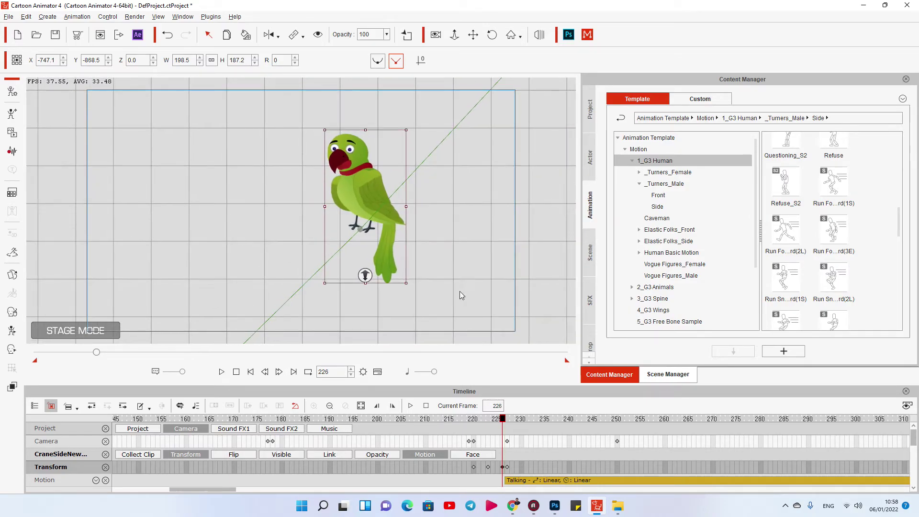
{"action": "scroll", "coordinate": [486, 274], "scroll_direction": "up", "scroll_amount": 1}
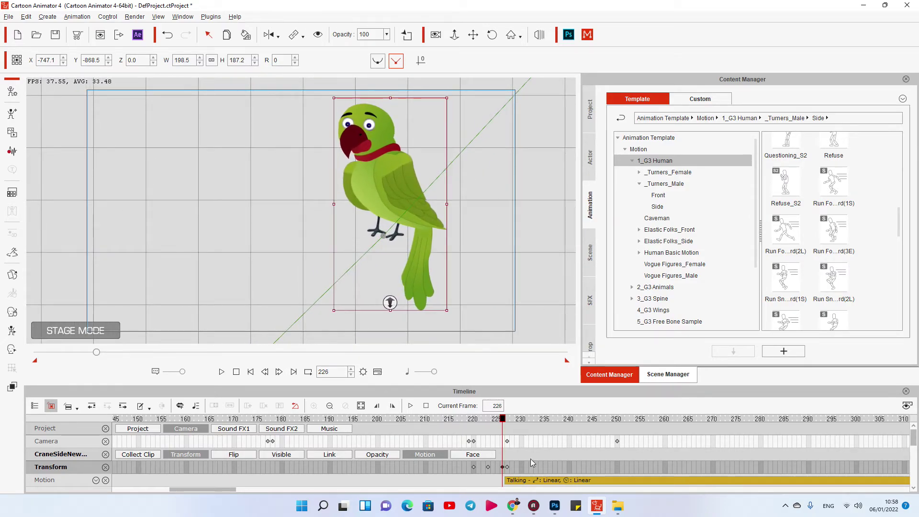
{"action": "left_click", "coordinate": [502, 420]}
{"action": "left_click_drag", "start_coordinate": [503, 421], "coordinate": [508, 426]}
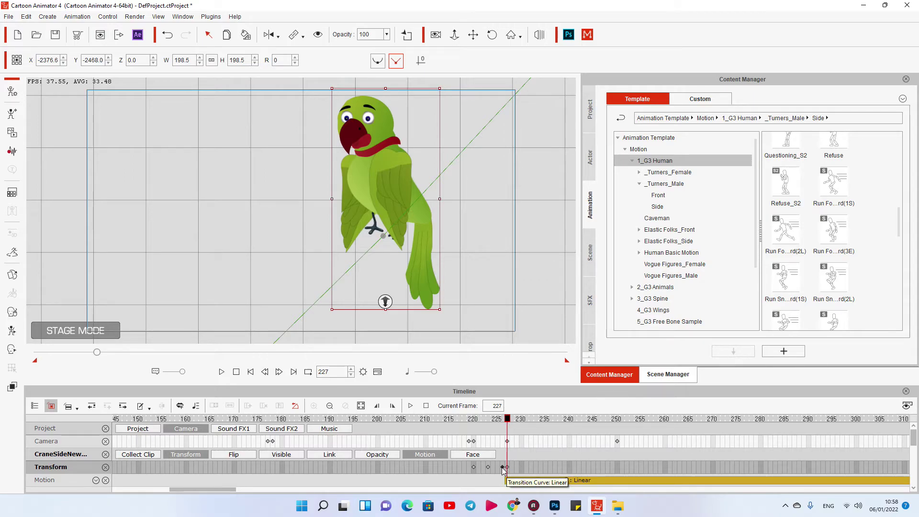
Step: Try shifting the Transform key at frame 226 to frame 225, then return it to frame 226
{"action": "left_click", "coordinate": [497, 467]}
{"action": "left_click_drag", "start_coordinate": [500, 422], "coordinate": [508, 423]}
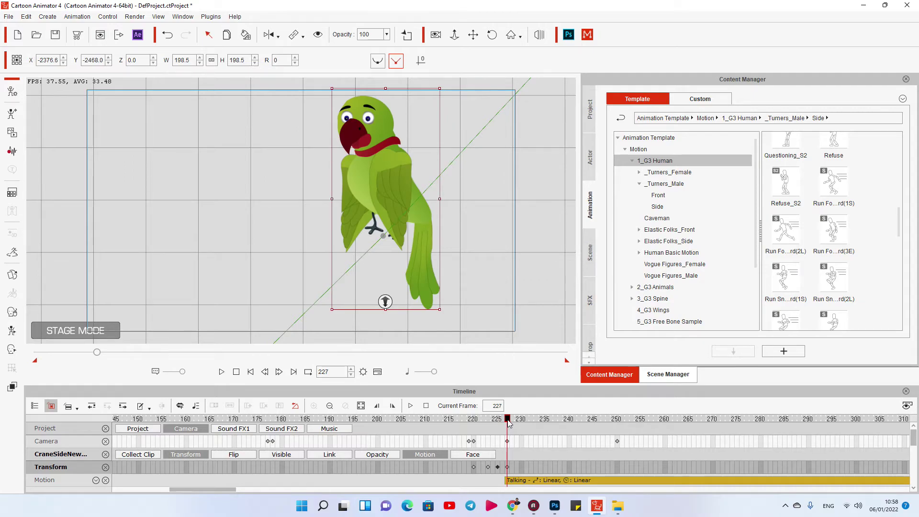
{"action": "left_click_drag", "start_coordinate": [497, 469], "coordinate": [508, 471]}
Step: Align the parrot at frame 227 with its frame 226 pose, placing it at about X -2372.0, Y -2489.0
{"action": "key", "text": "Left"}
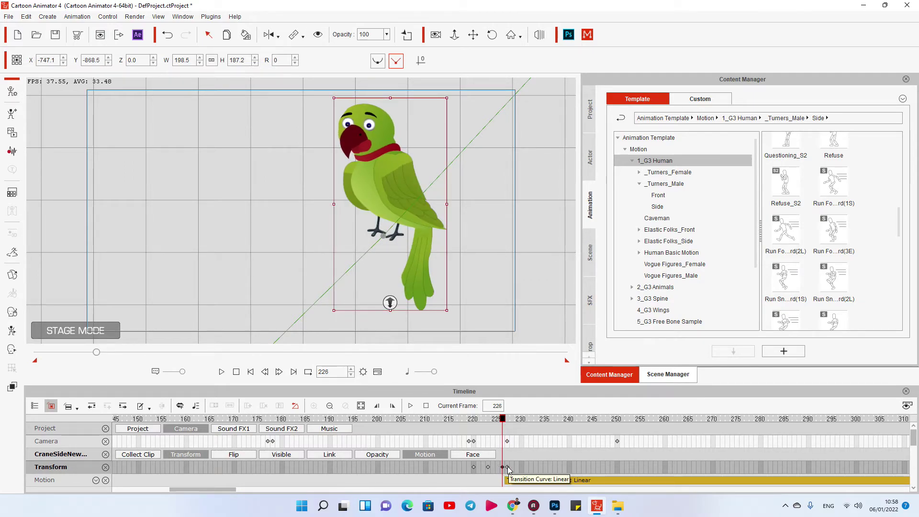
{"action": "key", "text": "Right"}
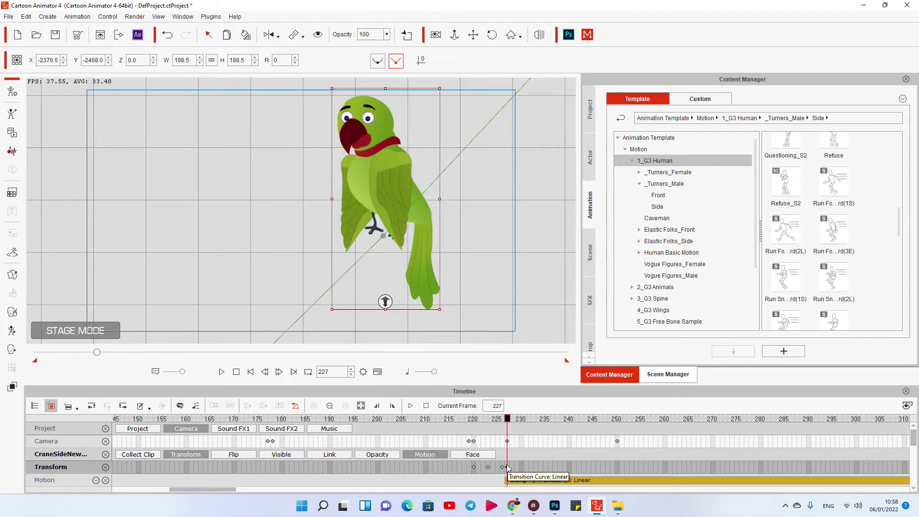
{"action": "left_click", "coordinate": [502, 467]}
{"action": "left_click", "coordinate": [507, 467]}
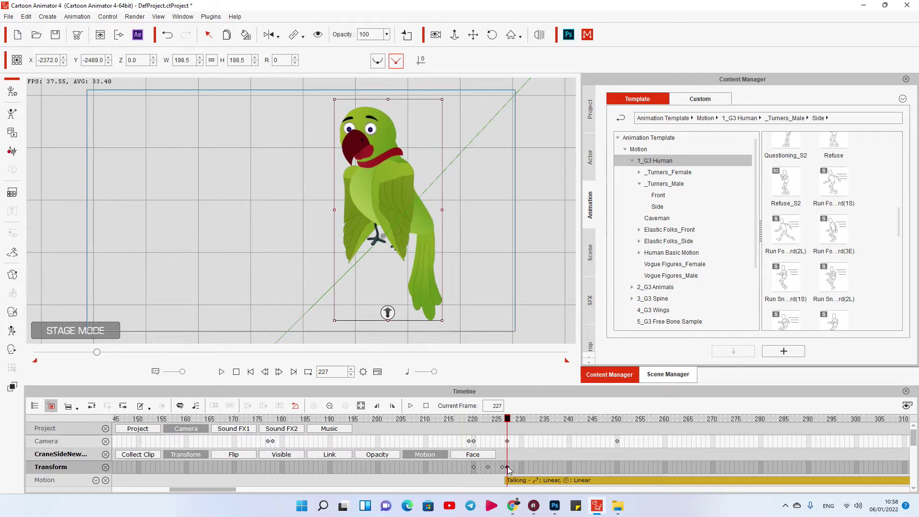
Step: Nudge the parrot slightly at frame 227 to match frame 226, play the transition and go to frame 218
{"action": "left_click", "coordinate": [503, 424]}
{"action": "left_click", "coordinate": [508, 424]}
{"action": "left_click_drag", "start_coordinate": [399, 210], "coordinate": [400, 208]}
{"action": "key", "text": "space"}
{"action": "left_click", "coordinate": [463, 419]}
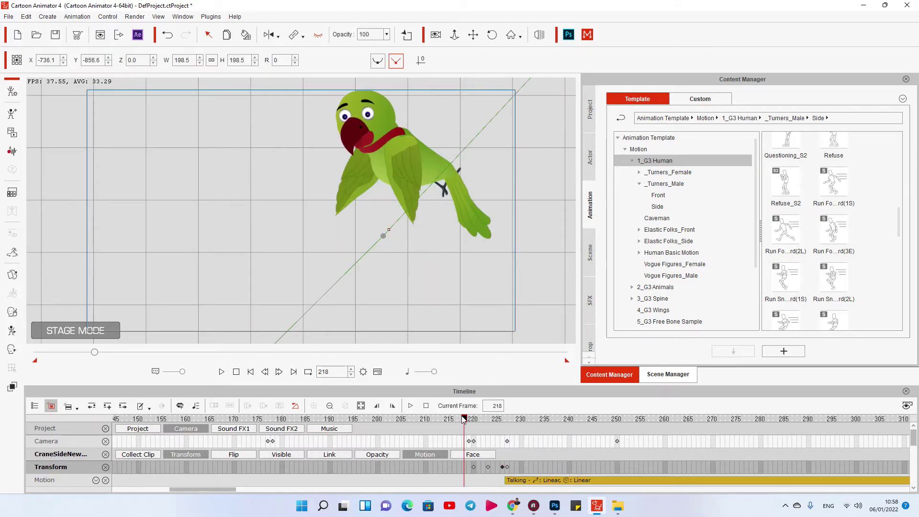
Step: Play the animation past the landing and extend the parrot's Talking motion clip to about frame 463
{"action": "key", "text": "space"}
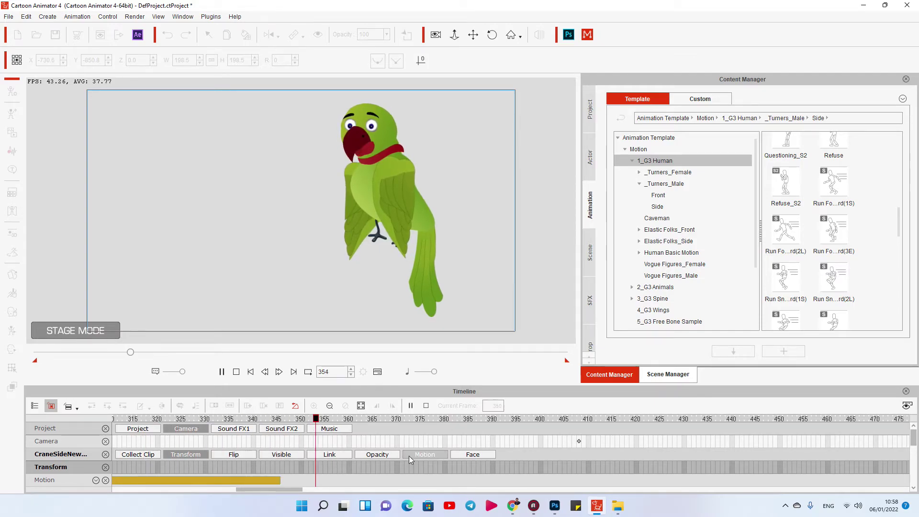
{"action": "key", "text": "space"}
{"action": "left_click", "coordinate": [280, 480]}
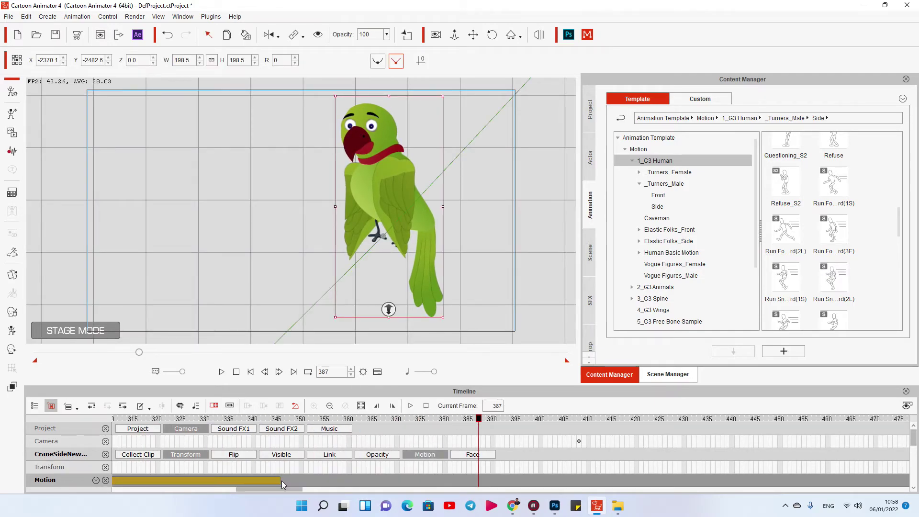
{"action": "left_click_drag", "start_coordinate": [278, 479], "coordinate": [632, 486]}
{"action": "key", "text": "space"}
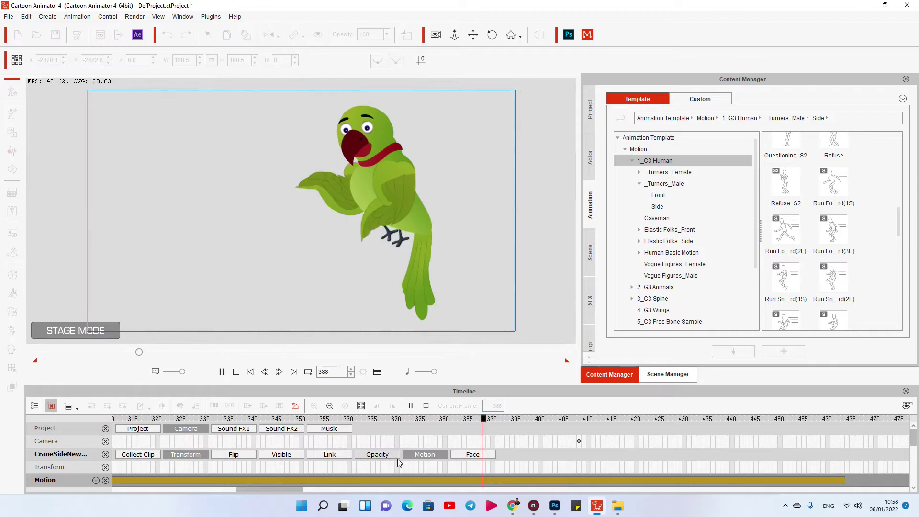
{"action": "key", "text": "space"}
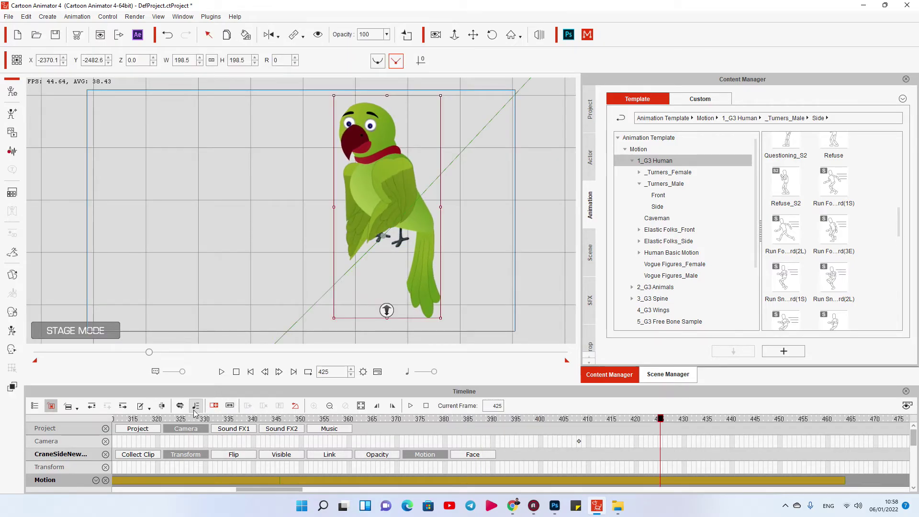
Step: Apply the Stand Normal action to the parrot at frame 388 and play the result
{"action": "left_click", "coordinate": [175, 418]}
{"action": "key", "text": "space"}
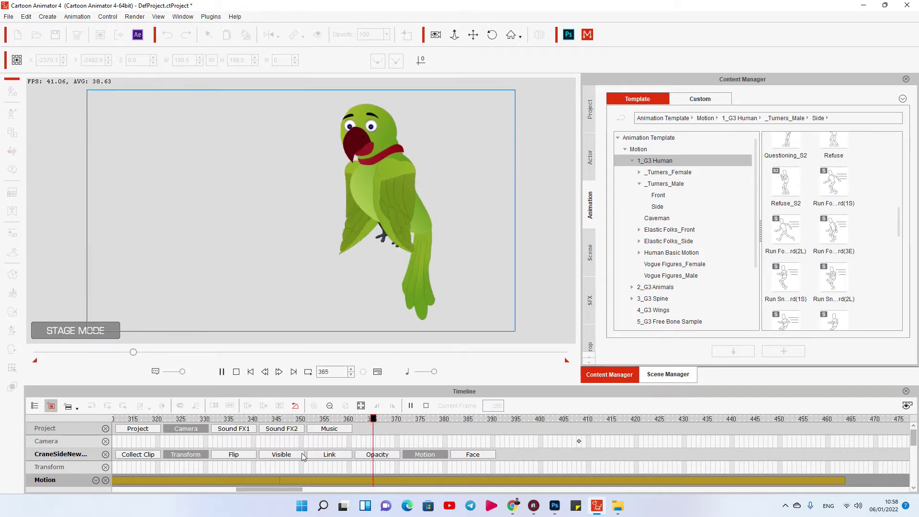
{"action": "left_click", "coordinate": [512, 419]}
{"action": "left_click_drag", "start_coordinate": [512, 419], "coordinate": [484, 421]}
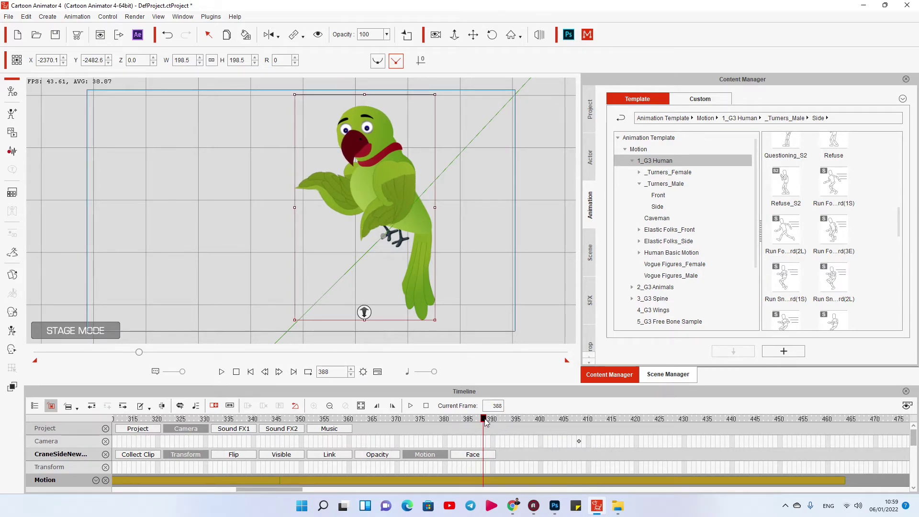
{"action": "right_click", "coordinate": [387, 159]}
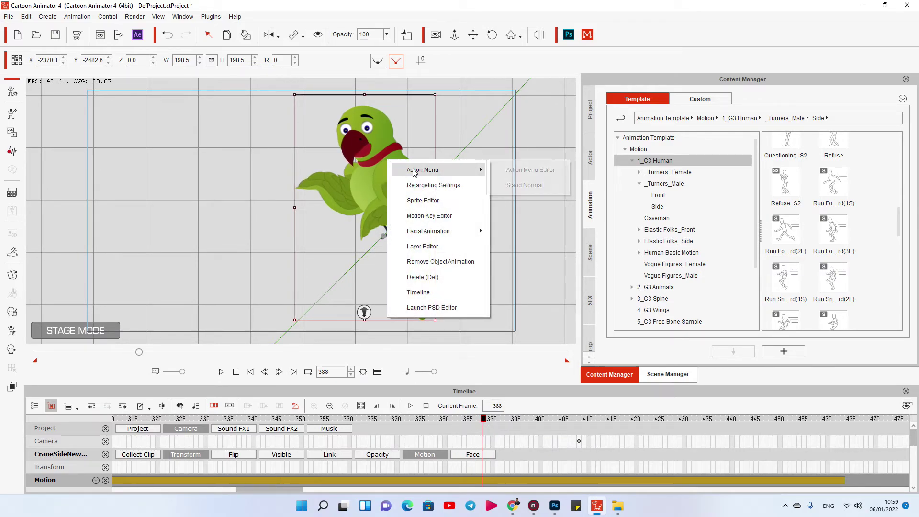
{"action": "mouse_move", "coordinate": [421, 169]}
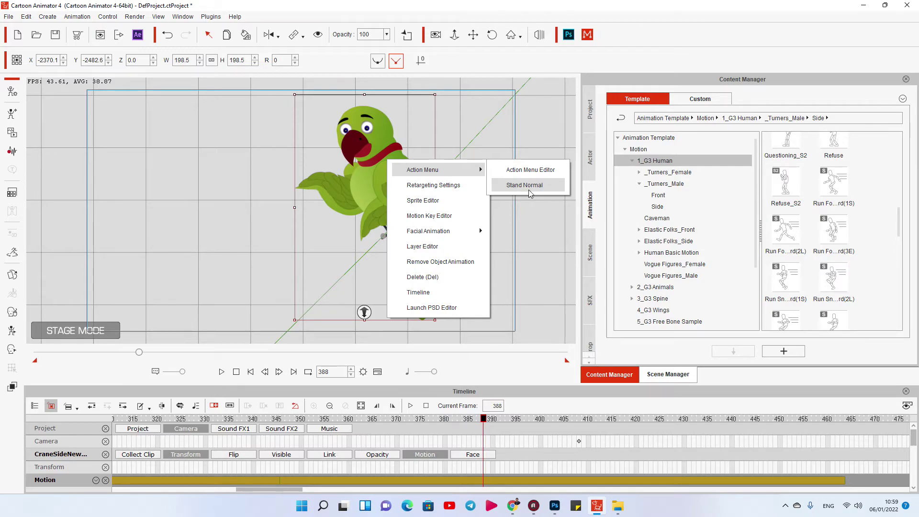
{"action": "left_click", "coordinate": [527, 189]}
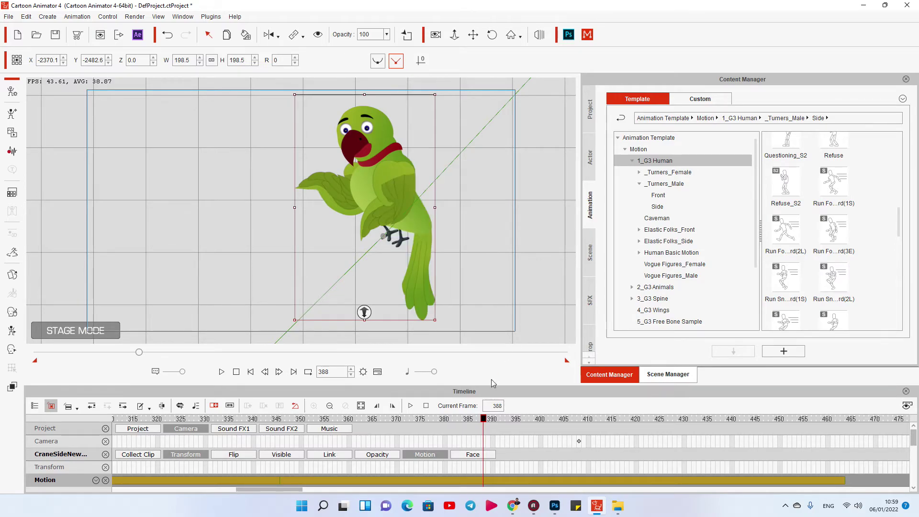
{"action": "key", "text": "space"}
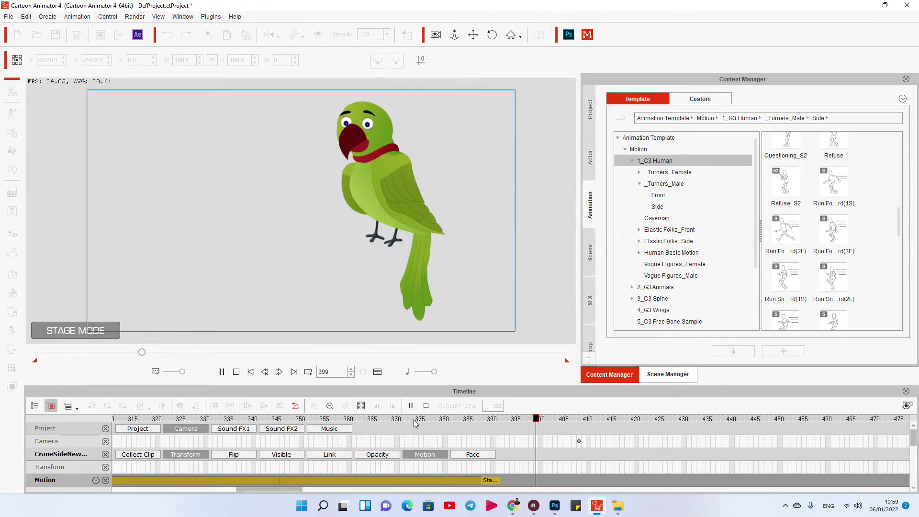
{"action": "key", "text": "space"}
{"action": "left_click_drag", "start_coordinate": [275, 489], "coordinate": [215, 489]}
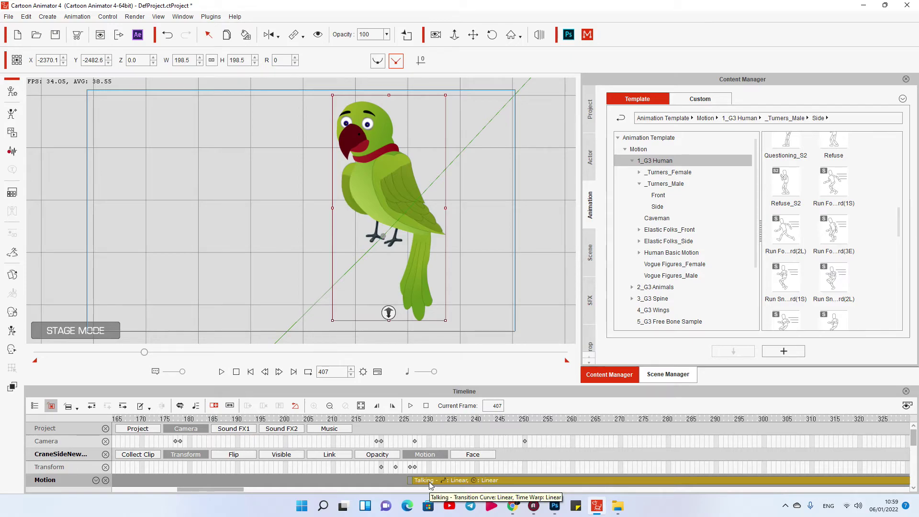
{"action": "right_click", "coordinate": [429, 485]}
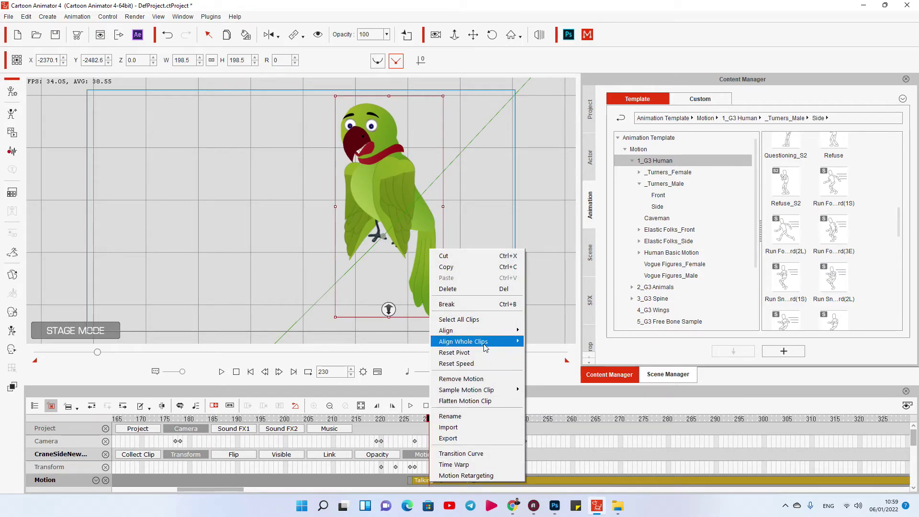
{"action": "mouse_move", "coordinate": [484, 346]}
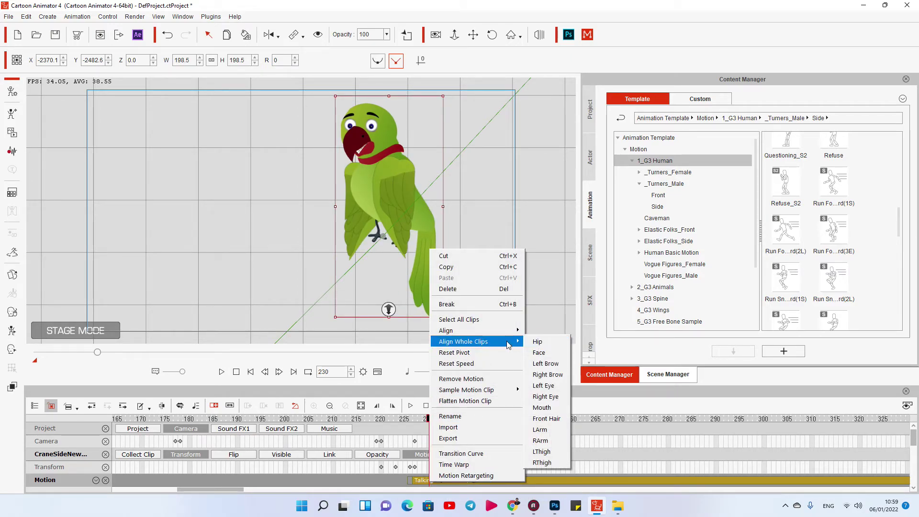
{"action": "left_click", "coordinate": [345, 304]}
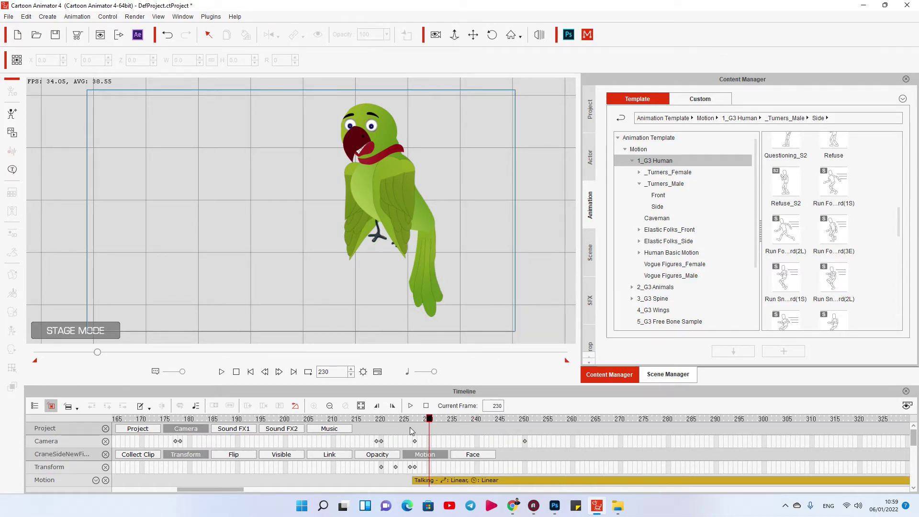
Step: Play the animation from the landing through the change from Talking to Stand Normal
{"action": "left_click", "coordinate": [353, 420]}
{"action": "key", "text": "space"}
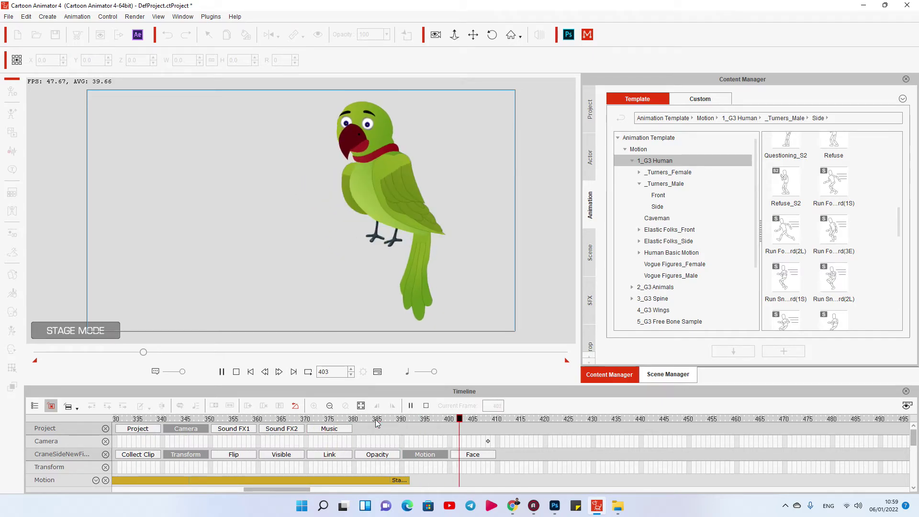
{"action": "left_click", "coordinate": [400, 480]}
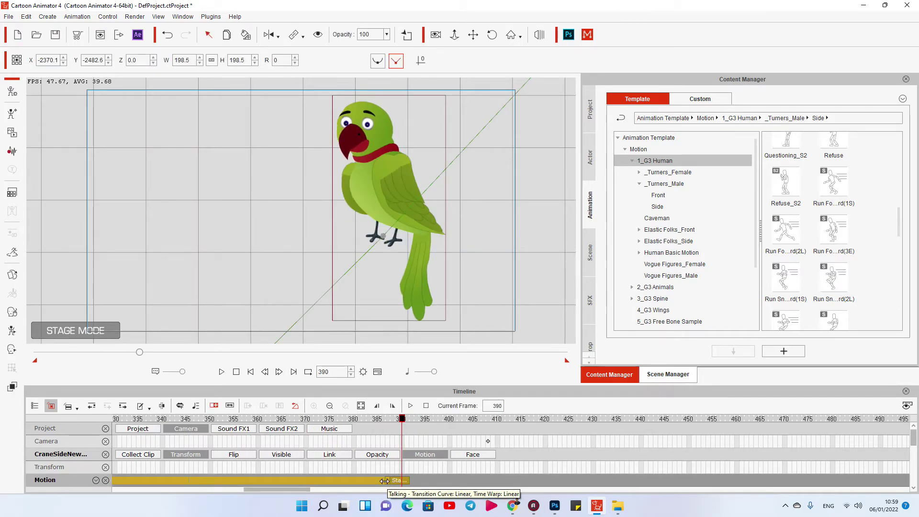
{"action": "left_click", "coordinate": [340, 419]}
{"action": "key", "text": "space"}
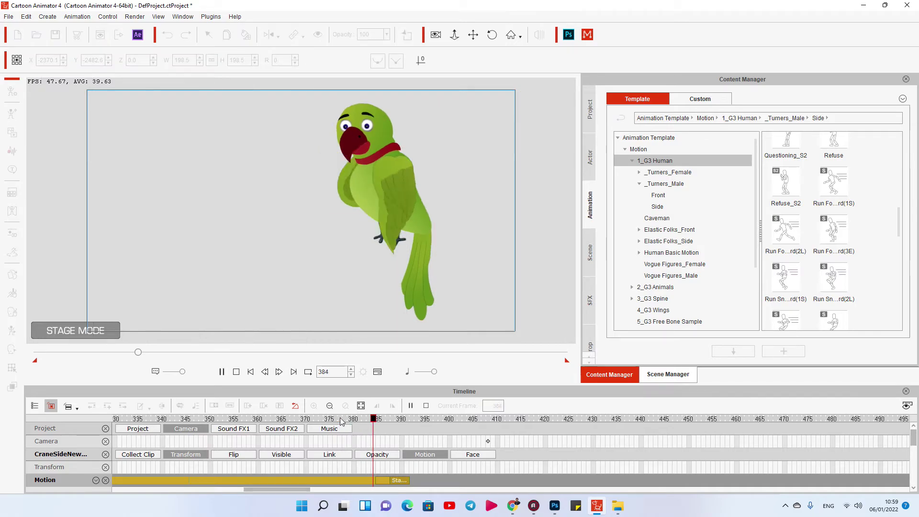
{"action": "key", "text": "space"}
Step: Lengthen the transition into the Stand Normal clip to start at about frame 380 and replay it
{"action": "left_click_drag", "start_coordinate": [379, 483], "coordinate": [351, 482]}
{"action": "left_click", "coordinate": [337, 419]}
{"action": "key", "text": "space"}
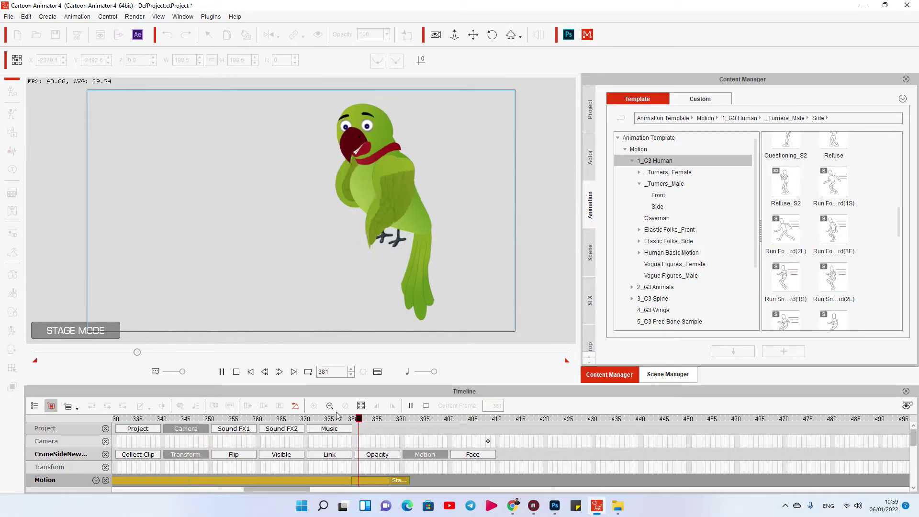
{"action": "key", "text": "space"}
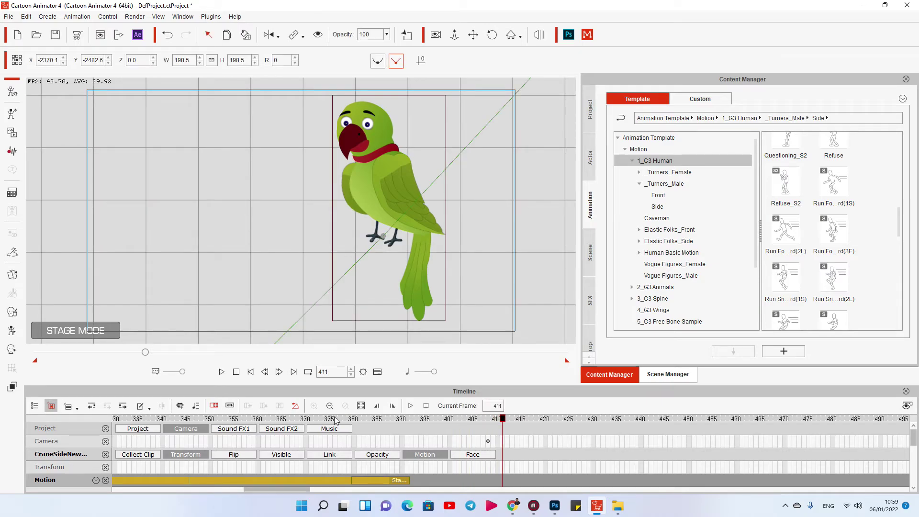
{"action": "left_click", "coordinate": [336, 419]}
{"action": "key", "text": "space"}
{"action": "left_click", "coordinate": [335, 419]}
{"action": "key", "text": "space"}
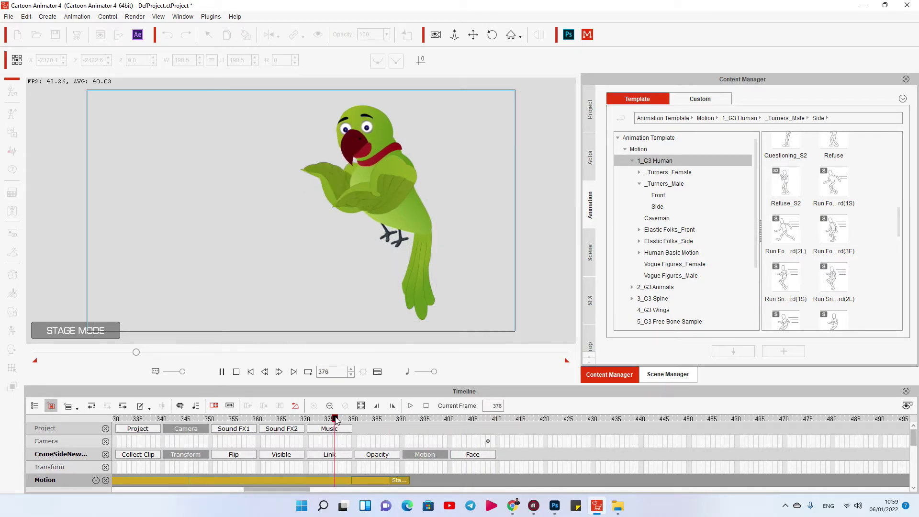
Step: Open the 2D Motion Key Editor at frame 380, reposition the parrot's right hand and reset the pose
{"action": "left_click", "coordinate": [340, 419]}
{"action": "mouse_move", "coordinate": [340, 419]}
{"action": "left_mouse_down"}
{"action": "mouse_move", "coordinate": [378, 419]}
{"action": "mouse_move", "coordinate": [355, 418]}
{"action": "left_mouse_up"}
{"action": "left_click", "coordinate": [12, 330]}
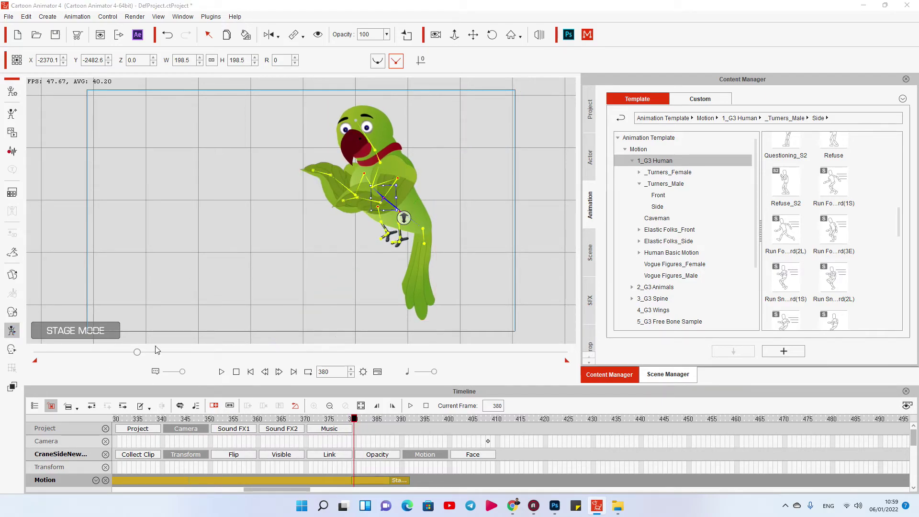
{"action": "left_click_drag", "start_coordinate": [526, 120], "coordinate": [737, 80]}
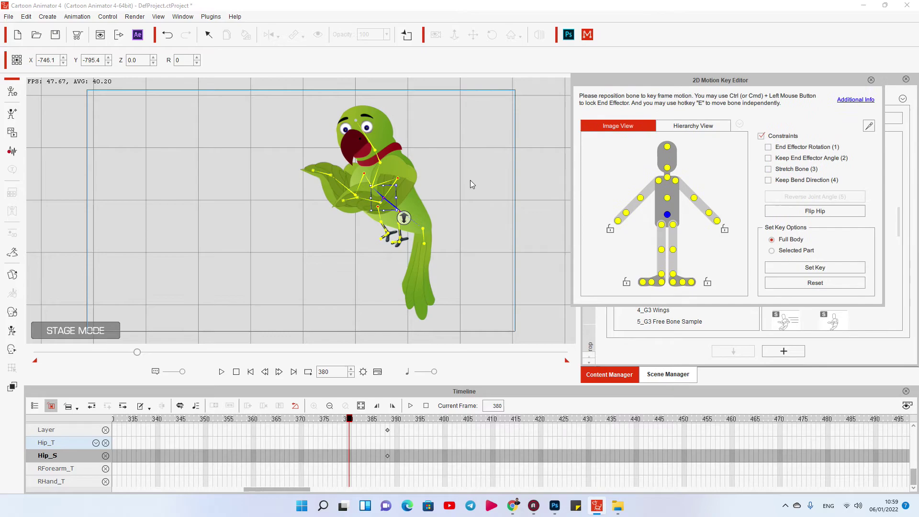
{"action": "left_click", "coordinate": [626, 213]}
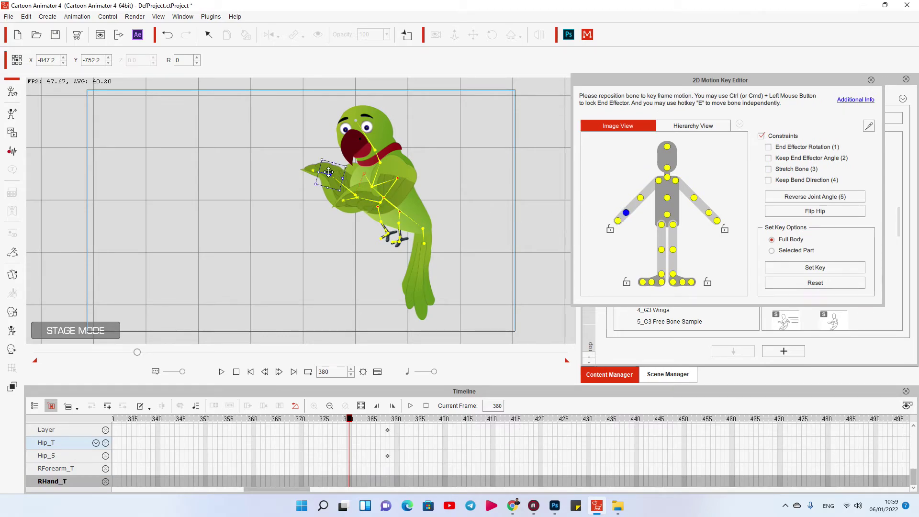
{"action": "left_click_drag", "start_coordinate": [331, 172], "coordinate": [326, 184]}
{"action": "left_click", "coordinate": [806, 283]}
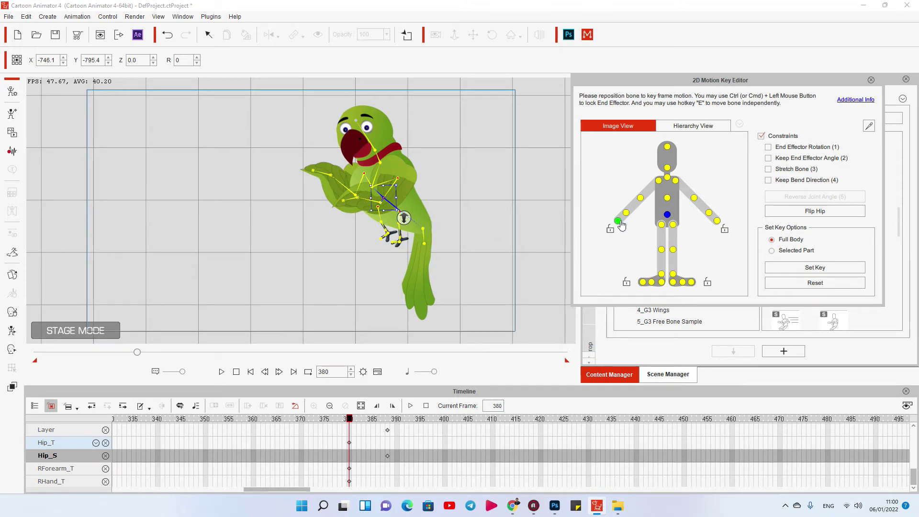
Step: Lower the parrot's right hand at frame 381 to about X -840.9, Y -827.4
{"action": "left_click_drag", "start_coordinate": [349, 419], "coordinate": [354, 419]}
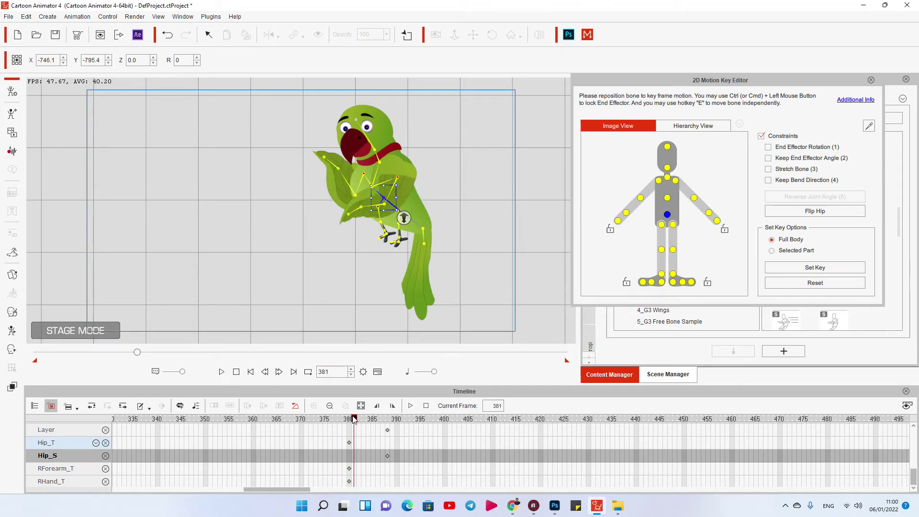
{"action": "left_click", "coordinate": [619, 222]}
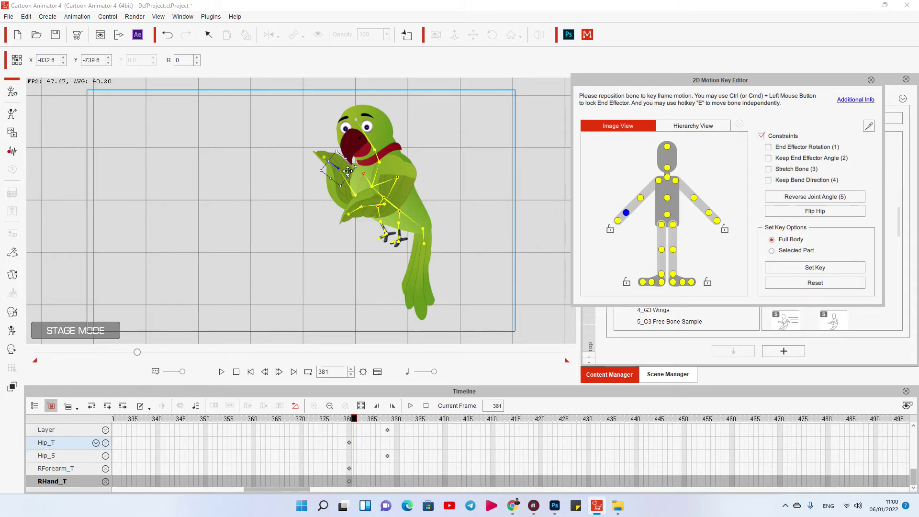
{"action": "left_click_drag", "start_coordinate": [342, 169], "coordinate": [333, 214]}
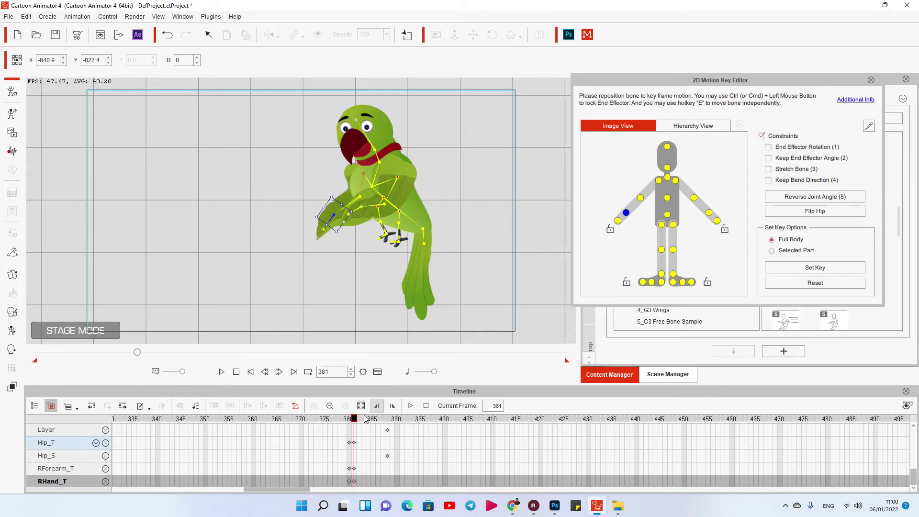
Step: Move the parrot's right hand at frame 388 down to about X -740.1, Y -832.7 and preview the motion
{"action": "left_click_drag", "start_coordinate": [354, 420], "coordinate": [388, 430]}
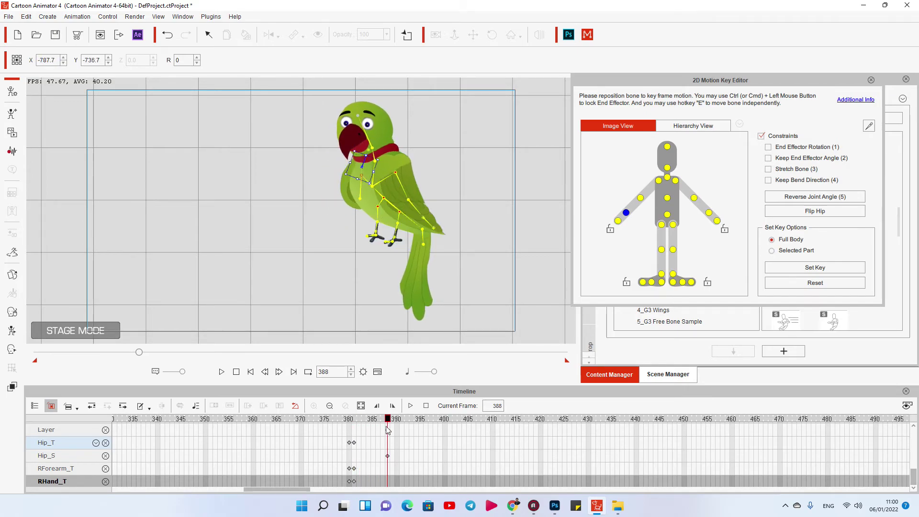
{"action": "left_click_drag", "start_coordinate": [370, 171], "coordinate": [393, 216]}
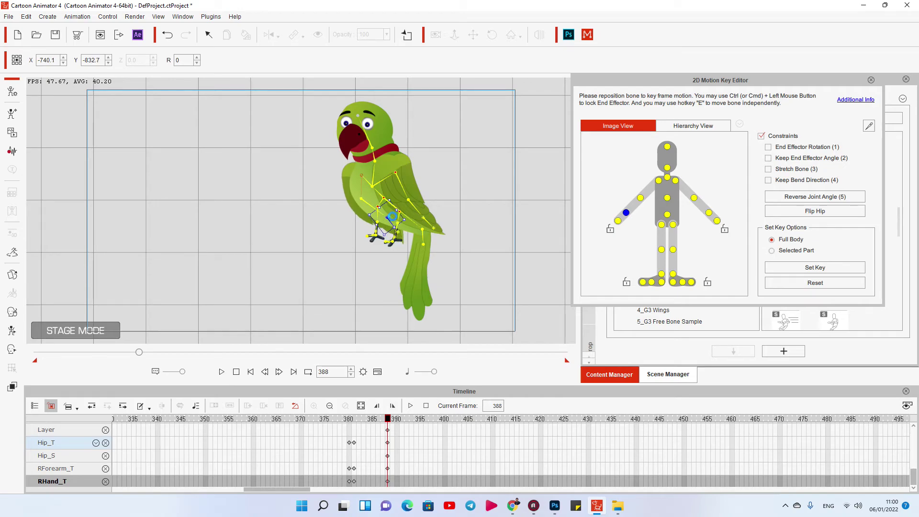
{"action": "key", "text": "space"}
{"action": "key", "text": "space"}
Step: Reposition the right hand at frame 381 to about X -798.8, Y -853.0 and replay the wing movement
{"action": "left_click", "coordinate": [354, 418]}
{"action": "left_click_drag", "start_coordinate": [338, 214], "coordinate": [358, 238]}
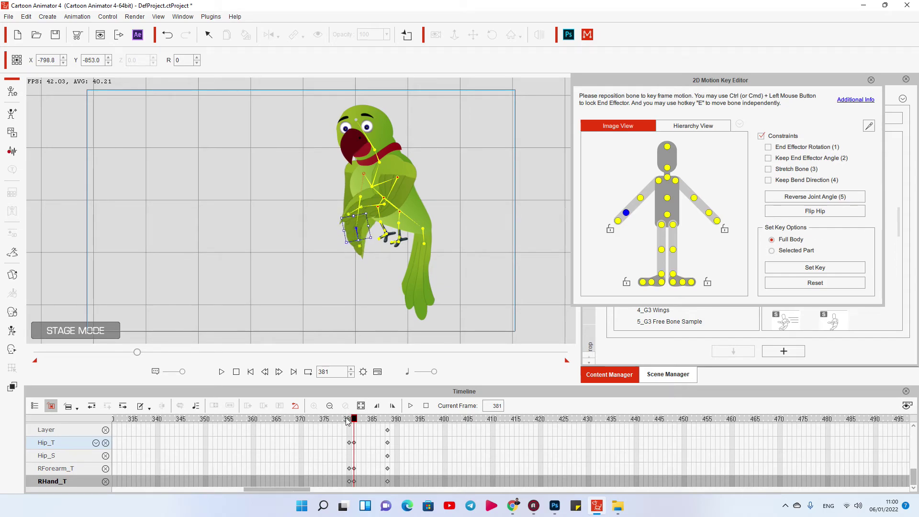
{"action": "key", "text": "space"}
{"action": "key", "text": "space"}
Step: Examine the Talking and Stand Normal clips and the motion keys around frame 380, replaying the transition
{"action": "left_click", "coordinate": [351, 443]}
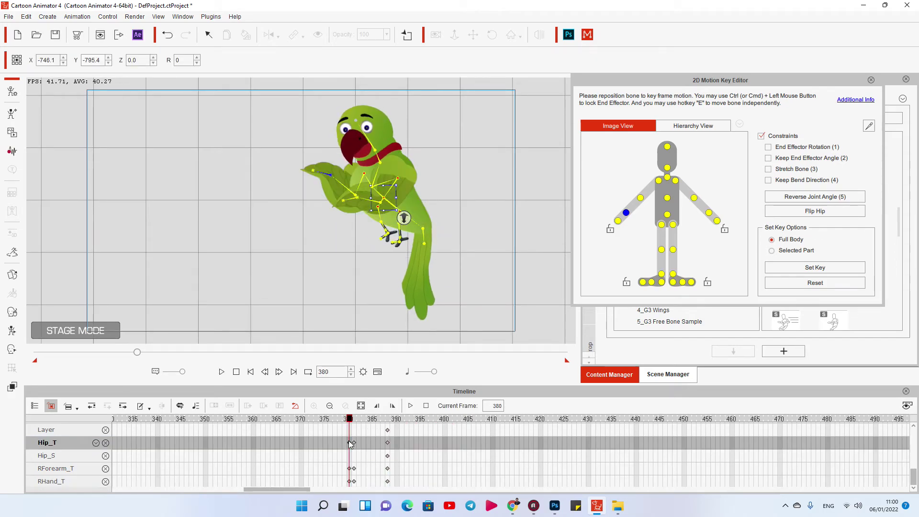
{"action": "scroll", "coordinate": [352, 445], "scroll_direction": "up", "scroll_amount": 3}
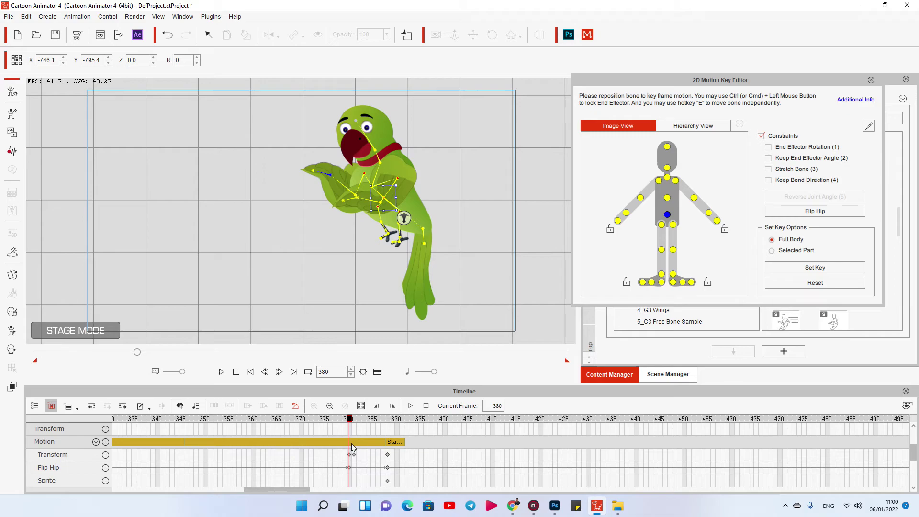
{"action": "left_click", "coordinate": [349, 444]}
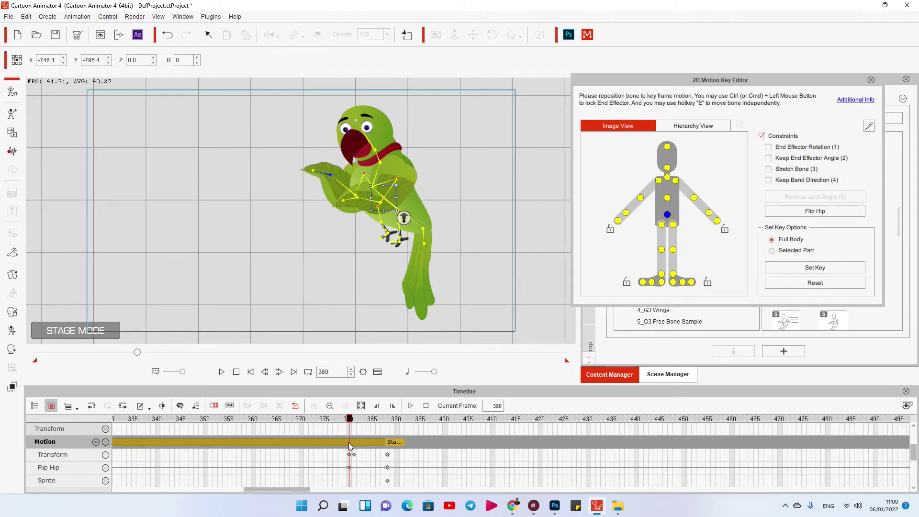
{"action": "left_click", "coordinate": [387, 443]}
{"action": "key", "text": "Right"}
{"action": "key", "text": "Right"}
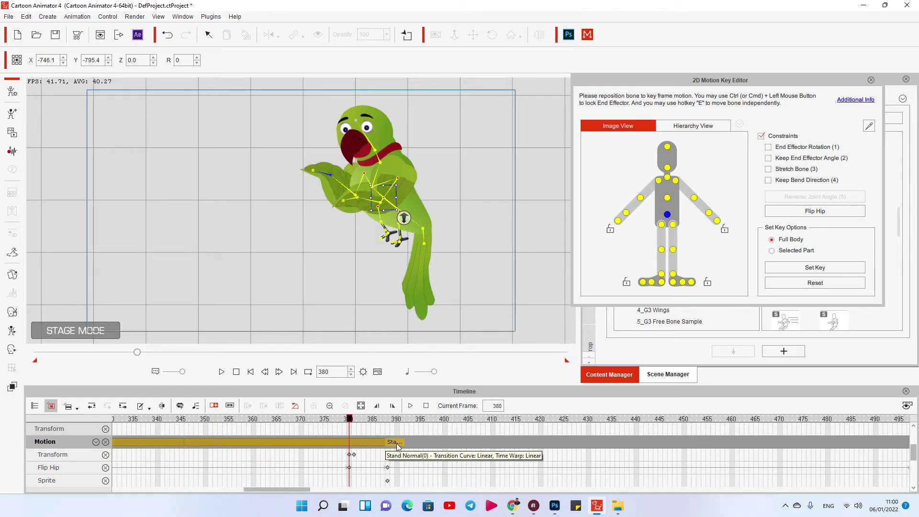
{"action": "left_click", "coordinate": [349, 421]}
{"action": "key", "text": "space"}
{"action": "left_click_drag", "start_coordinate": [349, 421], "coordinate": [368, 421]}
{"action": "left_click", "coordinate": [350, 454]}
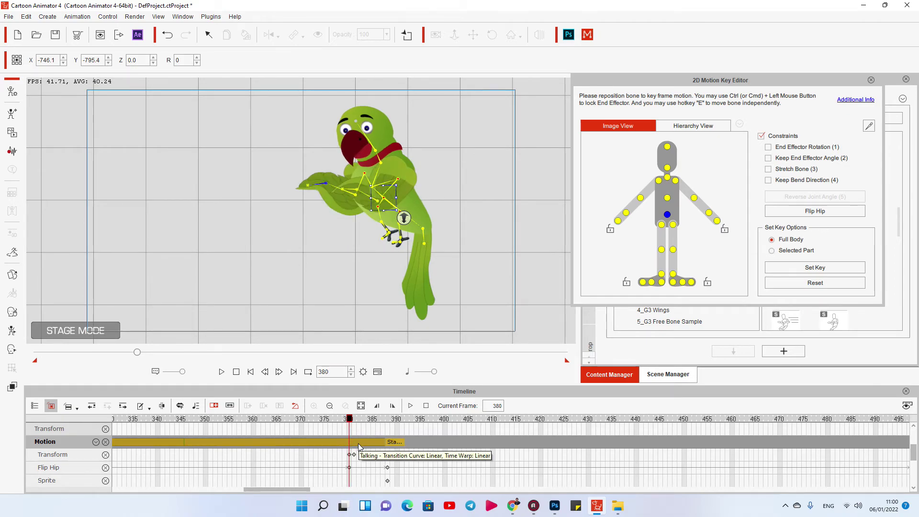
Step: Sample the RArm part of the short Talking_02 clip near frame 382 with optimized keys
{"action": "left_click", "coordinate": [358, 441]}
{"action": "right_click", "coordinate": [359, 441]}
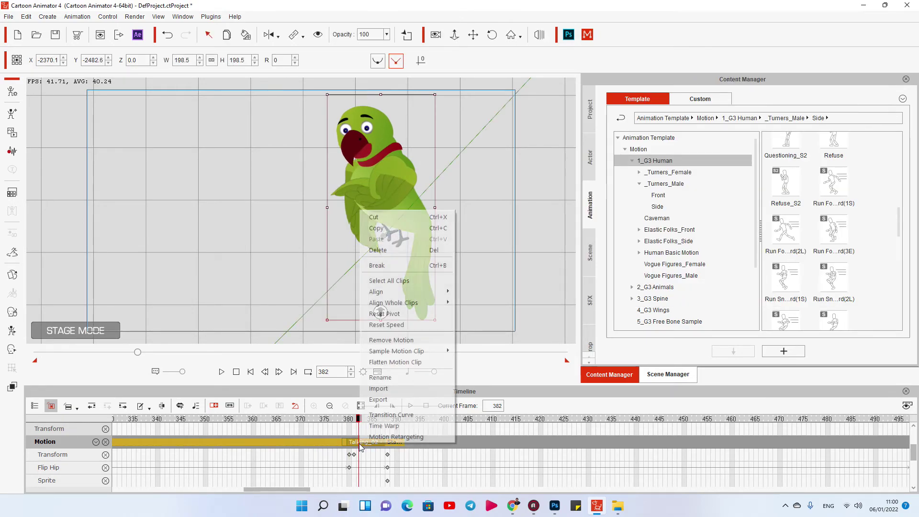
{"action": "mouse_move", "coordinate": [393, 352]}
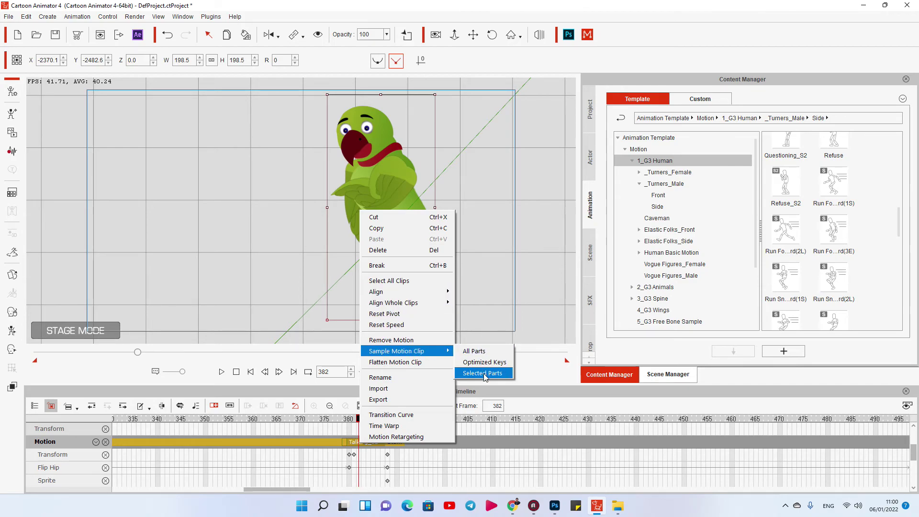
{"action": "left_click", "coordinate": [484, 375]}
{"action": "left_click", "coordinate": [435, 287]}
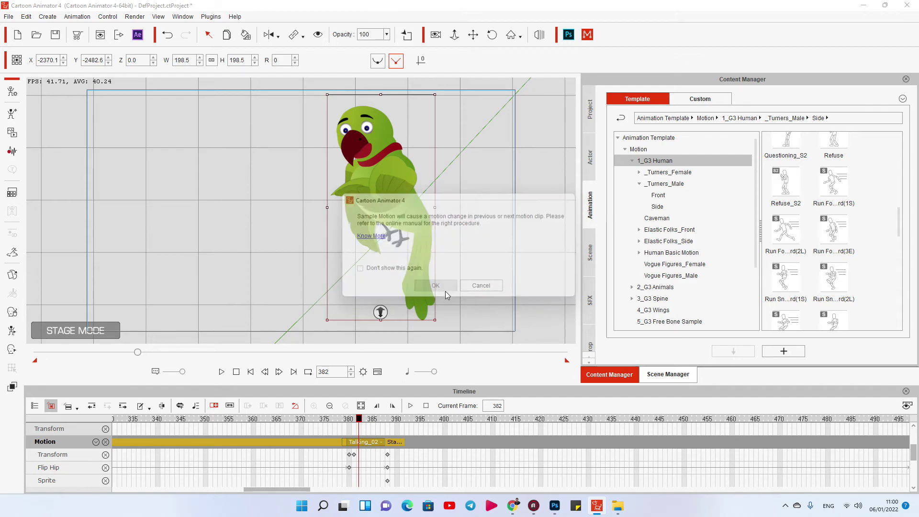
{"action": "scroll", "coordinate": [520, 233], "scroll_direction": "down", "scroll_amount": 1}
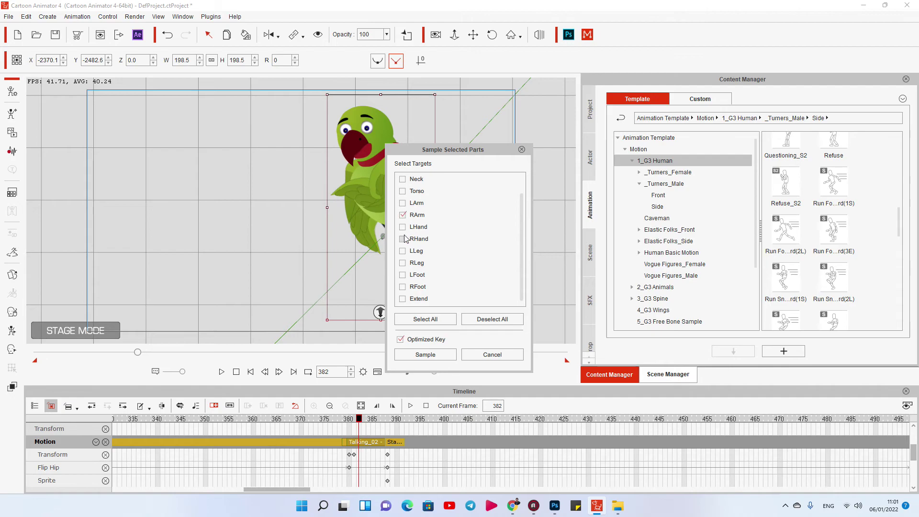
{"action": "left_click", "coordinate": [436, 355]}
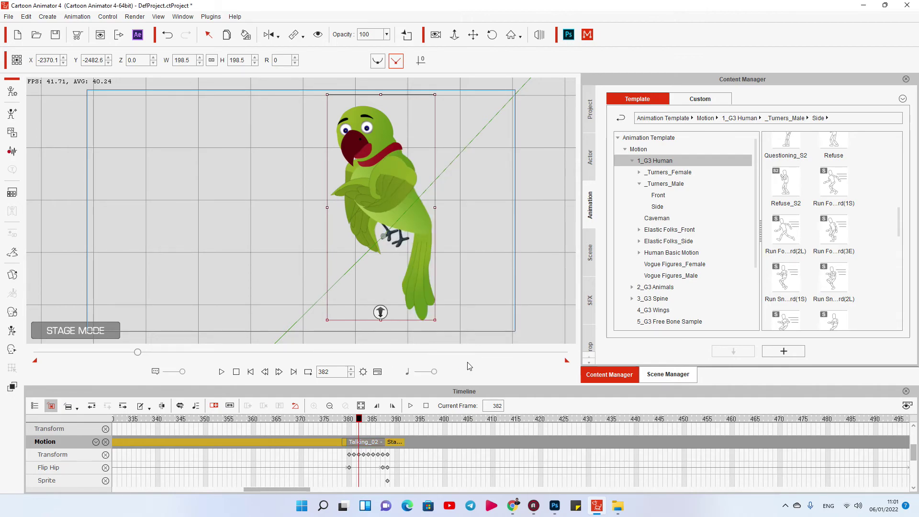
Step: Delete the sampled transform keys between frames 380 and 388 and play the wing transition
{"action": "left_click", "coordinate": [353, 455]}
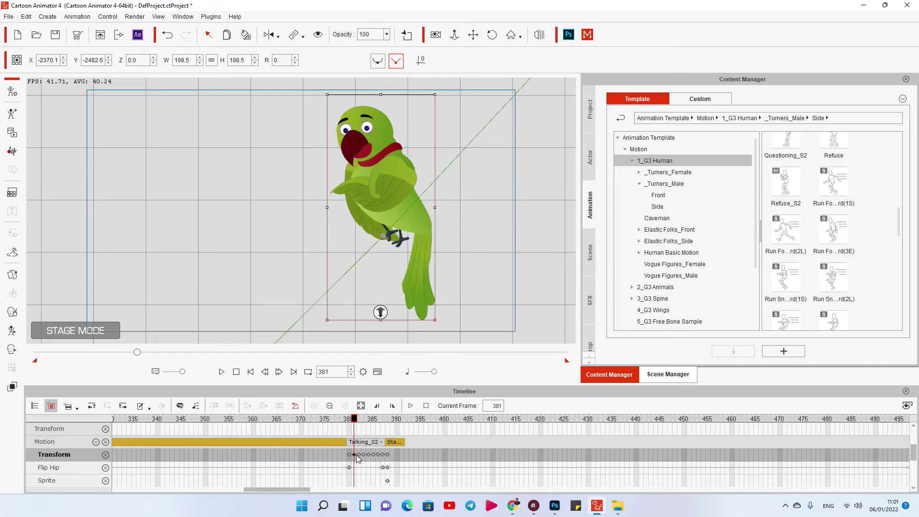
{"action": "left_click_drag", "start_coordinate": [360, 454], "coordinate": [384, 455]}
{"action": "left_click_drag", "start_coordinate": [383, 418], "coordinate": [297, 415]}
{"action": "key", "text": "space"}
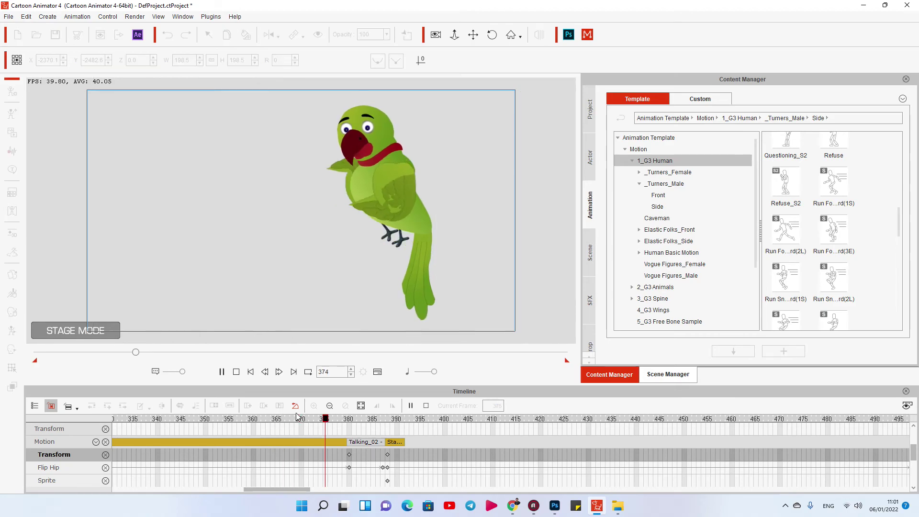
Step: Replay the transition from talking to standing, starting from several frames before the short Talking_02 clip
{"action": "left_click", "coordinate": [290, 418]}
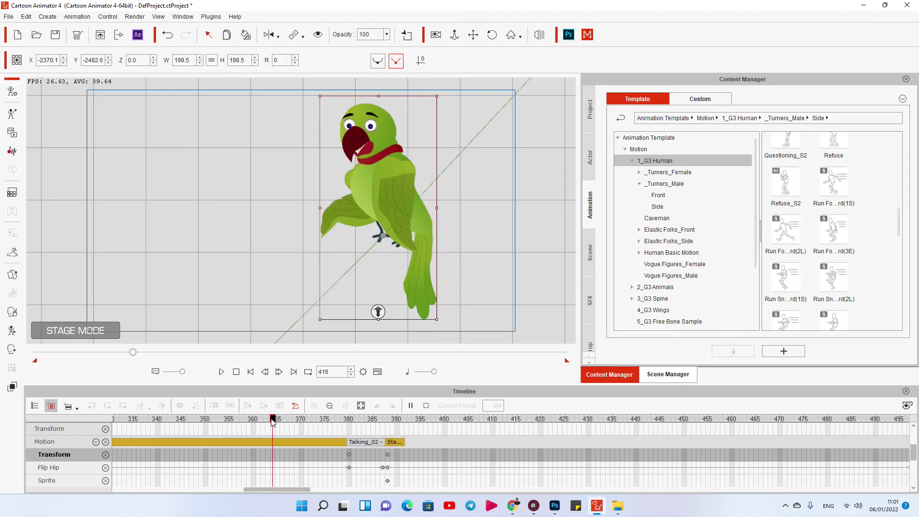
{"action": "left_click", "coordinate": [301, 418]}
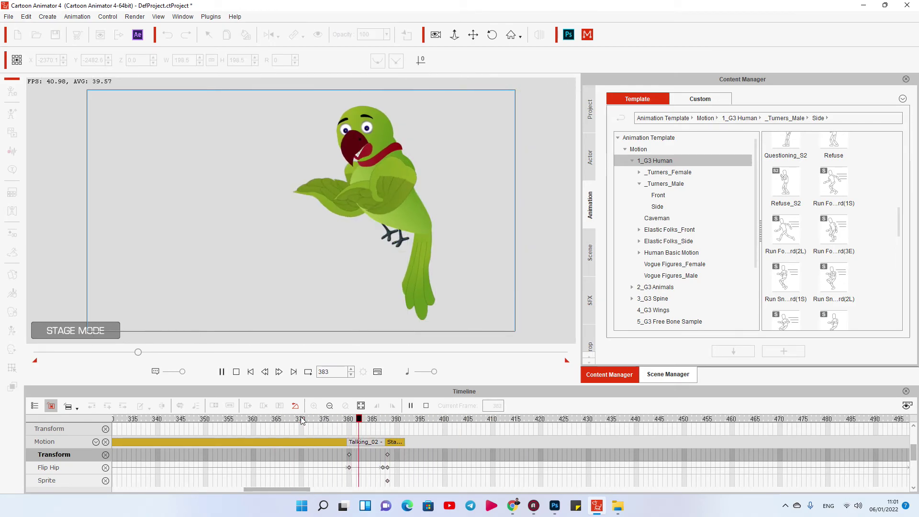
{"action": "left_click", "coordinate": [393, 443]}
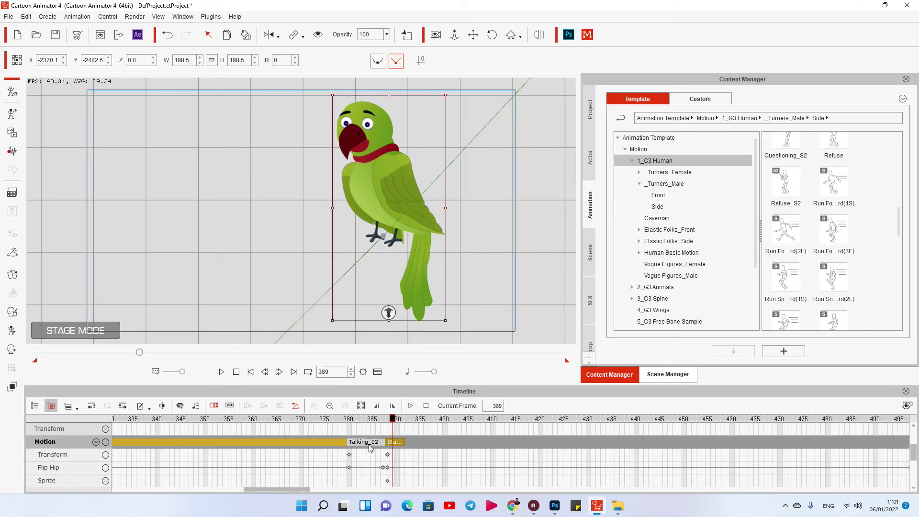
{"action": "left_click", "coordinate": [326, 418]}
{"action": "key", "text": "space"}
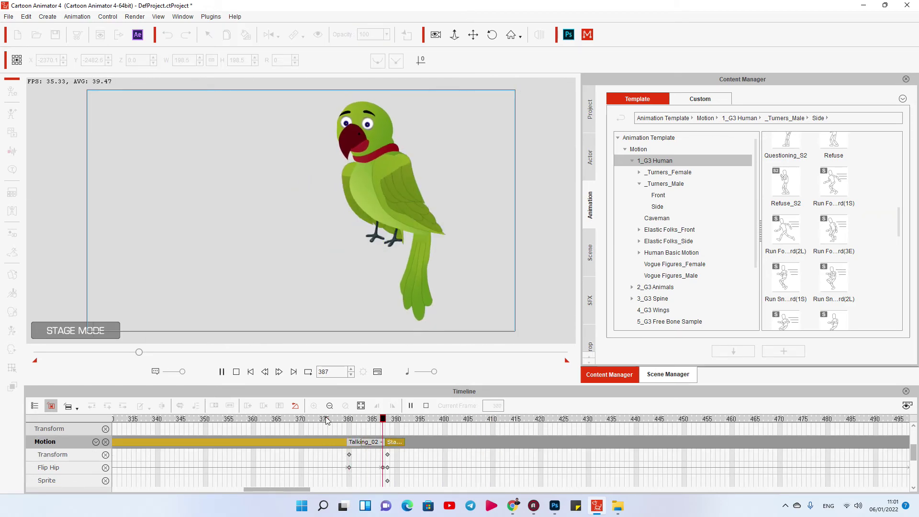
{"action": "key", "text": "space"}
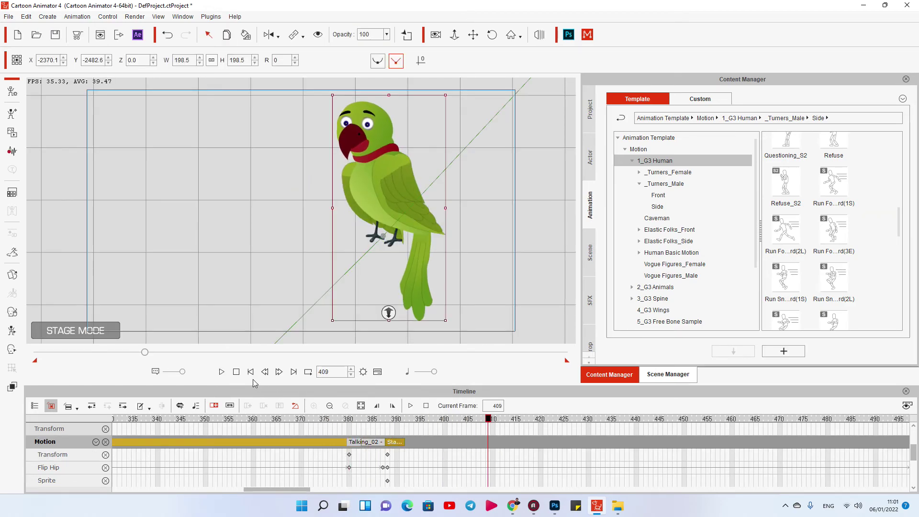
Step: Switch on camera mode and play the full animation from the first frame
{"action": "left_click", "coordinate": [432, 37]}
{"action": "left_click", "coordinate": [236, 373]}
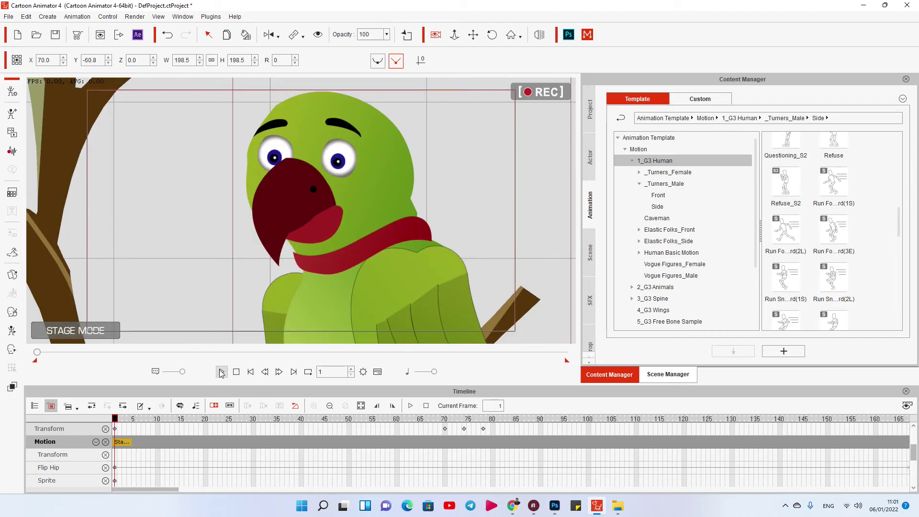
{"action": "left_click", "coordinate": [221, 372]}
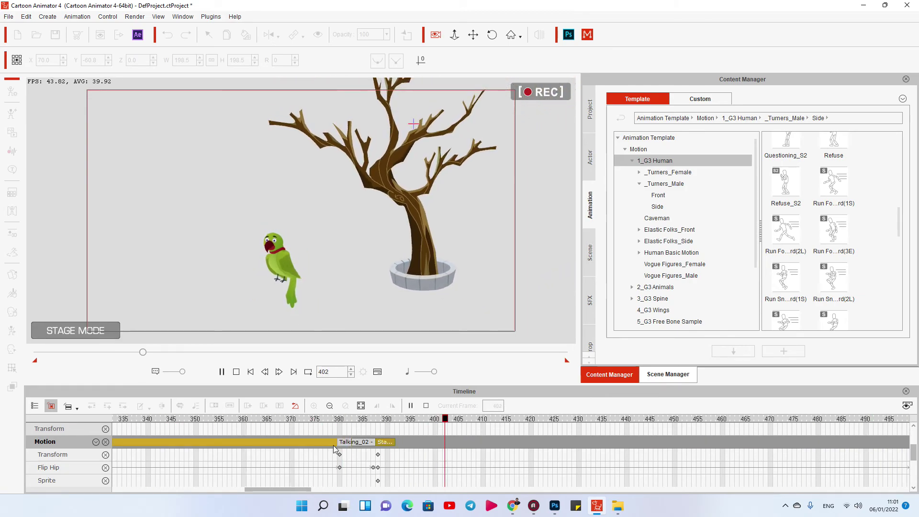
{"action": "key", "text": "space"}
Step: Examine the camera keys on the project's Camera track and replay the ending from frame 380
{"action": "scroll", "coordinate": [323, 441], "scroll_direction": "up", "scroll_amount": 1}
{"action": "scroll", "coordinate": [323, 435], "scroll_direction": "up", "scroll_amount": 1}
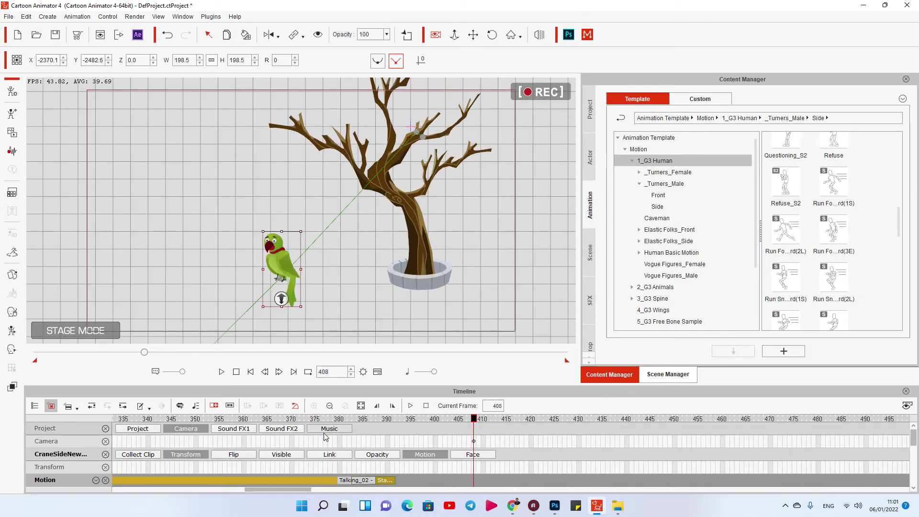
{"action": "left_click", "coordinate": [34, 405]}
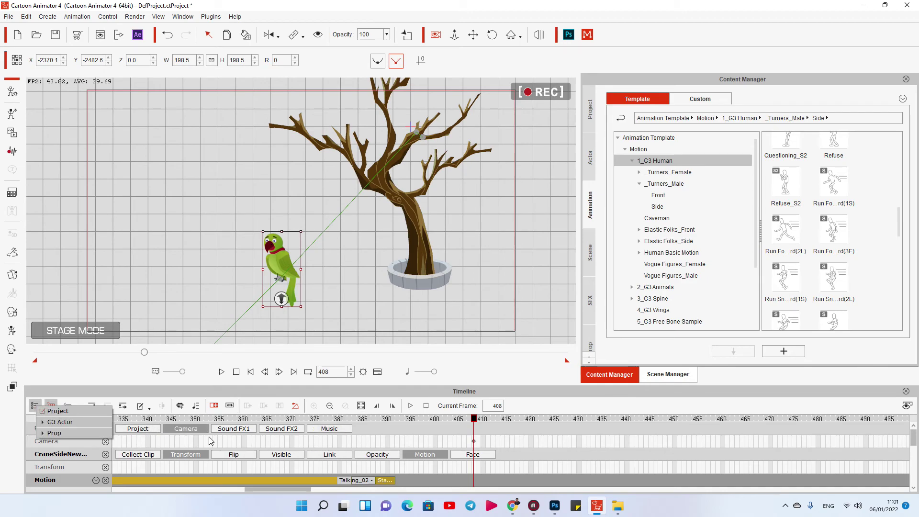
{"action": "left_click", "coordinate": [336, 426]}
{"action": "left_click_drag", "start_coordinate": [293, 488], "coordinate": [245, 498]}
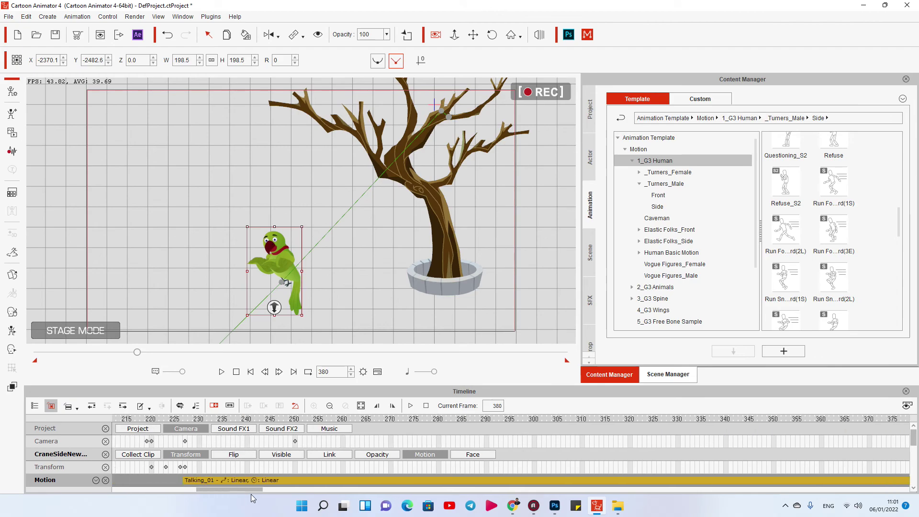
{"action": "key", "text": "space"}
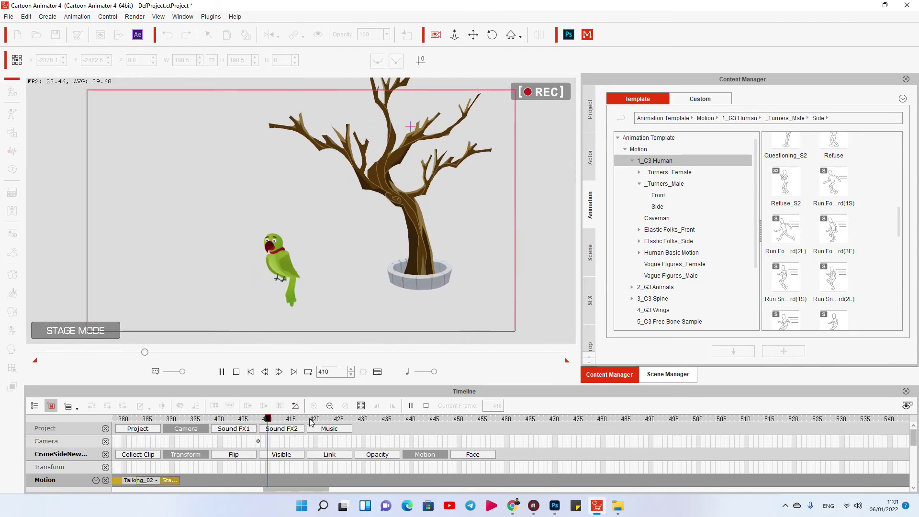
{"action": "key", "text": "space"}
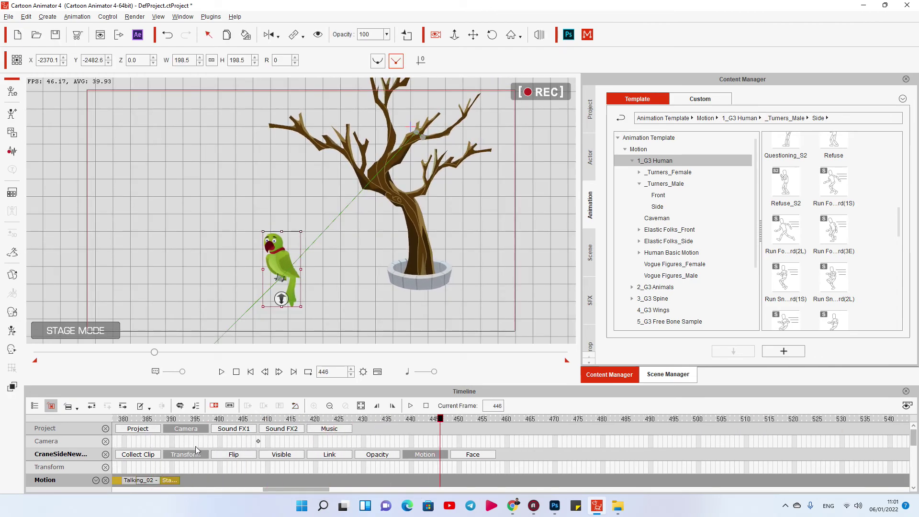
Step: Replay the landing and talking section from about frame 200, comparing it with the camera keys across the whole timeline
{"action": "left_click_drag", "start_coordinate": [302, 492], "coordinate": [262, 489]}
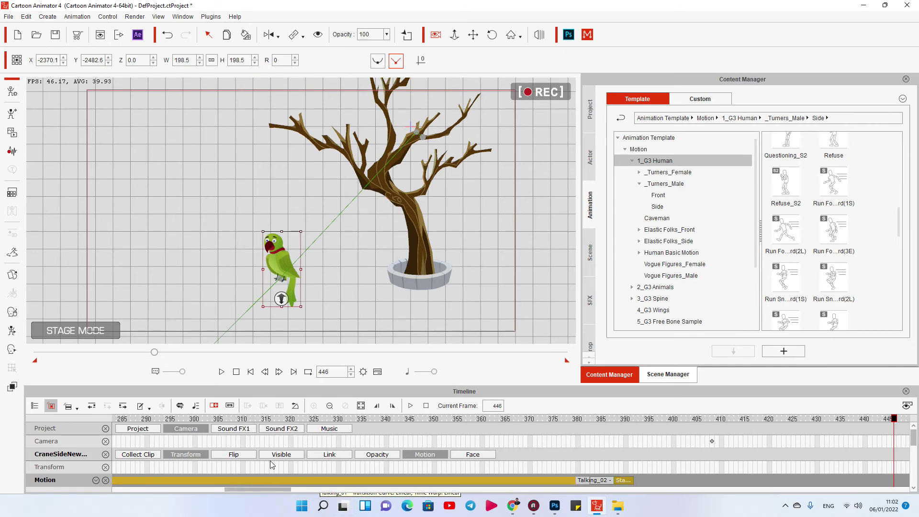
{"action": "scroll", "coordinate": [269, 463], "scroll_direction": "down", "scroll_amount": 5}
{"action": "left_click", "coordinate": [160, 420]}
{"action": "key", "text": "space"}
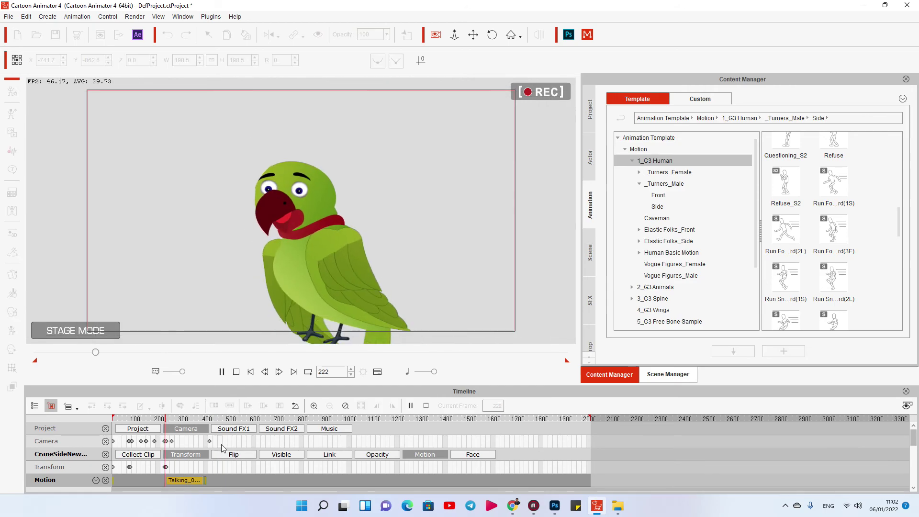
{"action": "scroll", "coordinate": [244, 454], "scroll_direction": "up", "scroll_amount": 2}
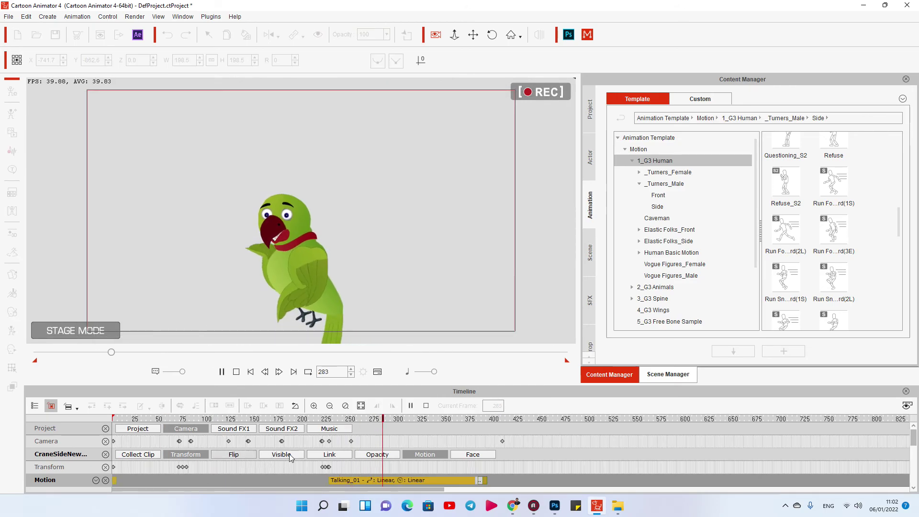
{"action": "key", "text": "space"}
Step: Shift the camera key near the start of the talking clip to frame 260 and reframe the camera closer on the parrot
{"action": "left_click_drag", "start_coordinate": [331, 420], "coordinate": [360, 439]}
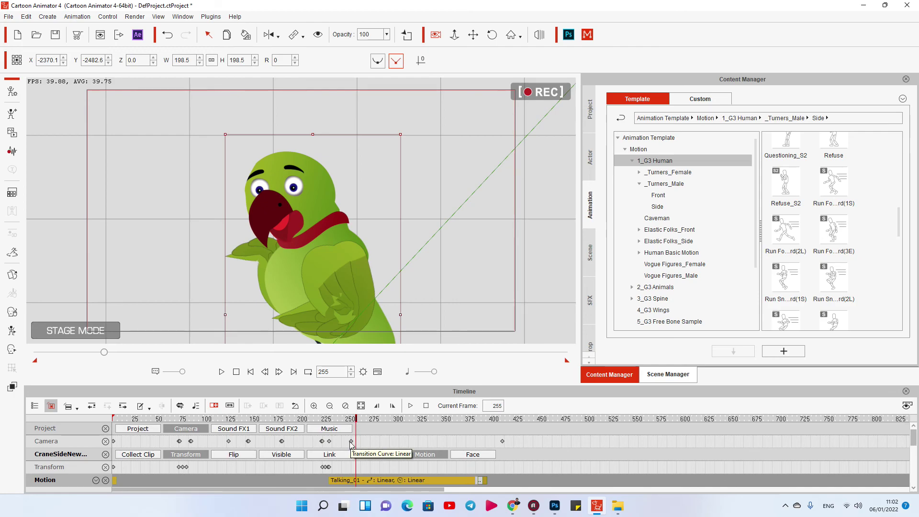
{"action": "left_click", "coordinate": [352, 440]}
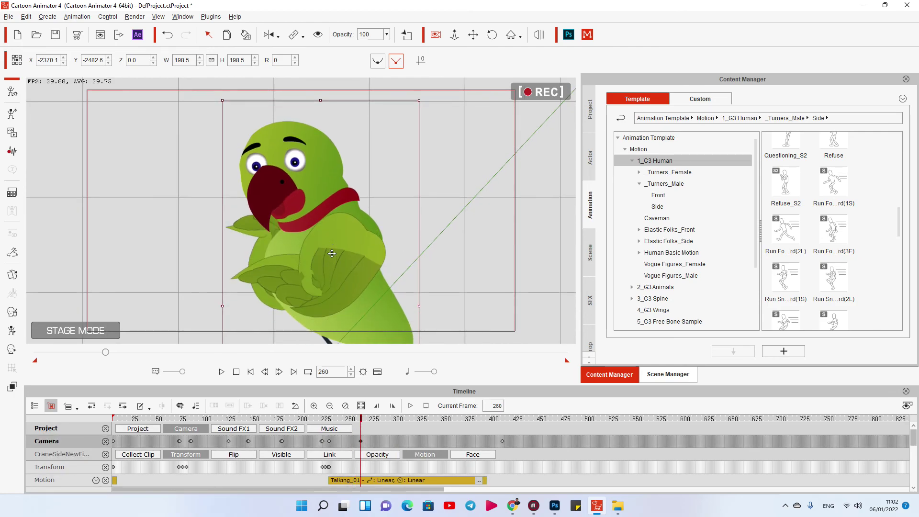
{"action": "left_click_drag", "start_coordinate": [339, 208], "coordinate": [344, 201]}
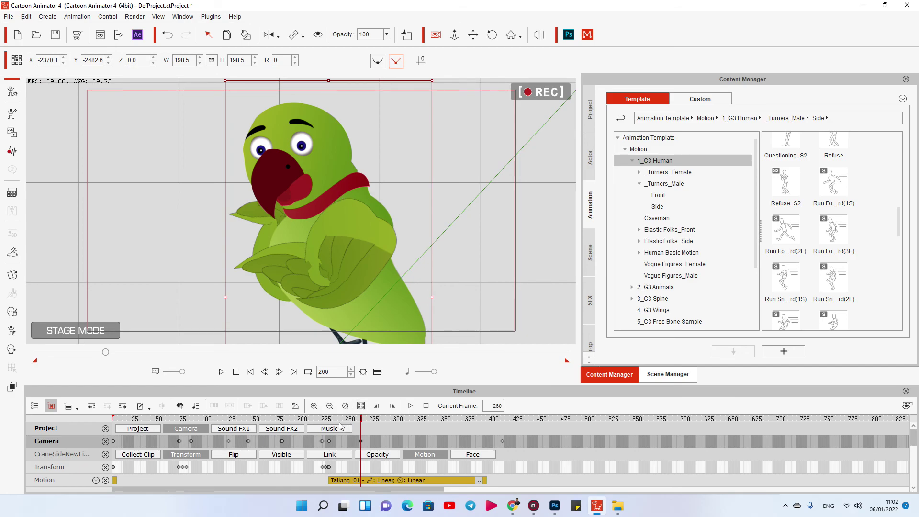
Step: Replay the camera move from about frame 220 and check the last camera key at frame 408
{"action": "left_click", "coordinate": [321, 419]}
{"action": "key", "text": "space"}
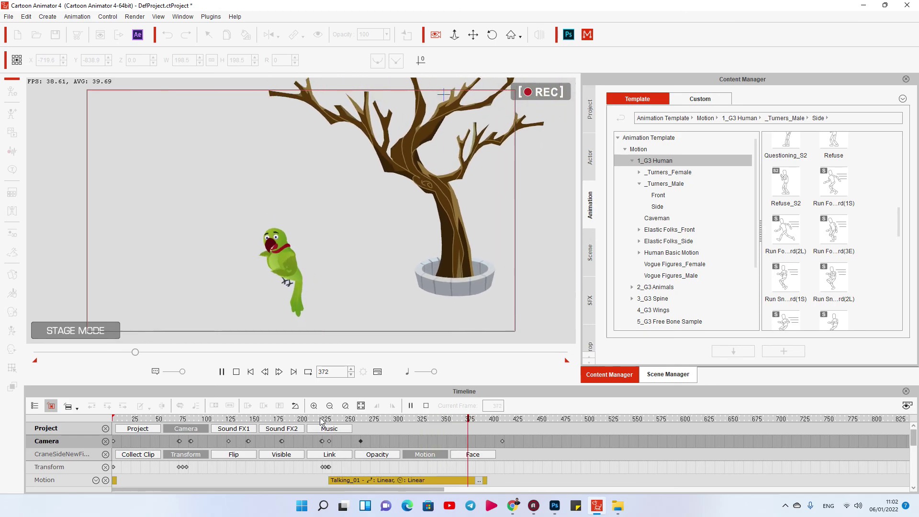
{"action": "left_click", "coordinate": [502, 441]}
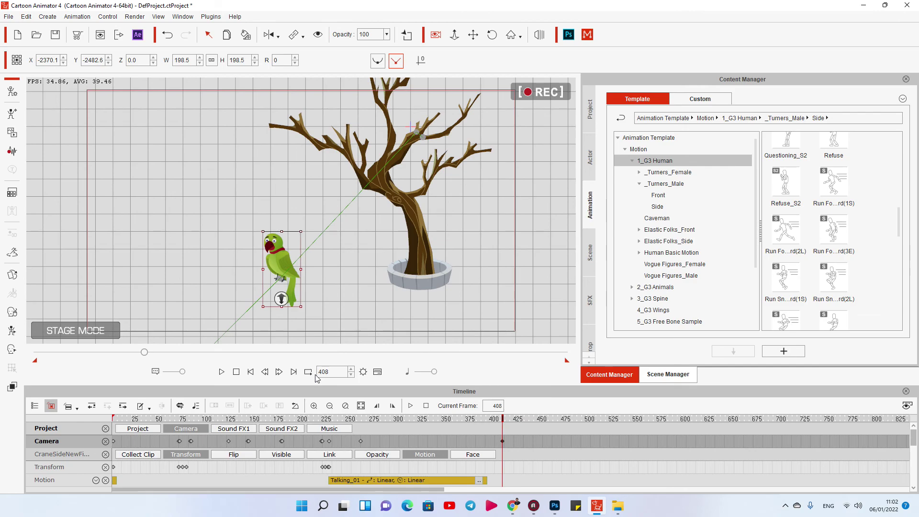
Step: Play the full animation from the first frame again, restarting it to check the playback sound level
{"action": "left_click", "coordinate": [236, 372]}
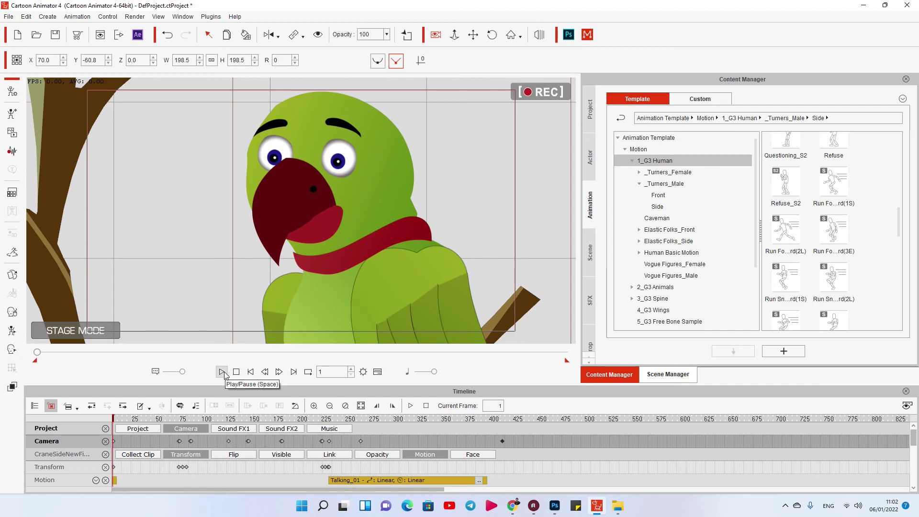
{"action": "left_click", "coordinate": [222, 372]}
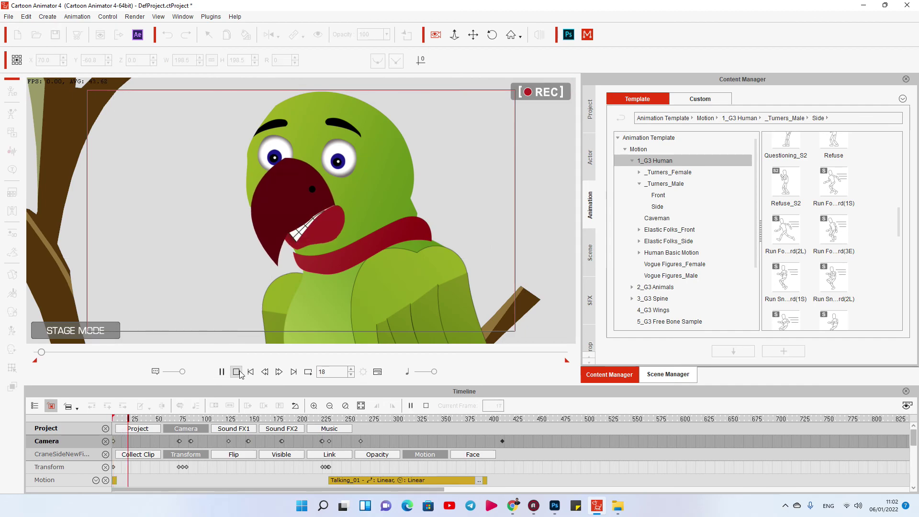
{"action": "key", "text": "space"}
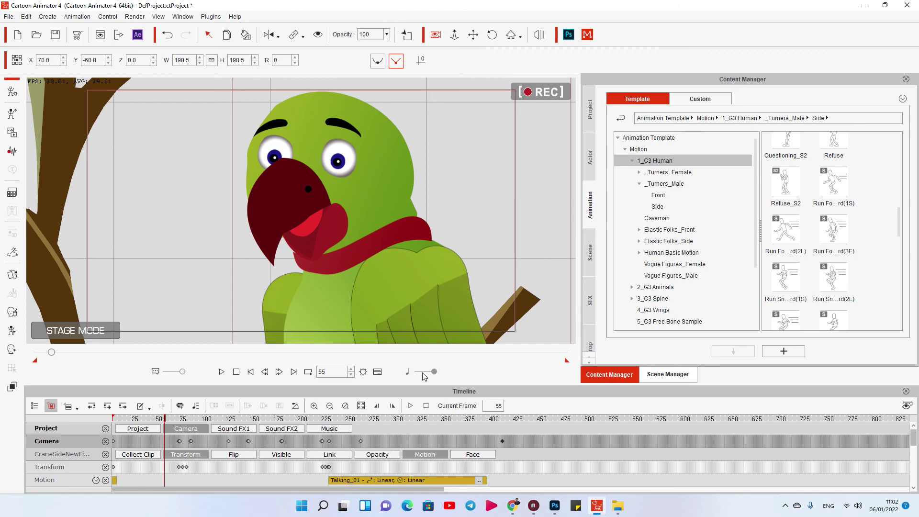
{"action": "left_click", "coordinate": [236, 372]}
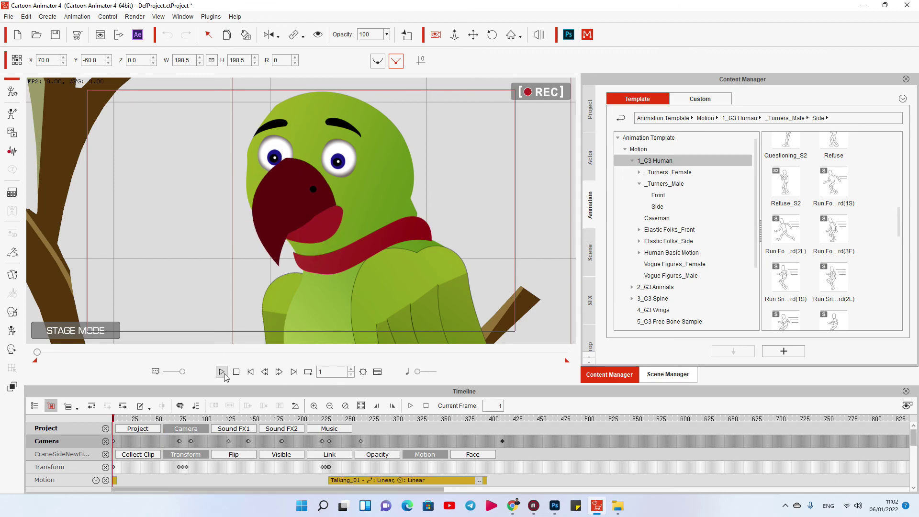
{"action": "left_click", "coordinate": [222, 372]}
{"action": "key", "text": "space"}
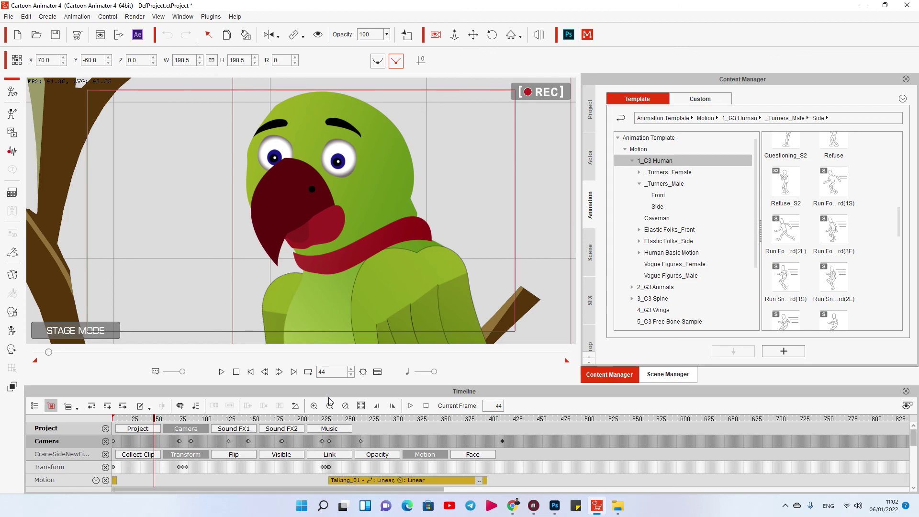
{"action": "left_click", "coordinate": [236, 373]}
{"action": "left_click", "coordinate": [222, 372]}
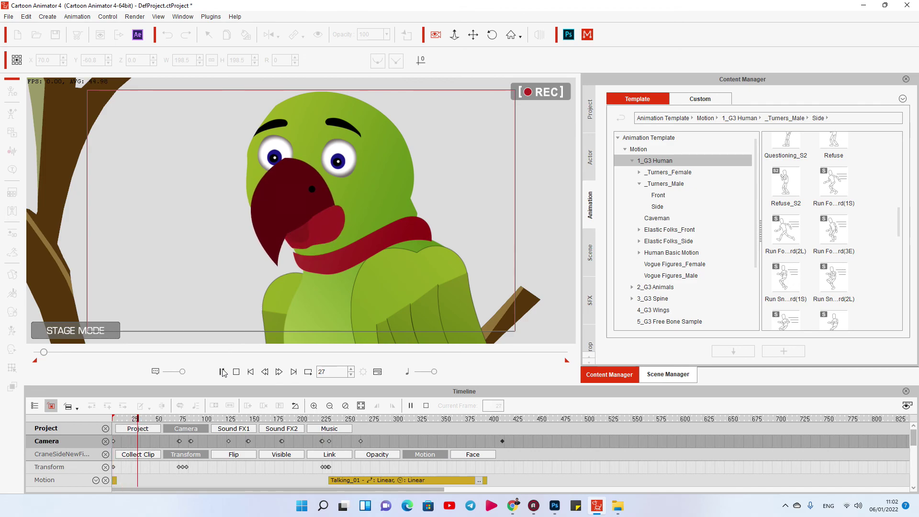